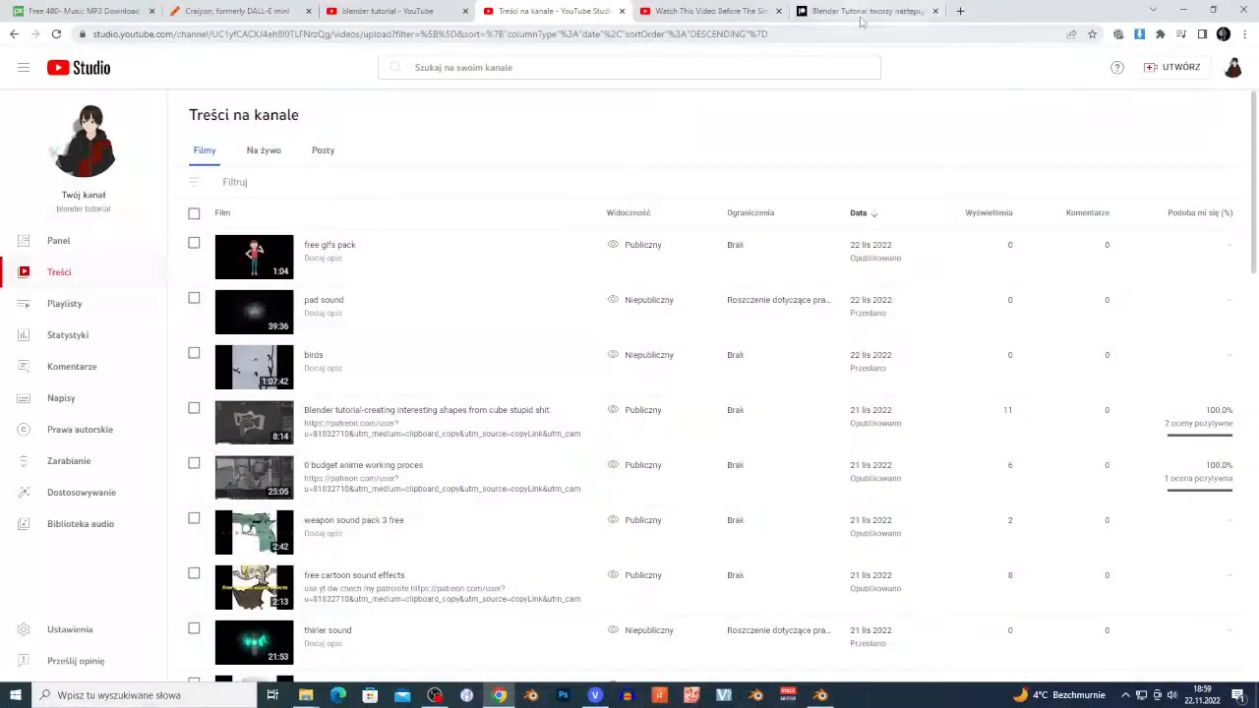
# Browse the audio and video posts on the Patreon creator page, loading more of the older ones
pyautogui.scroll(-4, 614, 369)
pyautogui.scroll(-15, 609, 378)
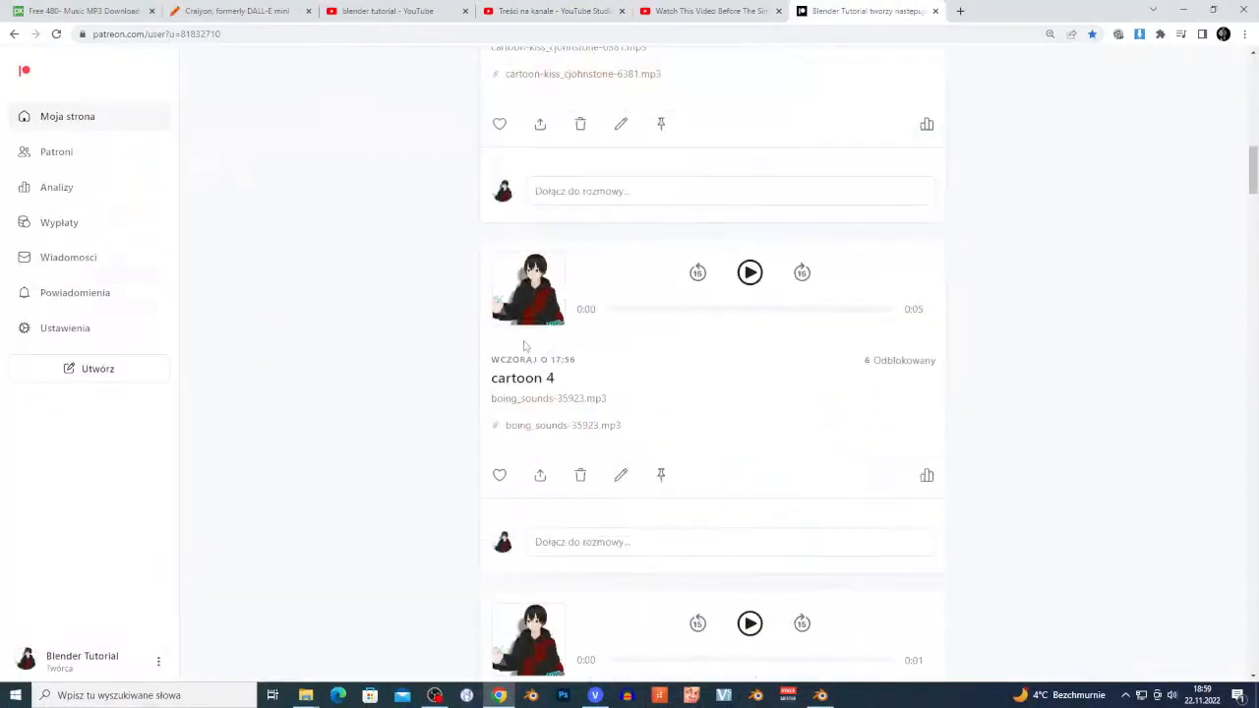
pyautogui.scroll(-15, 532, 393)
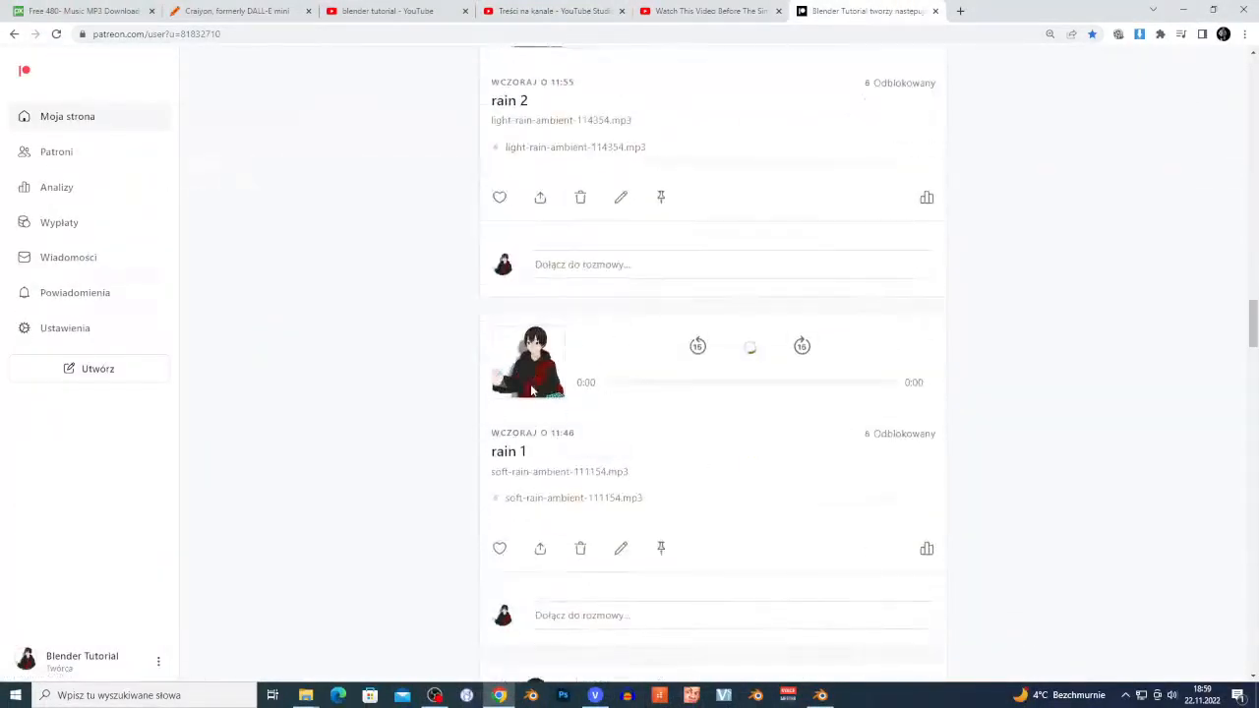
pyautogui.scroll(-15, 532, 392)
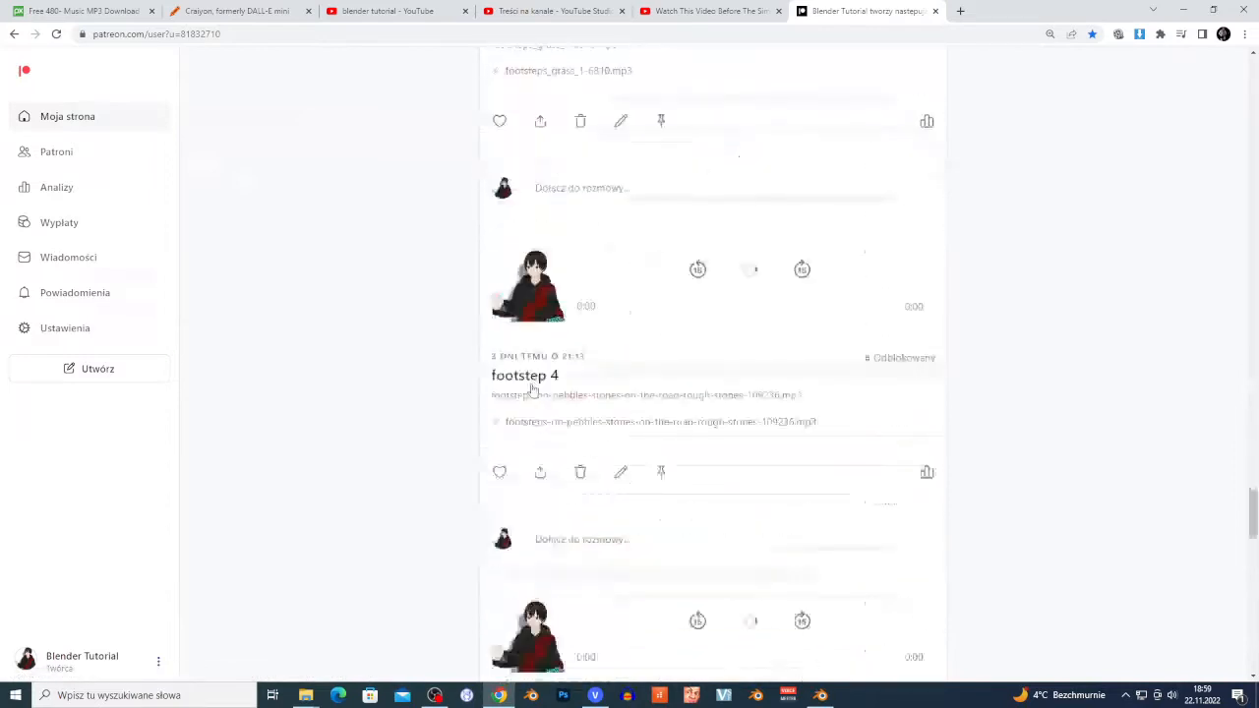
pyautogui.scroll(-5, 609, 393)
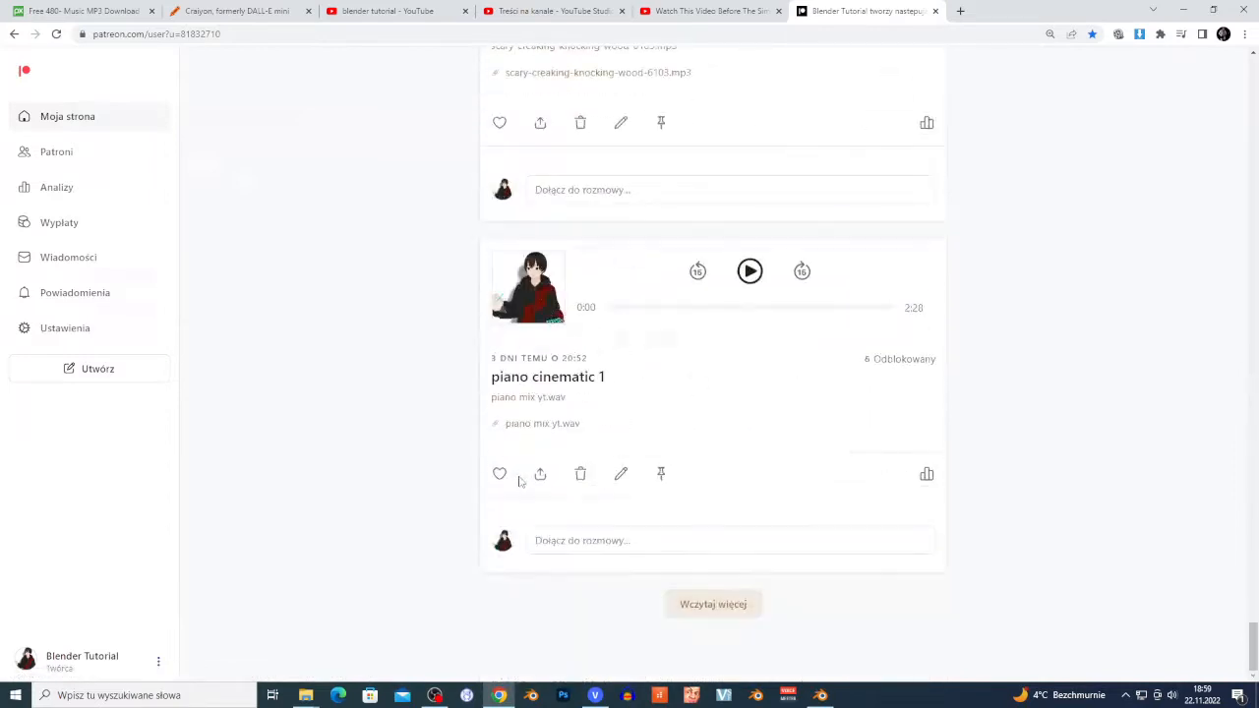
pyautogui.click(713, 605)
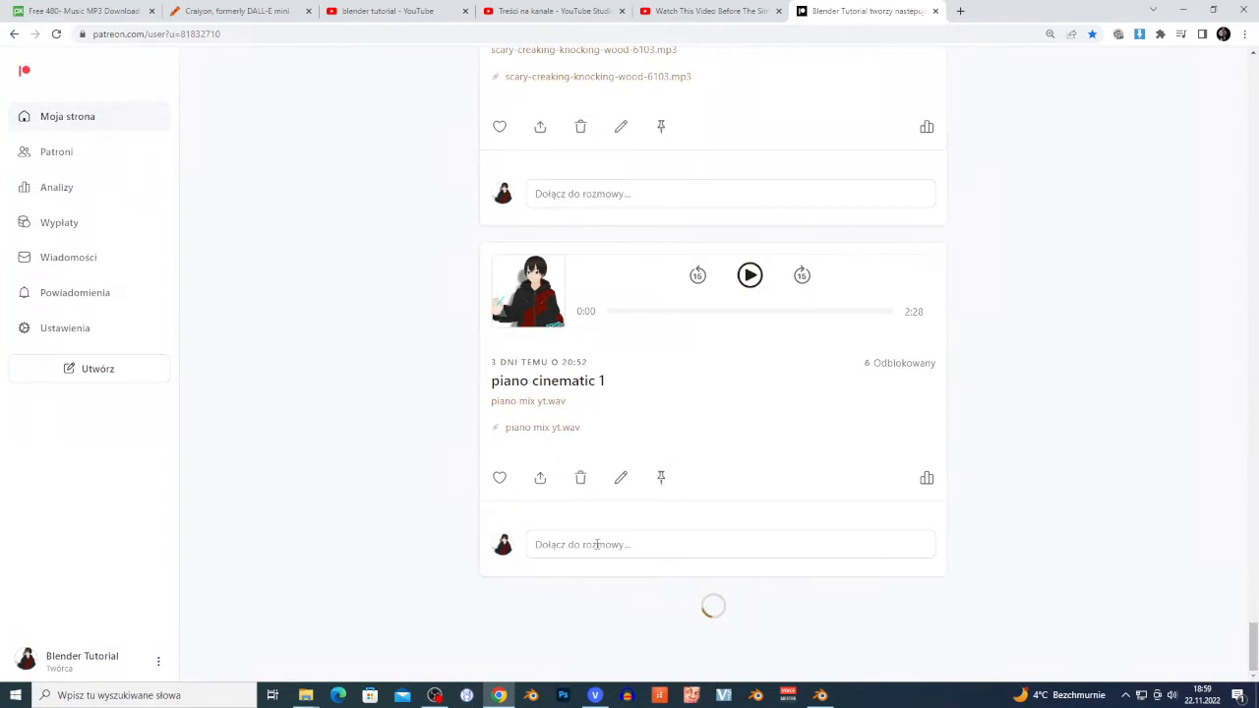
pyautogui.scroll(-10, 654, 573)
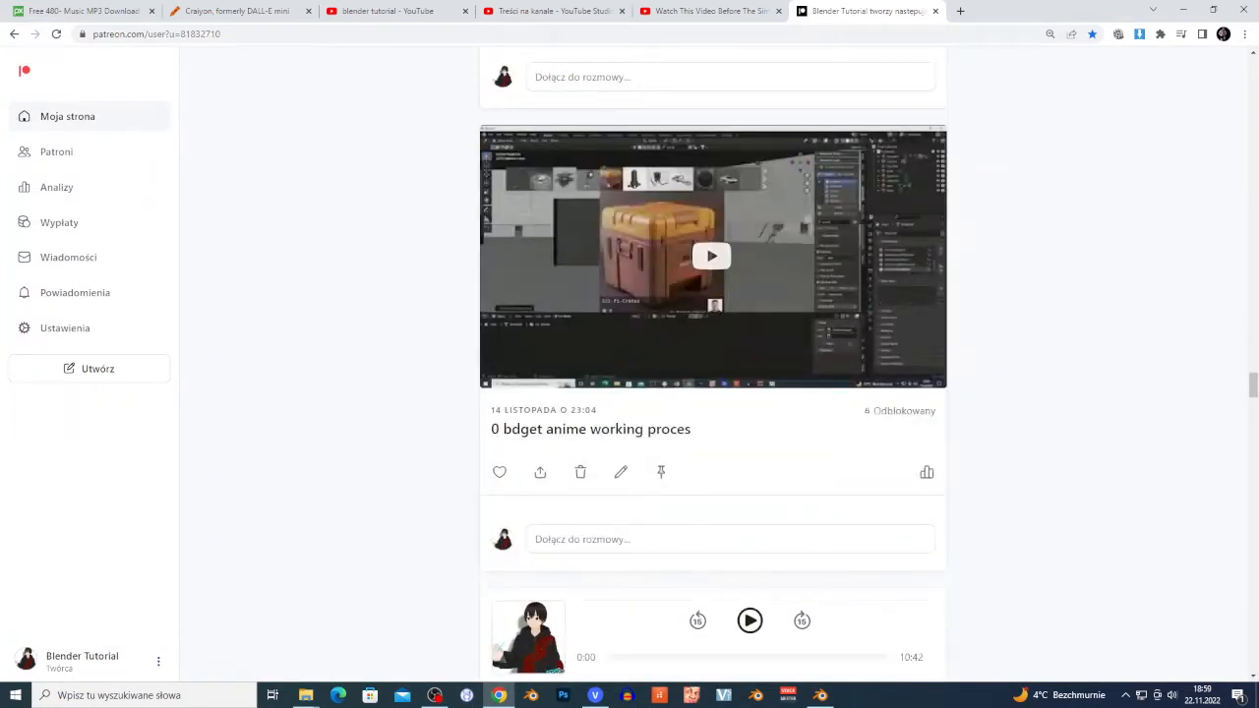
# Switch to Blender and delete the default cube from the scene
pyautogui.click(821, 695)
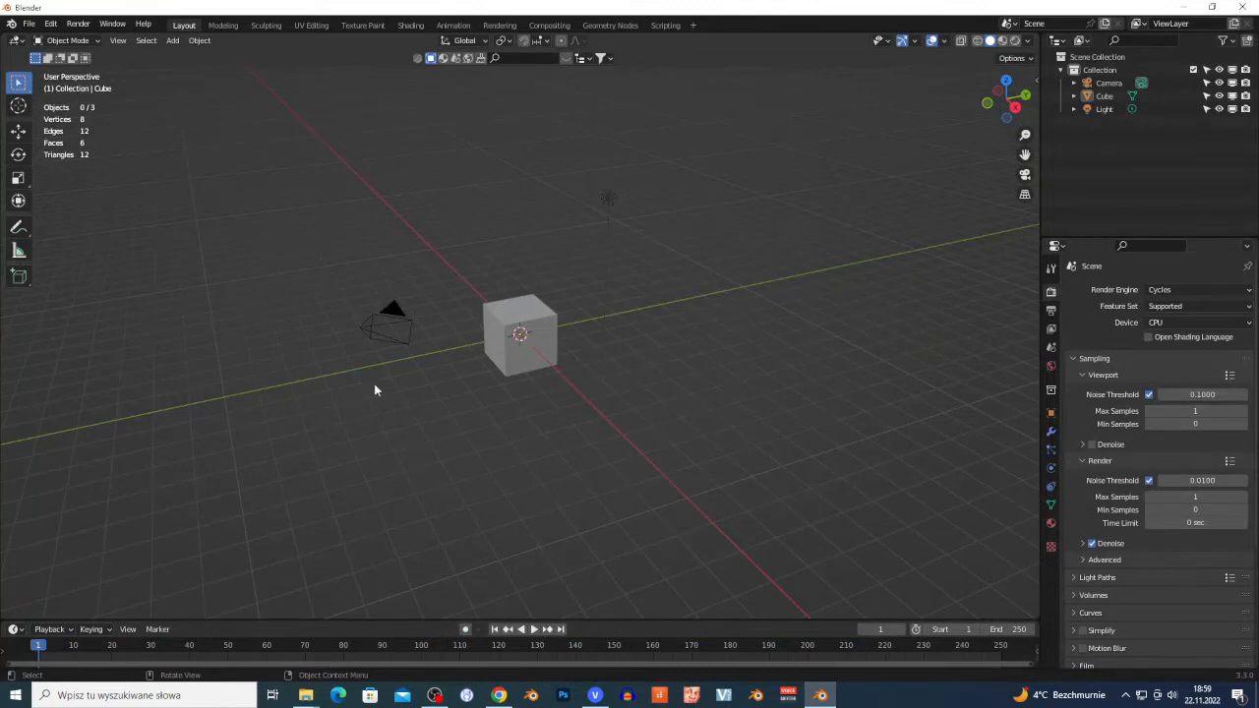
pyautogui.click(526, 335)
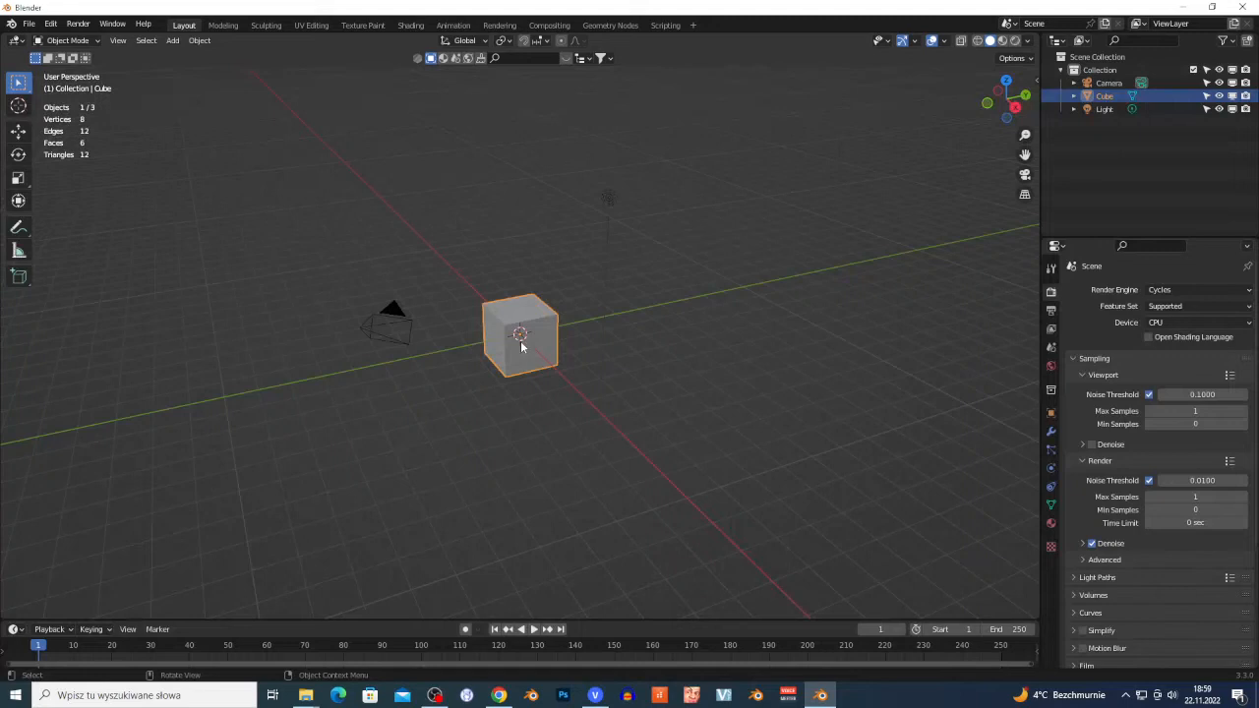
pyautogui.press('x')
pyautogui.click(500, 343)
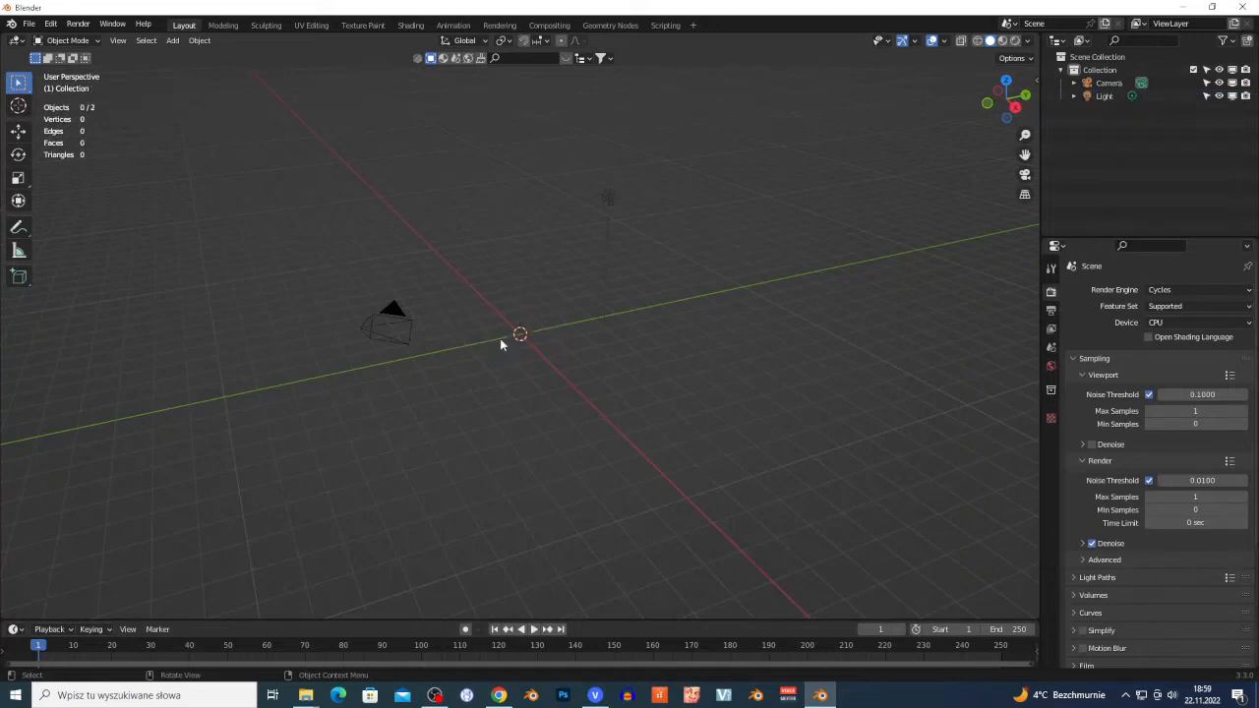
# Add a blank grease pencil object and put it in Draw Mode
pyautogui.hotkey('shift', 'a')
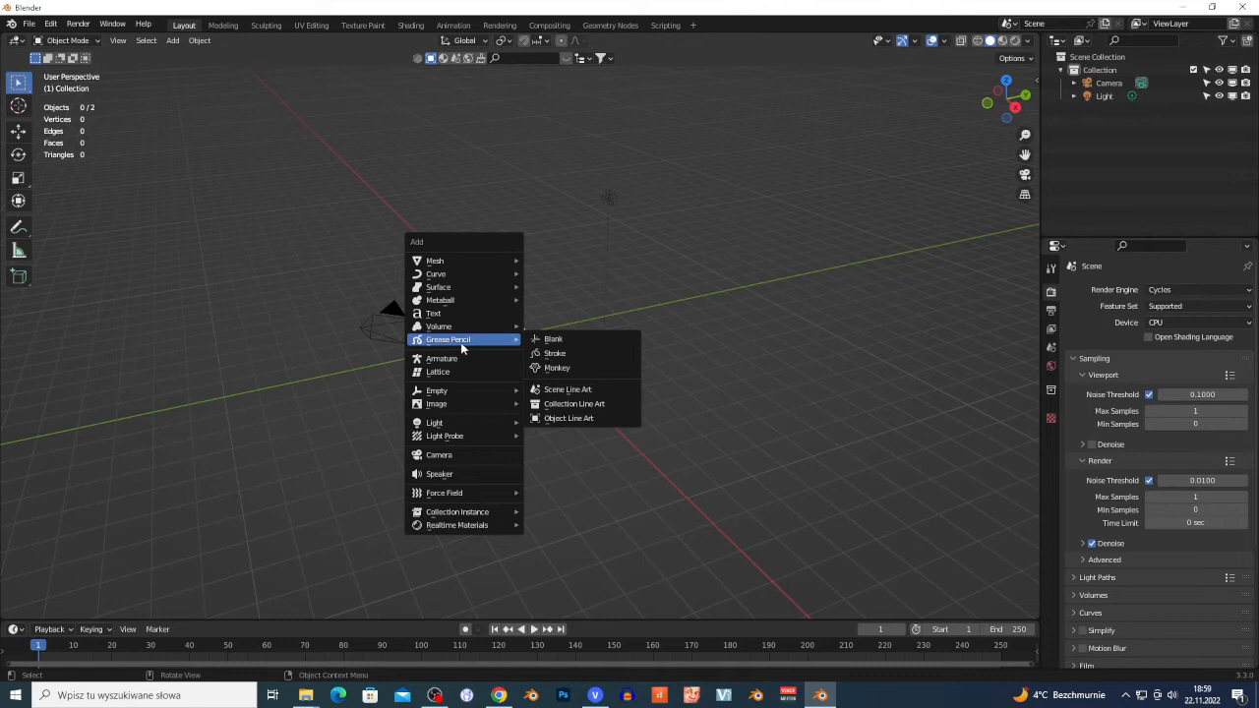
pyautogui.click(593, 345)
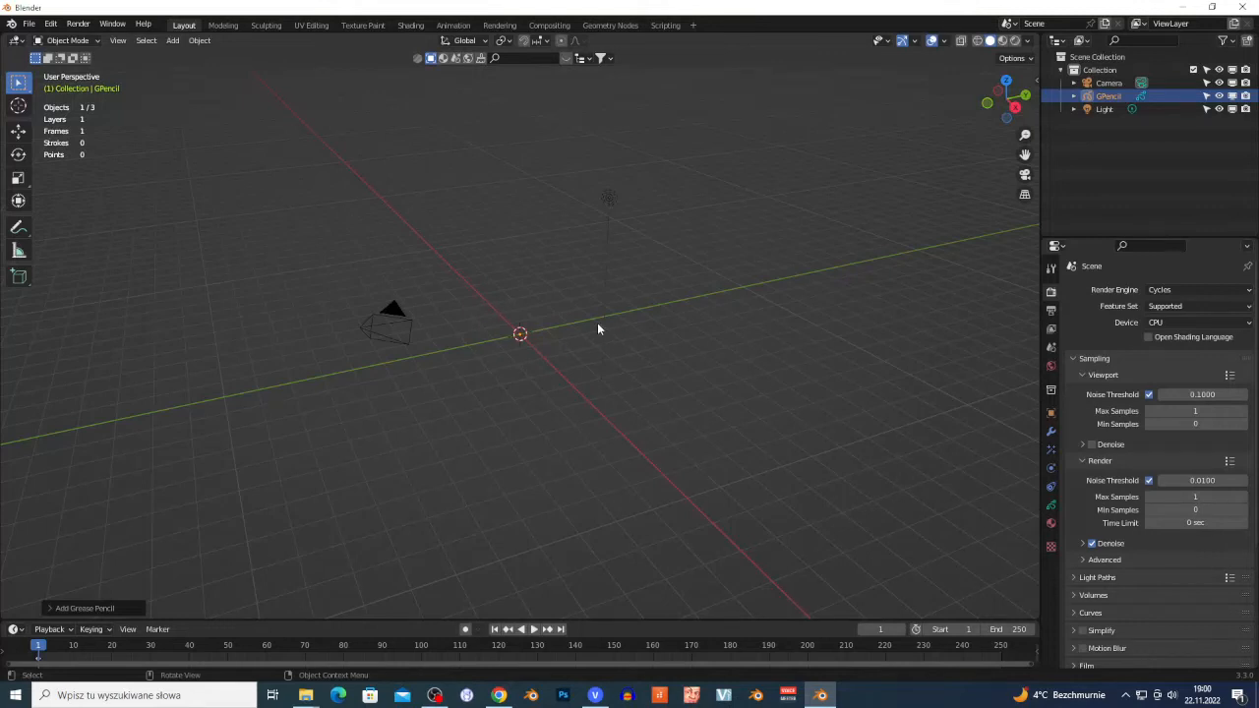
pyautogui.click(67, 42)
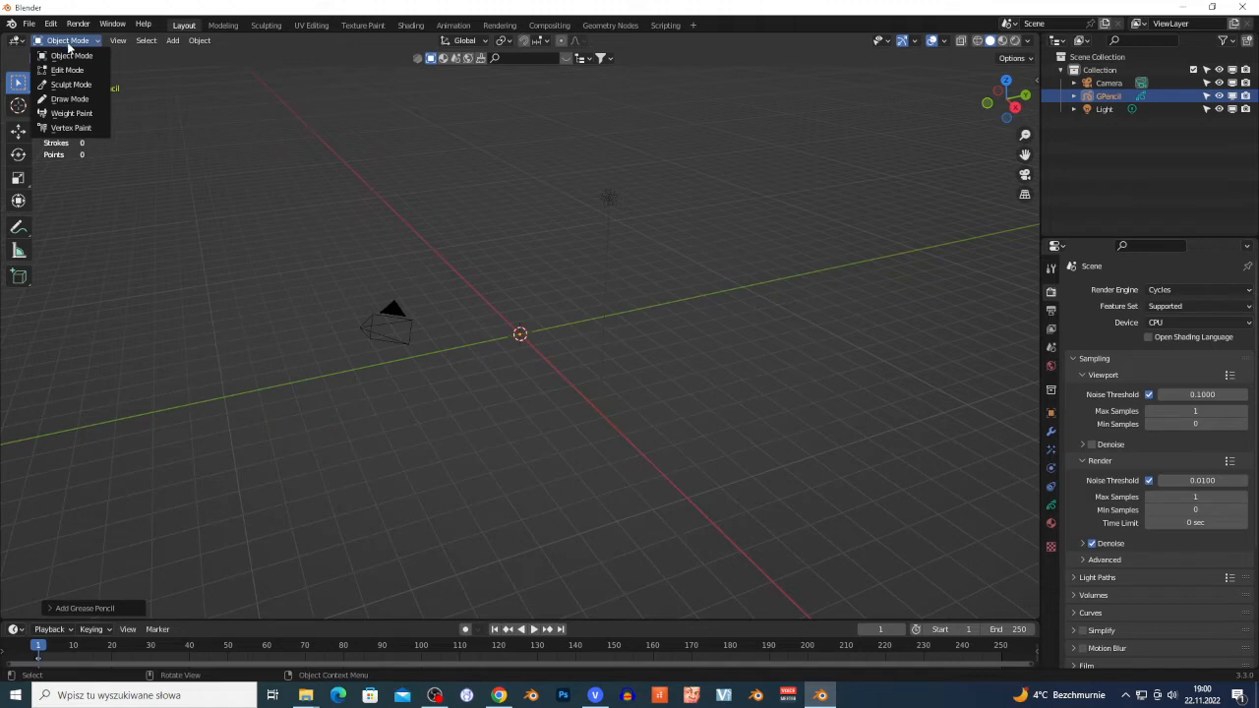
pyautogui.click(71, 99)
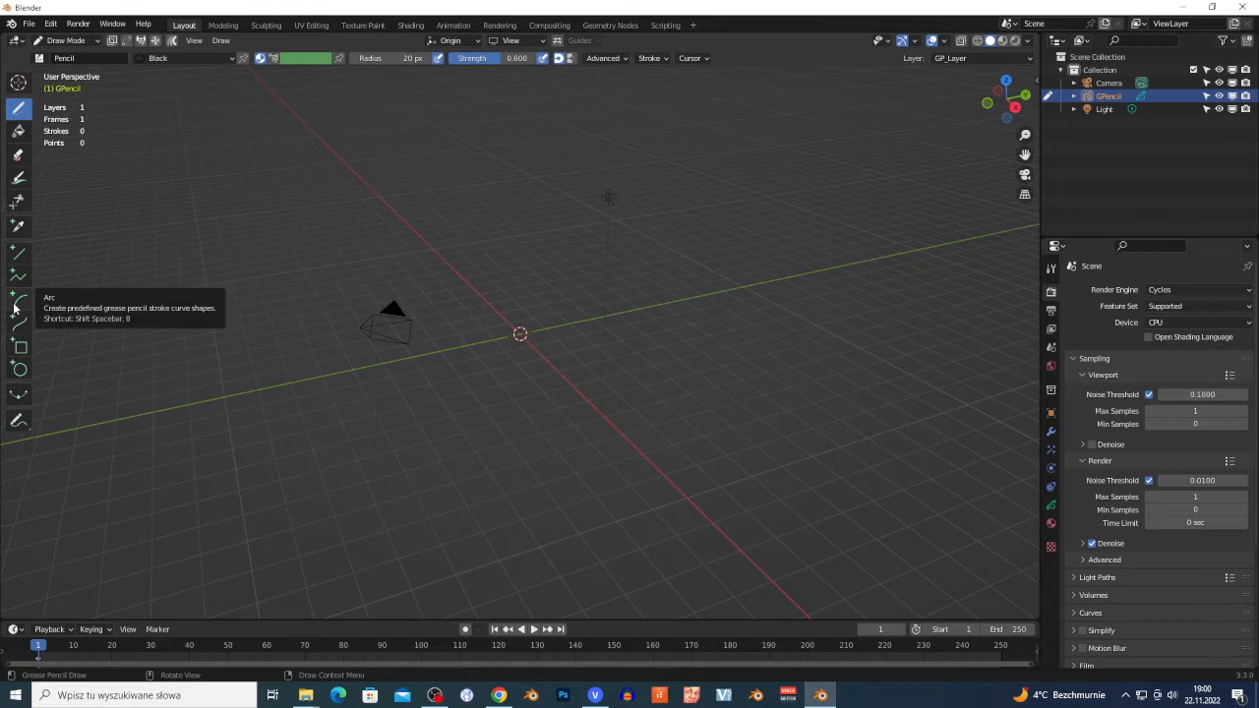
# Set the grease pencil layer's stroke thickness adjustment to 1 px
pyautogui.moveTo(590, 338); pyautogui.dragTo(615, 339, button='middle')
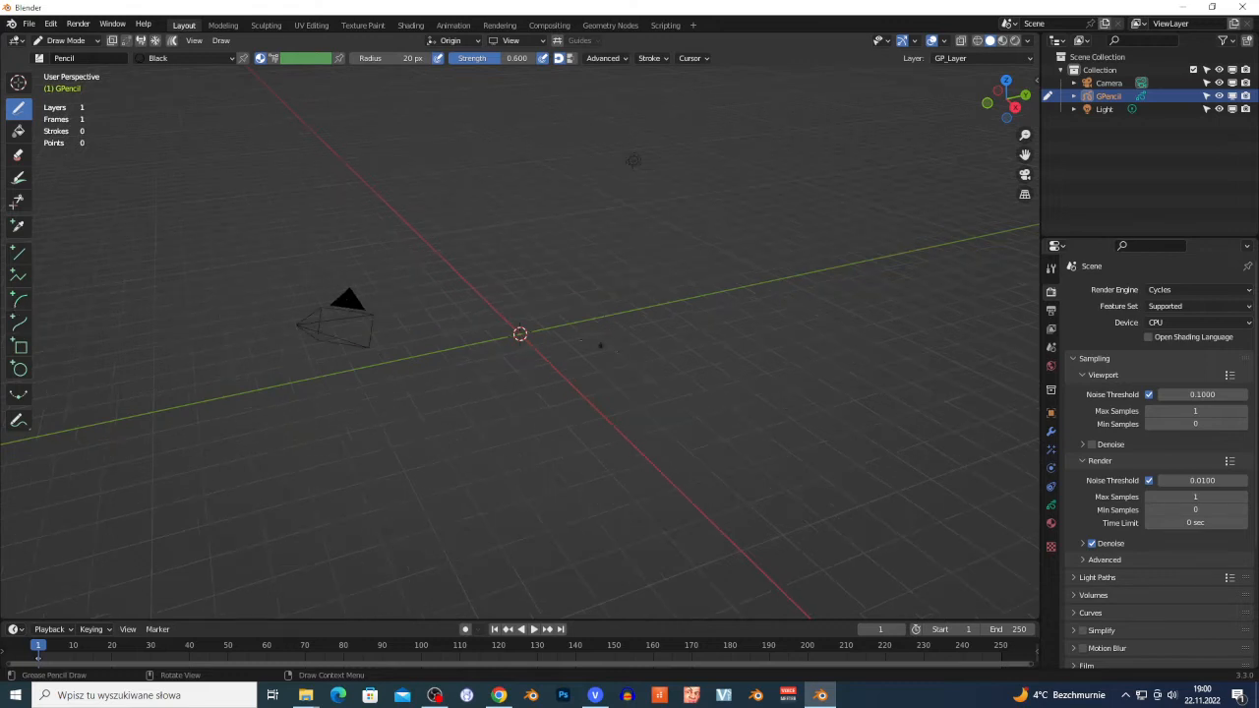
pyautogui.click(1051, 505)
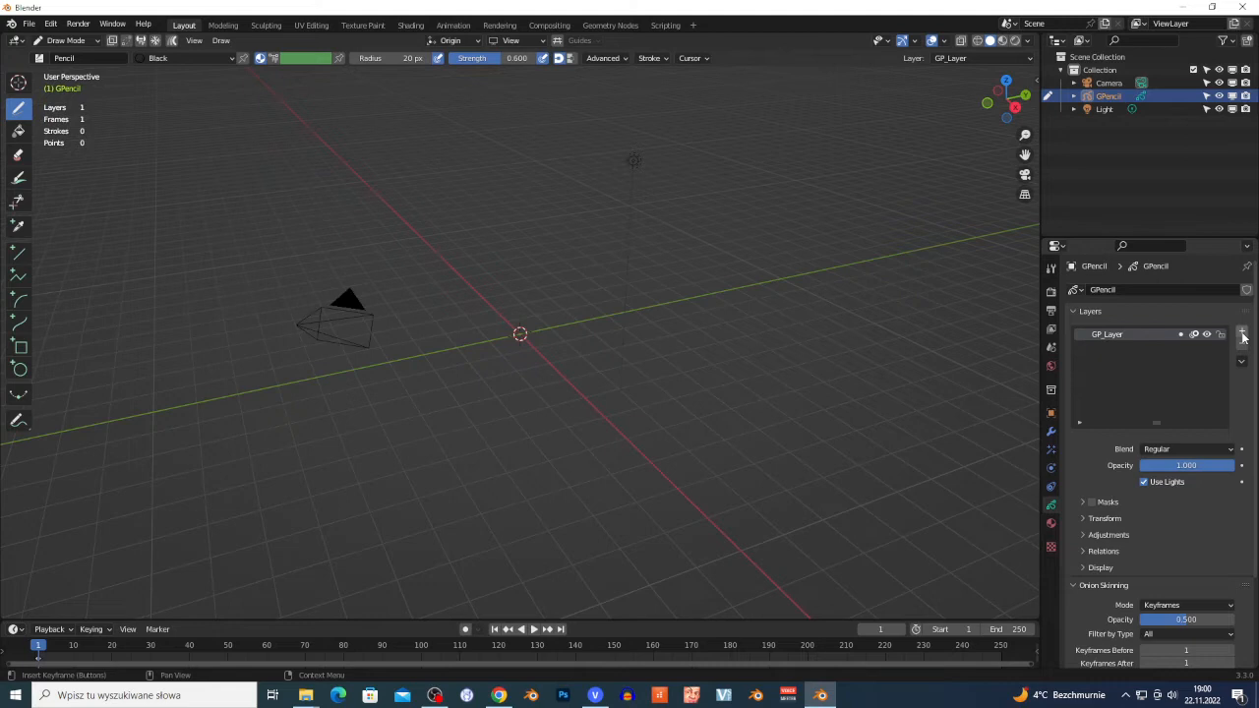
pyautogui.scroll(-2, 1137, 441)
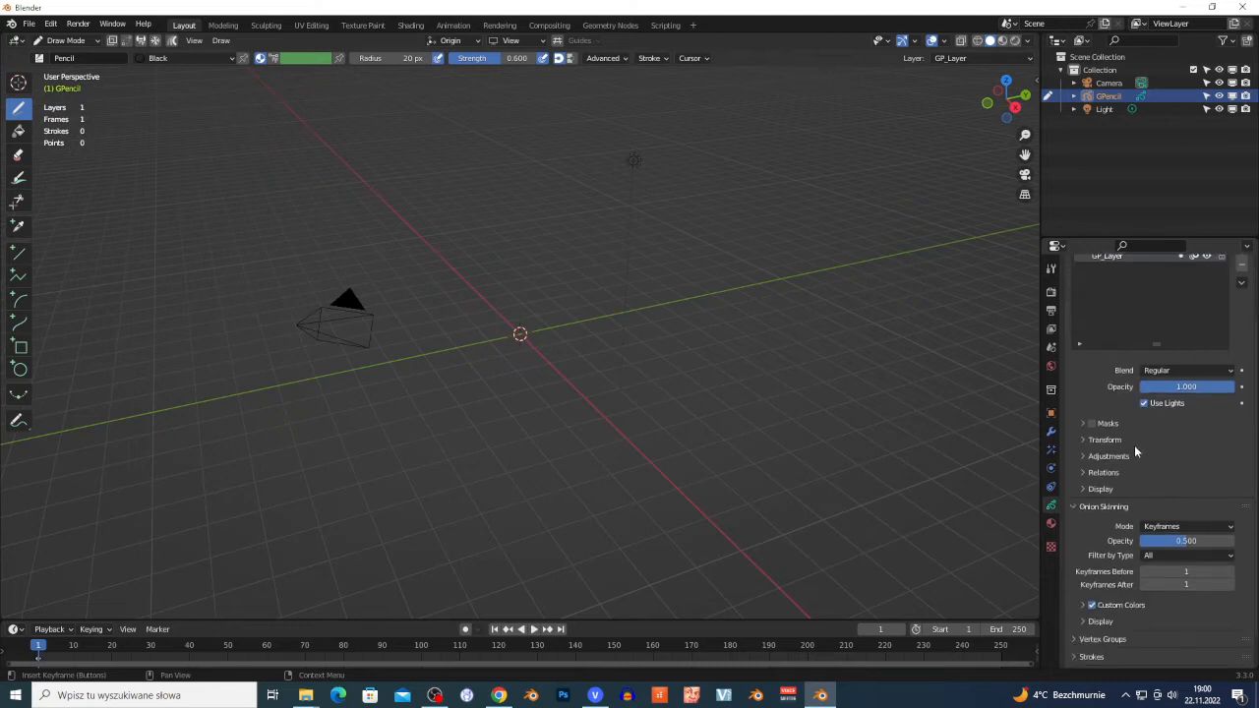
pyautogui.click(1082, 457)
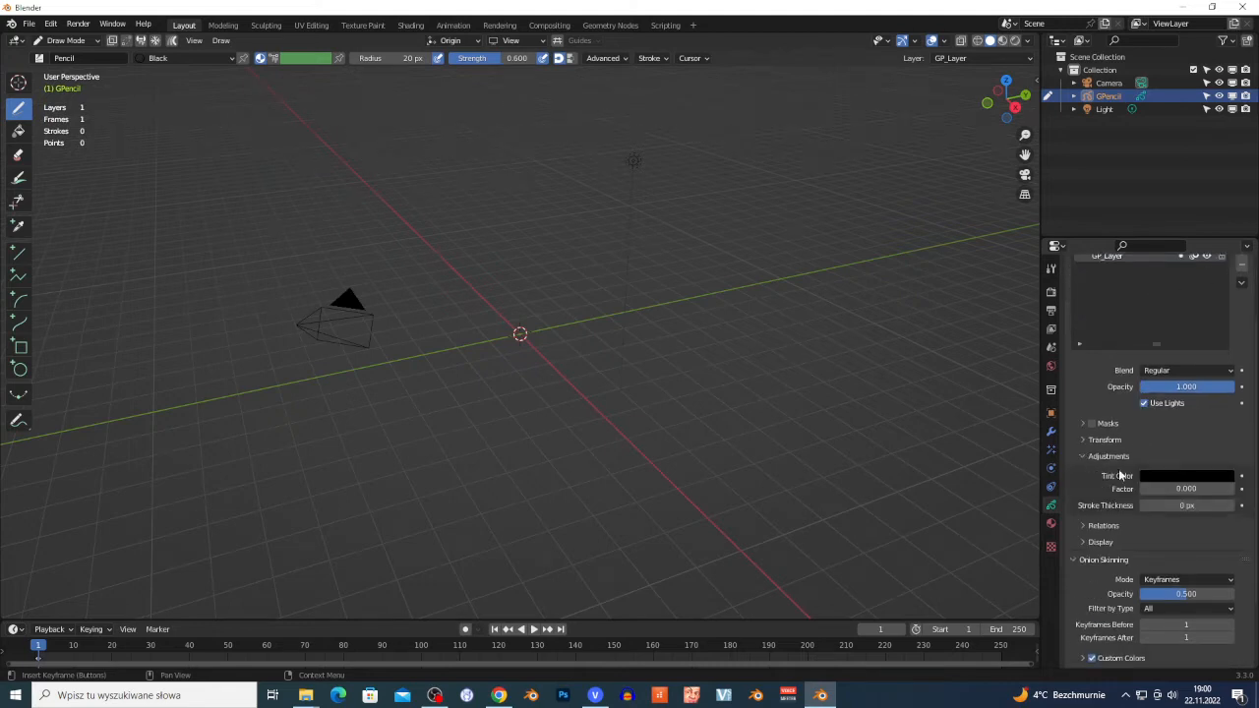
pyautogui.moveTo(1158, 511)
pyautogui.mouseDown()
pyautogui.moveTo(1180, 511)
pyautogui.moveTo(1131, 511)
pyautogui.mouseUp()
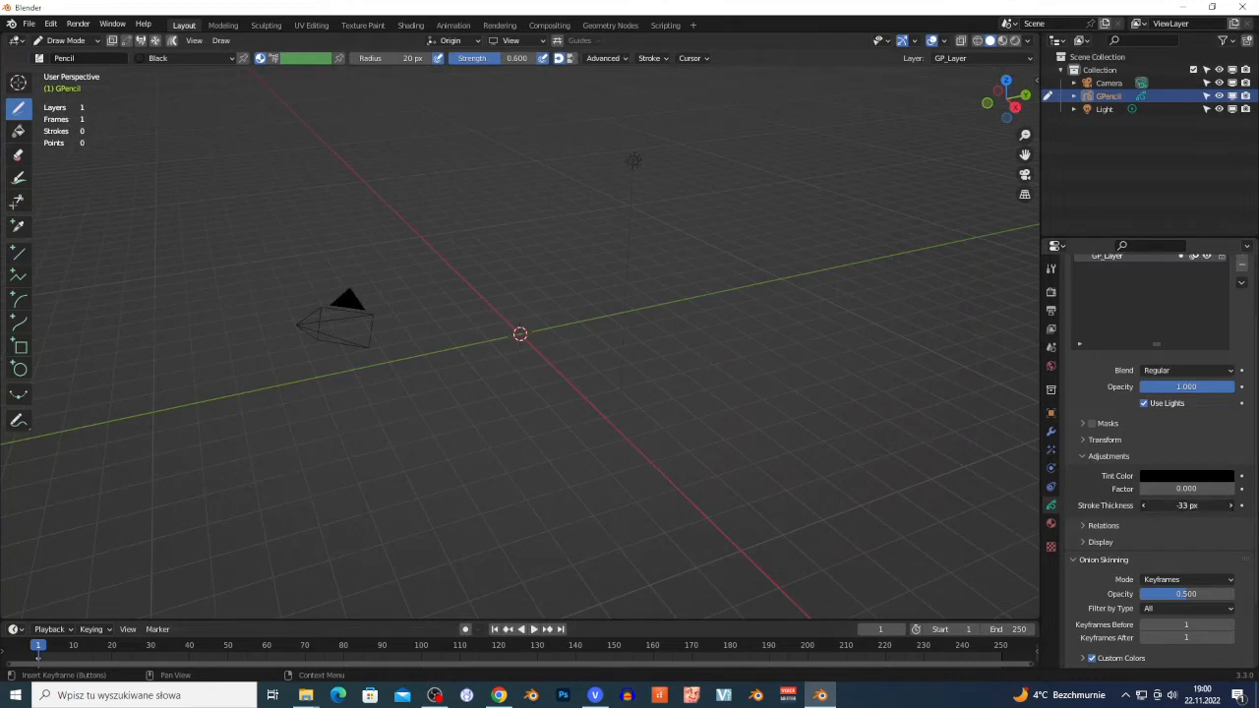
pyautogui.click(1185, 506)
pyautogui.write('1')
pyautogui.press('Return')
# Draw a freehand test circle around the origin and raise the layer's stroke thickness to 100 px
pyautogui.scroll(2, 540, 275)
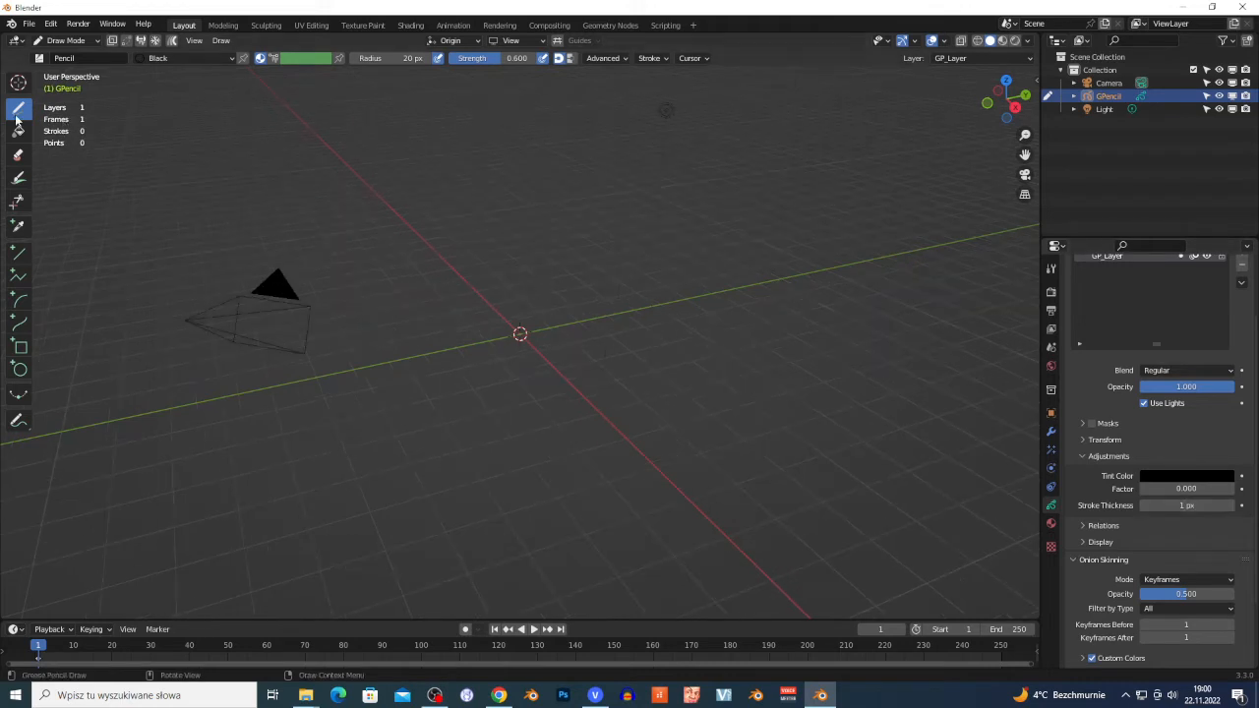
pyautogui.scroll(4, 576, 313)
pyautogui.moveTo(567, 248)
pyautogui.mouseDown()
pyautogui.moveTo(423, 281)
pyautogui.moveTo(630, 368)
pyautogui.moveTo(574, 248)
pyautogui.mouseUp()
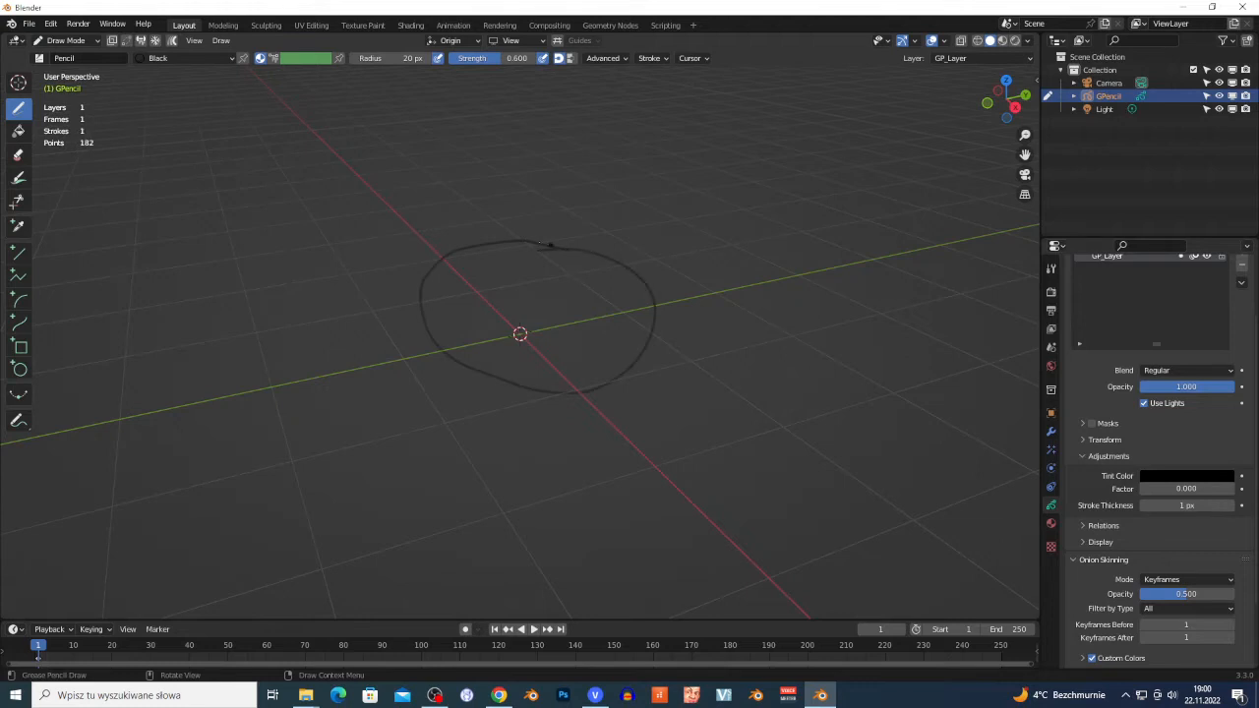
pyautogui.moveTo(1184, 506); pyautogui.dragTo(1257, 505)
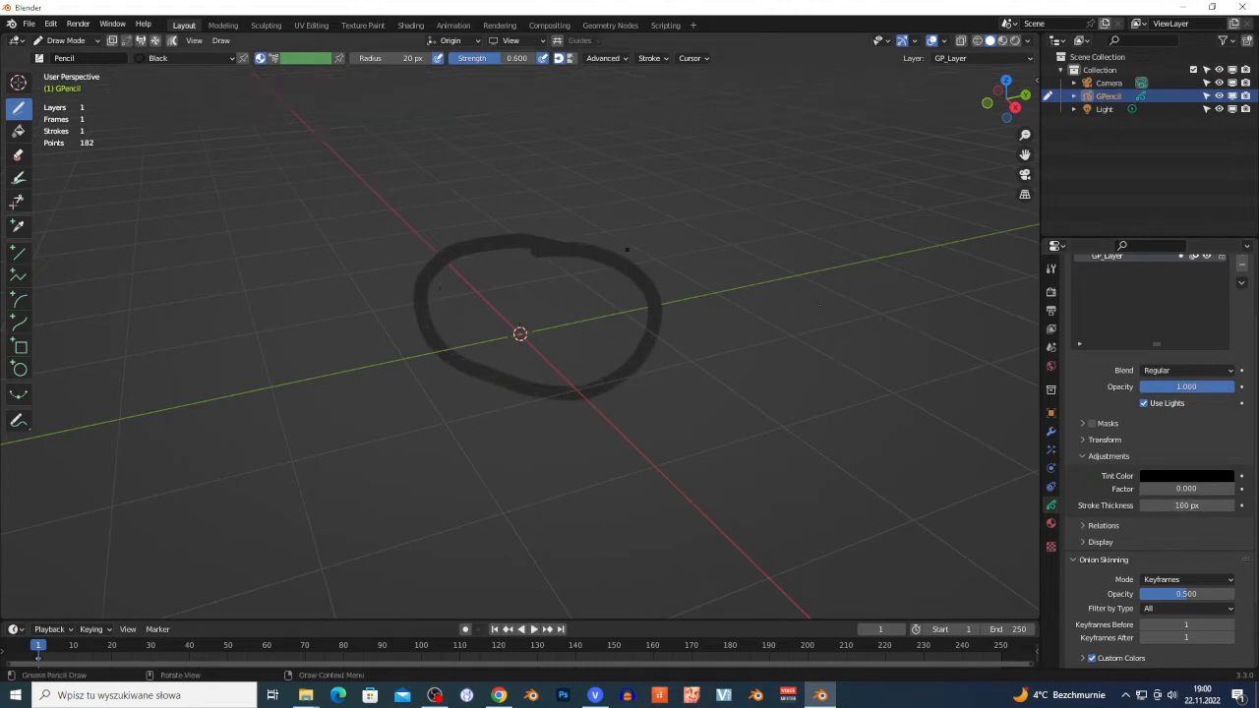
# Draw long winding freehand test strokes around the small circle
pyautogui.scroll(-5, 627, 249)
pyautogui.moveTo(769, 295)
pyautogui.mouseDown()
pyautogui.moveTo(580, 175)
pyautogui.moveTo(644, 264)
pyautogui.moveTo(772, 331)
pyautogui.moveTo(749, 359)
pyautogui.moveTo(614, 393)
pyautogui.moveTo(708, 482)
pyautogui.moveTo(895, 443)
pyautogui.moveTo(921, 374)
pyautogui.mouseUp()
pyautogui.moveTo(862, 327)
pyautogui.mouseDown()
pyautogui.moveTo(841, 280)
pyautogui.moveTo(791, 230)
pyautogui.moveTo(555, 128)
pyautogui.moveTo(463, 169)
pyautogui.moveTo(547, 257)
pyautogui.moveTo(629, 307)
pyautogui.moveTo(550, 415)
pyautogui.moveTo(709, 516)
pyautogui.moveTo(950, 476)
pyautogui.moveTo(983, 305)
pyautogui.moveTo(901, 252)
pyautogui.moveTo(710, 171)
pyautogui.moveTo(443, 91)
pyautogui.moveTo(390, 211)
pyautogui.moveTo(510, 360)
pyautogui.moveTo(401, 450)
pyautogui.moveTo(804, 553)
pyautogui.moveTo(834, 536)
pyautogui.moveTo(751, 413)
pyautogui.moveTo(761, 372)
pyautogui.mouseUp()
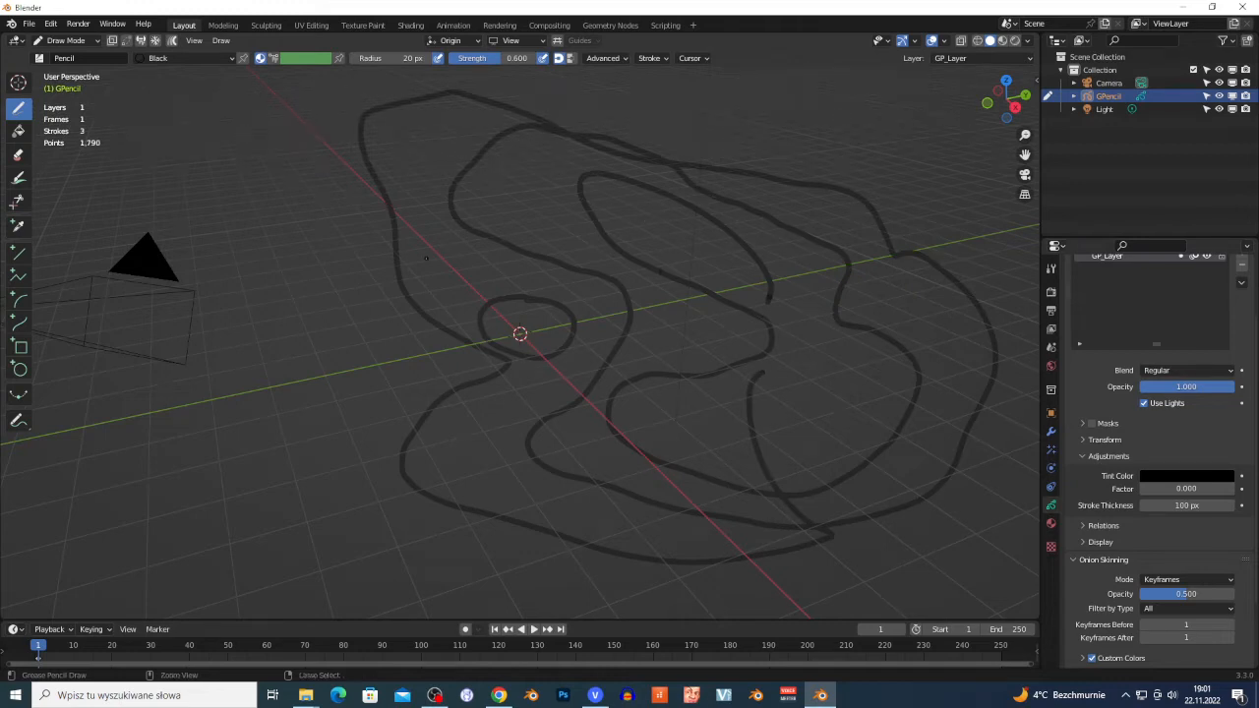
# Undo all the test strokes and the layer's stroke thickness increase
pyautogui.hotkey('ctrl', 'z')
pyautogui.hotkey('ctrl', 'z')
pyautogui.hotkey('ctrl', 'z')
pyautogui.hotkey('ctrl', 'z')
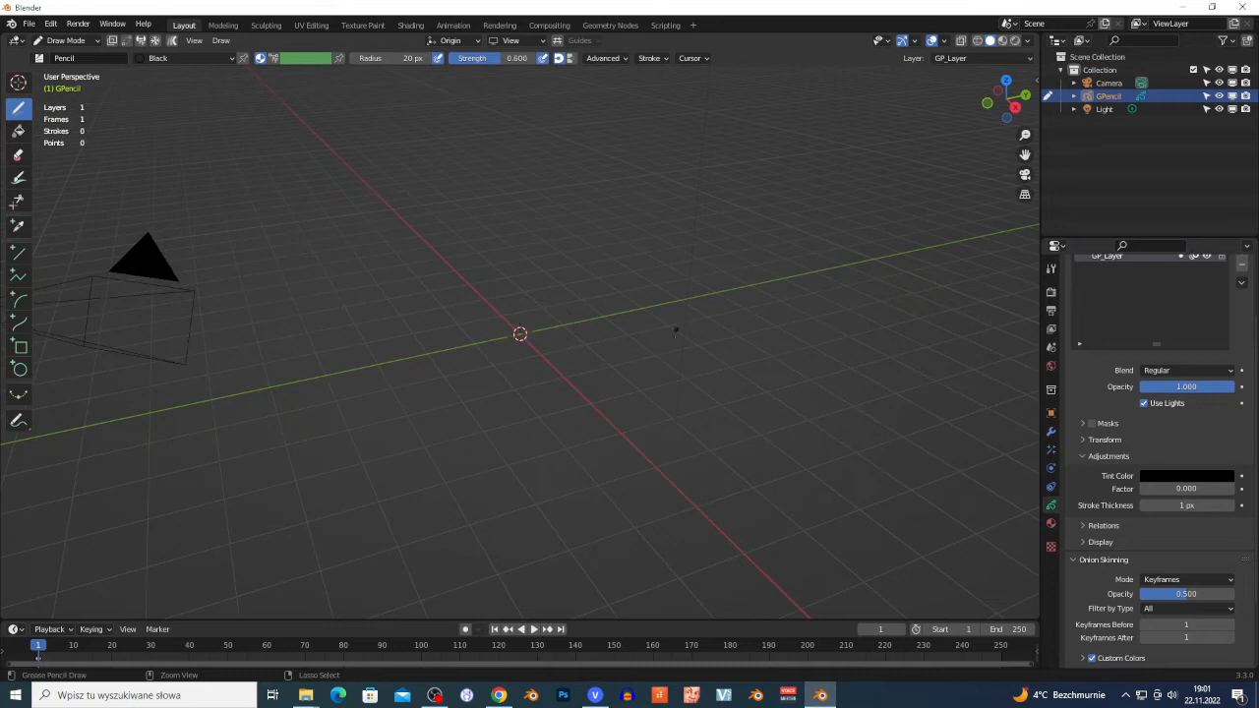
# Set the layer's stroke thickness to 100 px and the Pencil brush strength to 1.000
pyautogui.moveTo(1177, 507); pyautogui.dragTo(1243, 507)
pyautogui.scroll(-7, 486, 347)
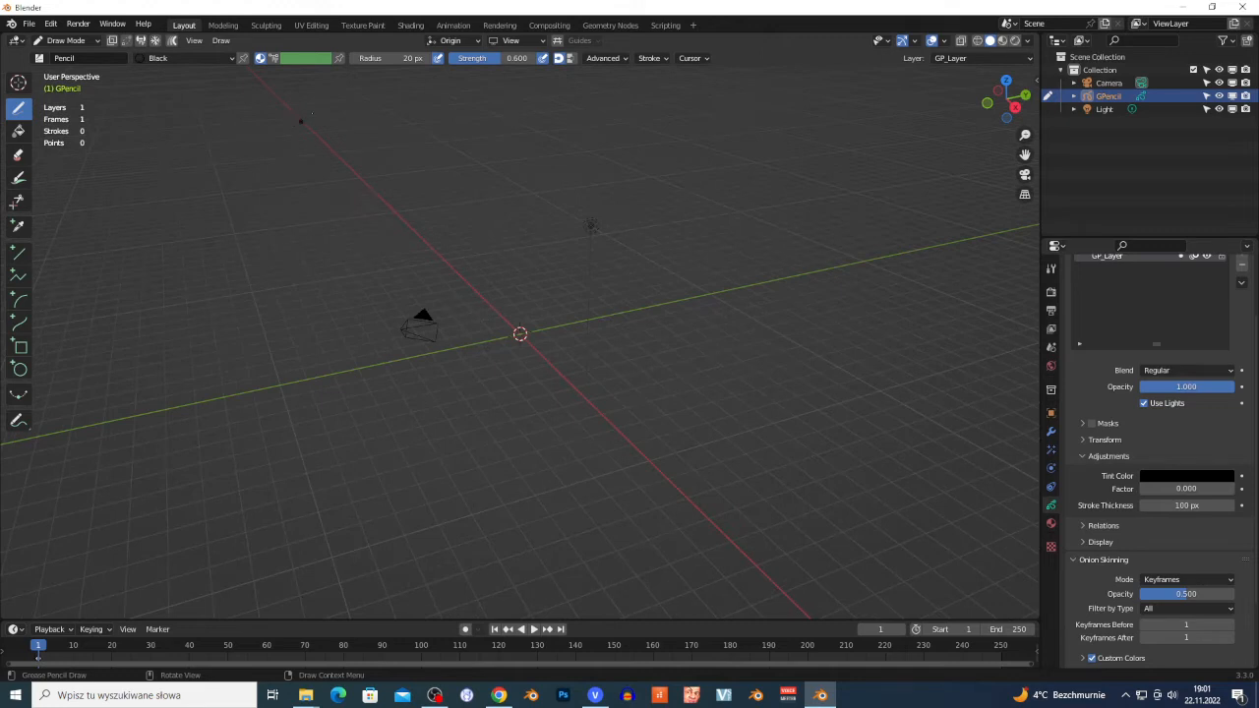
pyautogui.scroll(7, 422, 98)
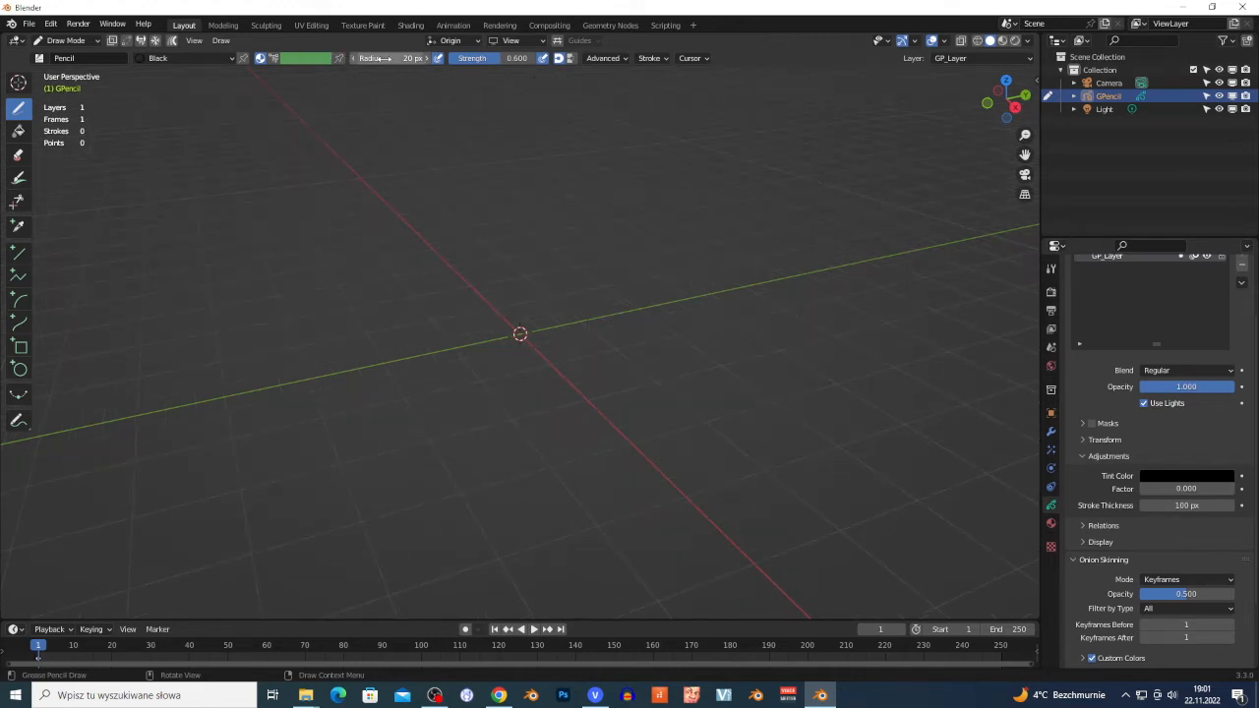
pyautogui.moveTo(466, 59); pyautogui.dragTo(507, 59)
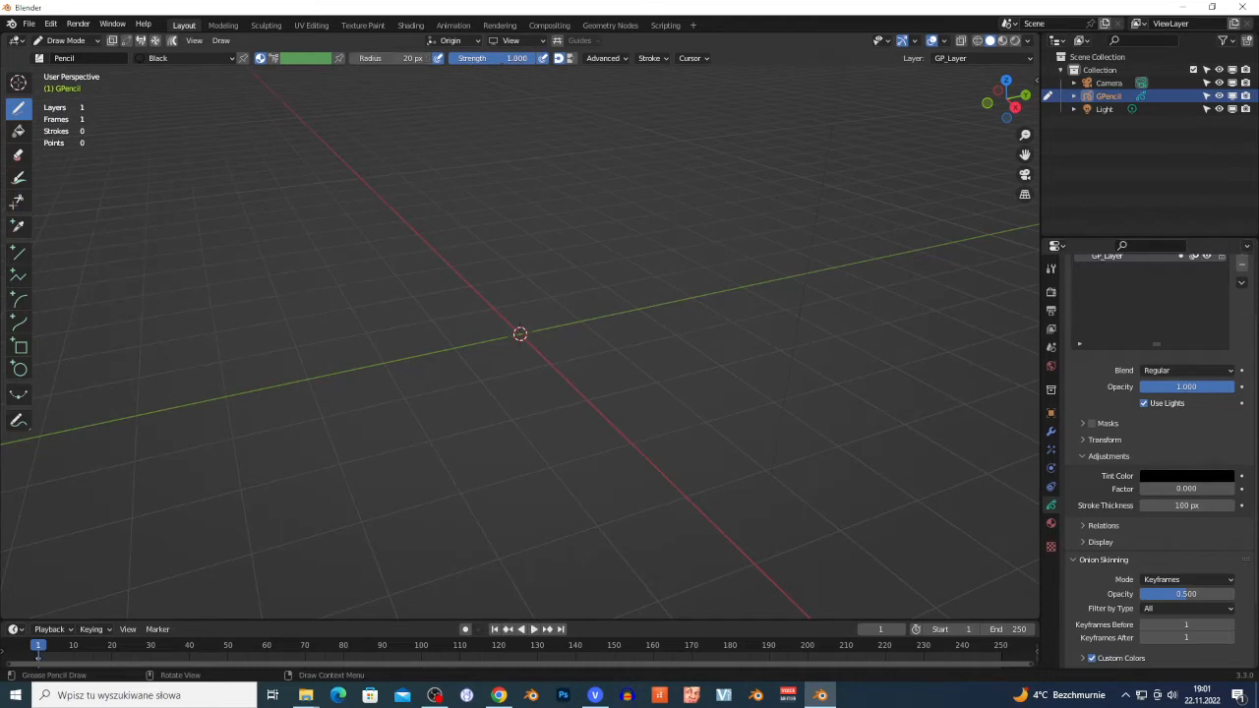
# Draw a cartoon face with a round head outline, two eyes, a nose dot, a smile and a large ear on each side
pyautogui.moveTo(583, 208)
pyautogui.mouseDown()
pyautogui.moveTo(406, 232)
pyautogui.moveTo(556, 320)
pyautogui.moveTo(561, 226)
pyautogui.moveTo(542, 222)
pyautogui.mouseUp()
pyautogui.scroll(2, 522, 252)
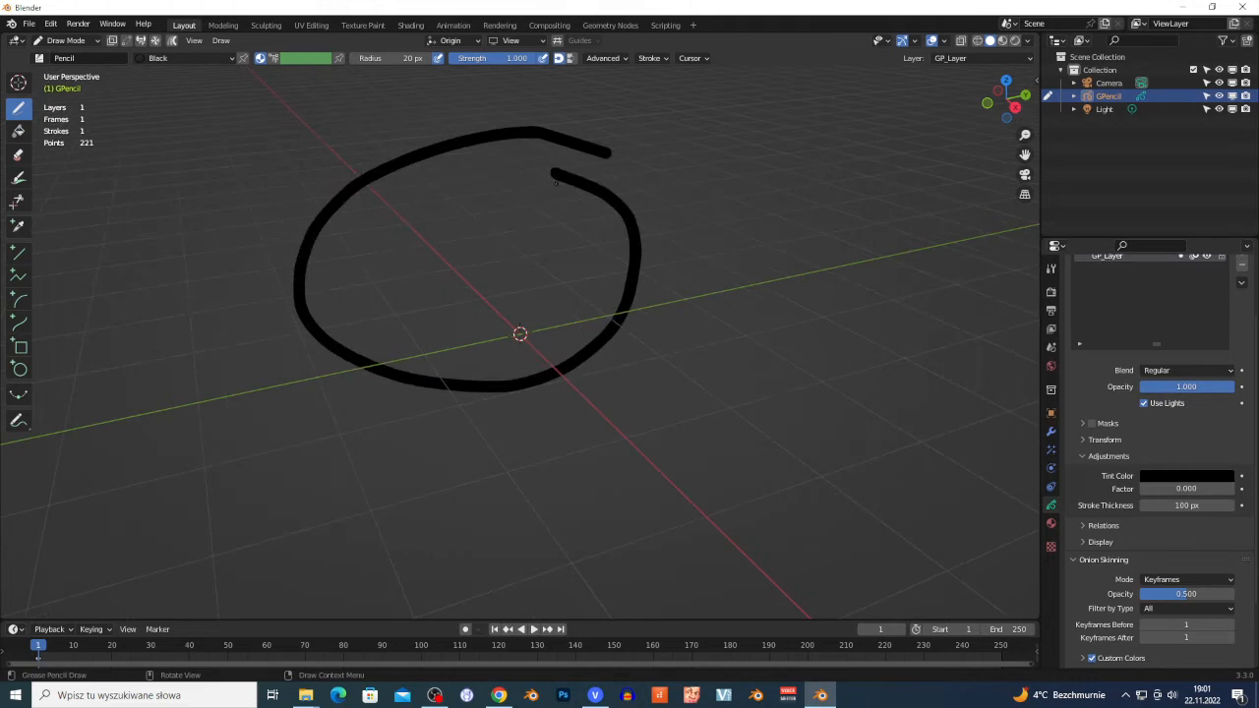
pyautogui.moveTo(416, 203)
pyautogui.mouseDown()
pyautogui.moveTo(376, 212)
pyautogui.moveTo(403, 193)
pyautogui.mouseUp()
pyautogui.moveTo(499, 200)
pyautogui.mouseDown()
pyautogui.moveTo(501, 234)
pyautogui.moveTo(521, 203)
pyautogui.moveTo(500, 199)
pyautogui.mouseUp()
pyautogui.moveTo(354, 289)
pyautogui.mouseDown()
pyautogui.moveTo(467, 362)
pyautogui.moveTo(585, 319)
pyautogui.mouseUp()
pyautogui.click(436, 266)
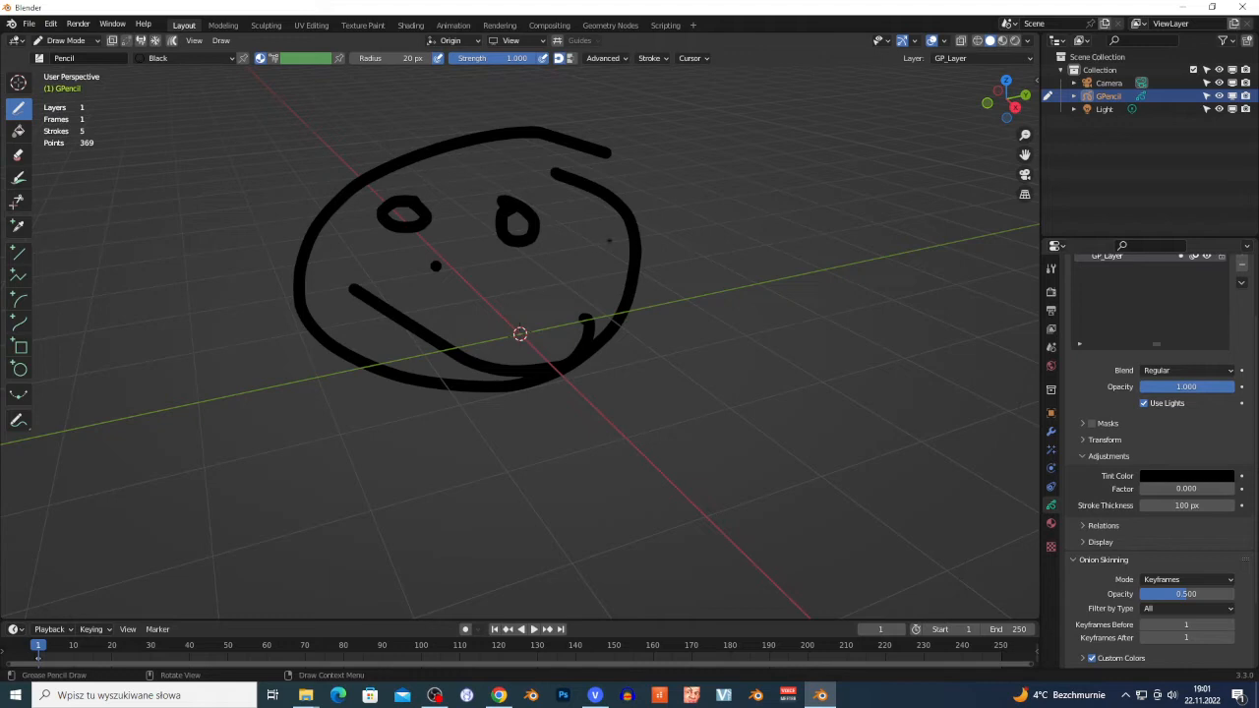
pyautogui.moveTo(635, 234)
pyautogui.mouseDown()
pyautogui.moveTo(681, 189)
pyautogui.moveTo(759, 223)
pyautogui.moveTo(679, 383)
pyautogui.moveTo(623, 310)
pyautogui.mouseUp()
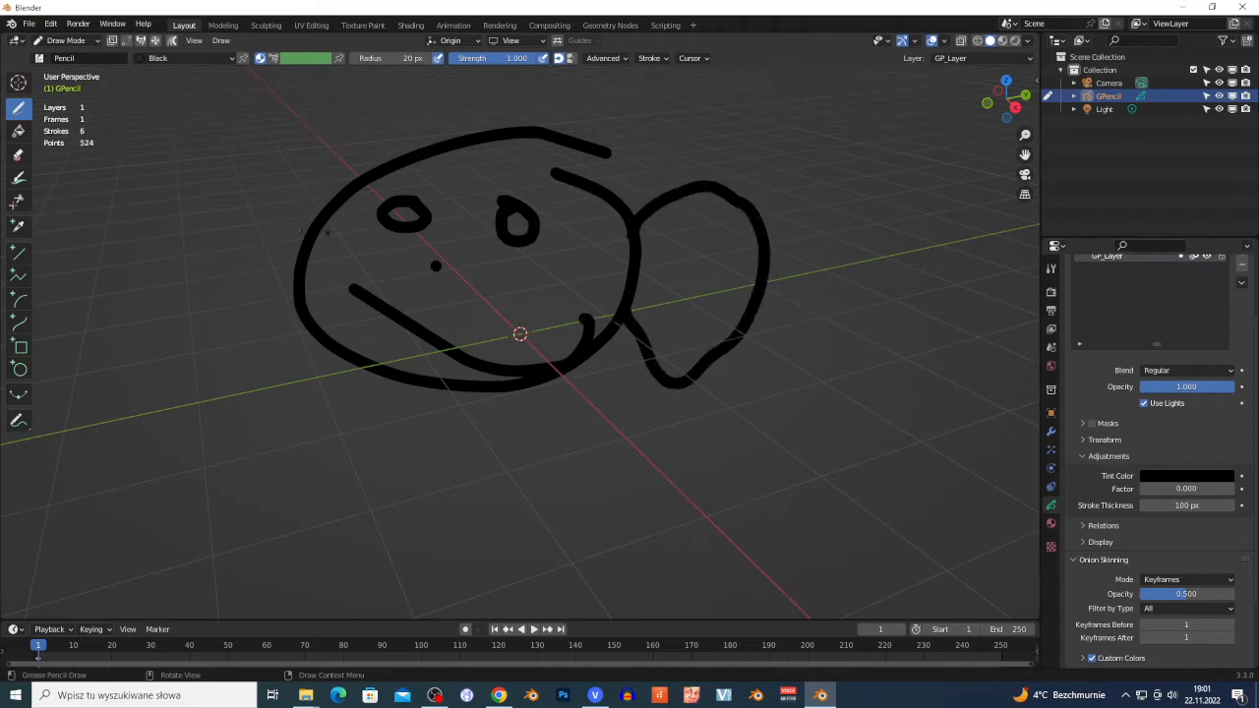
pyautogui.moveTo(330, 210)
pyautogui.mouseDown()
pyautogui.moveTo(242, 134)
pyautogui.moveTo(199, 226)
pyautogui.moveTo(234, 283)
pyautogui.moveTo(295, 293)
pyautogui.mouseUp()
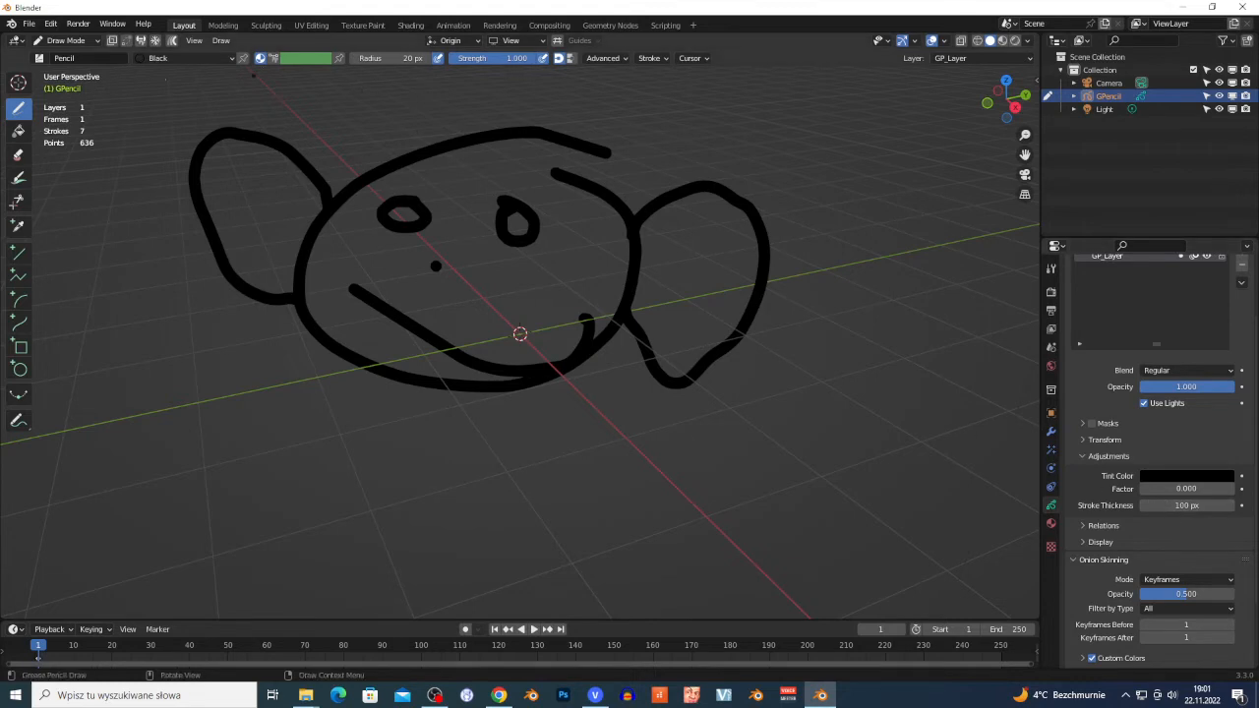
# Convert the grease pencil face to a path in Object Mode and make the resulting curve the only selected object
pyautogui.click(65, 40)
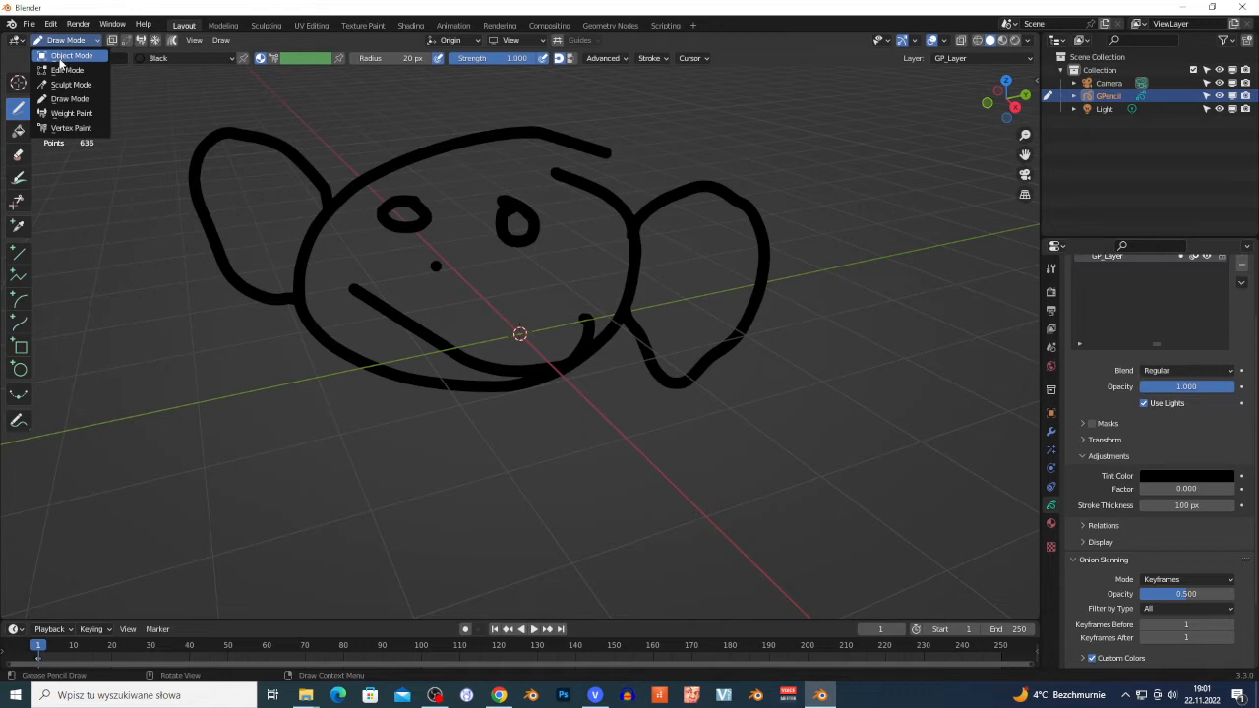
pyautogui.click(59, 57)
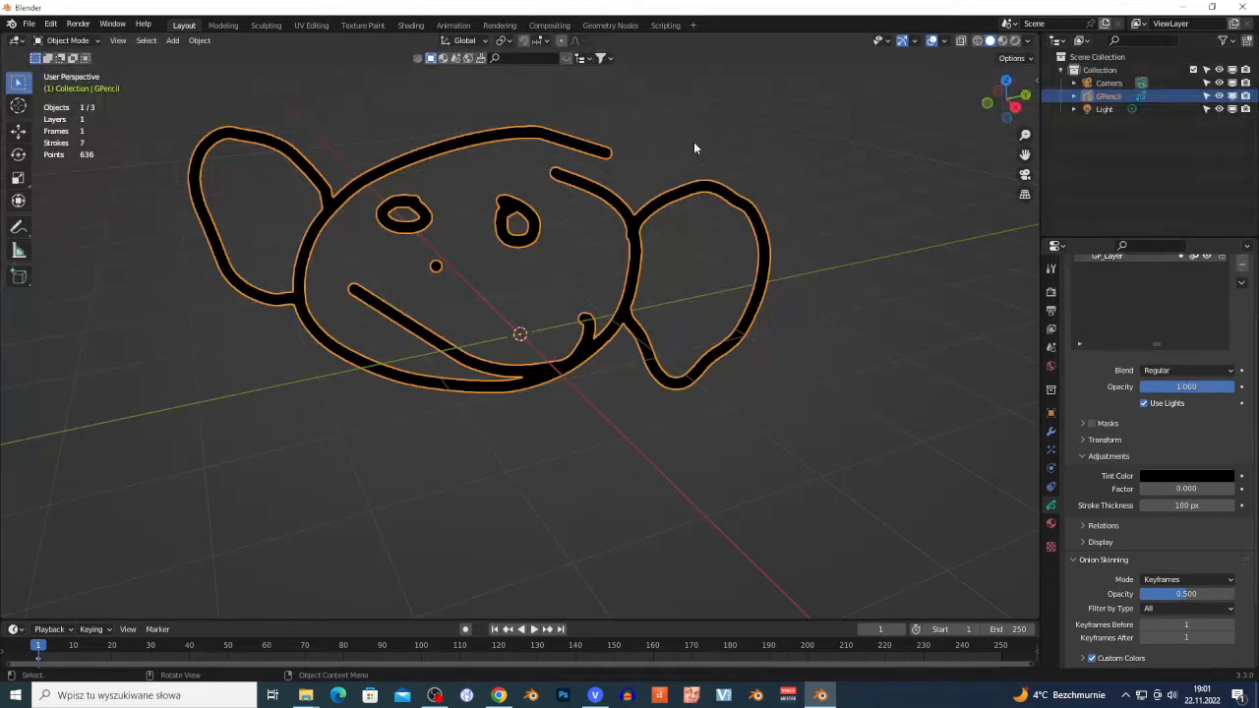
pyautogui.click(624, 209)
pyautogui.rightClick(613, 283)
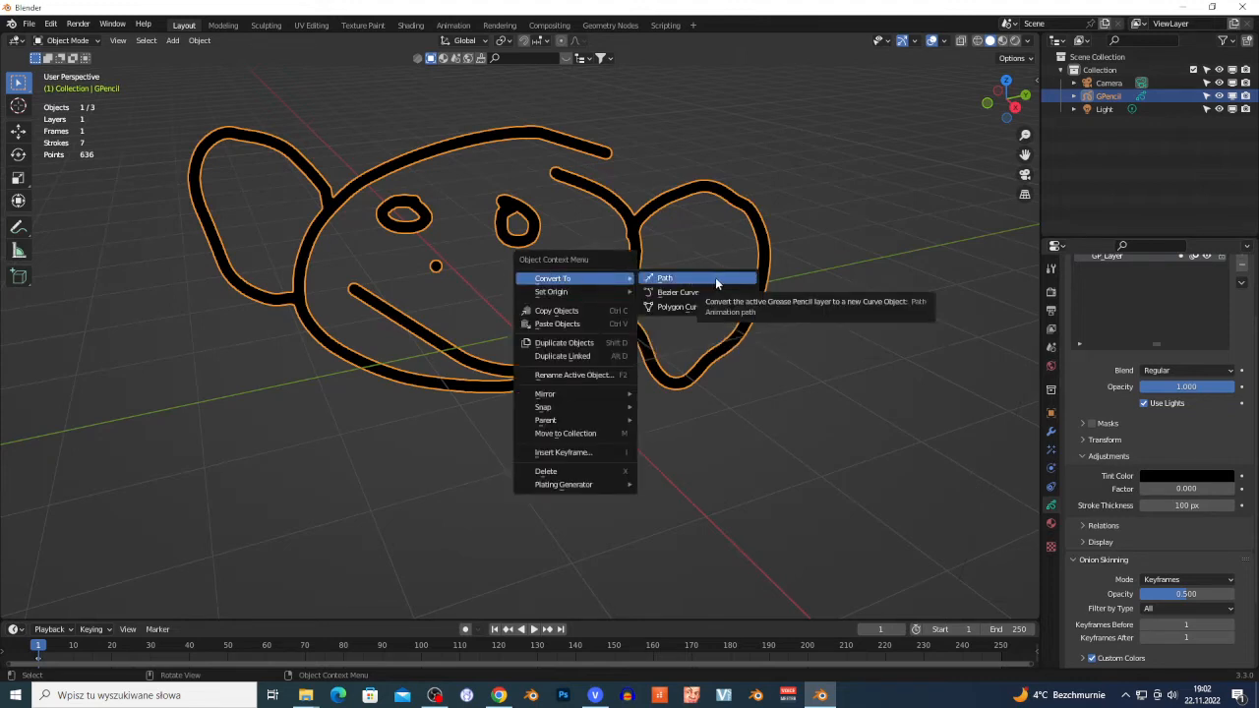
pyautogui.click(689, 281)
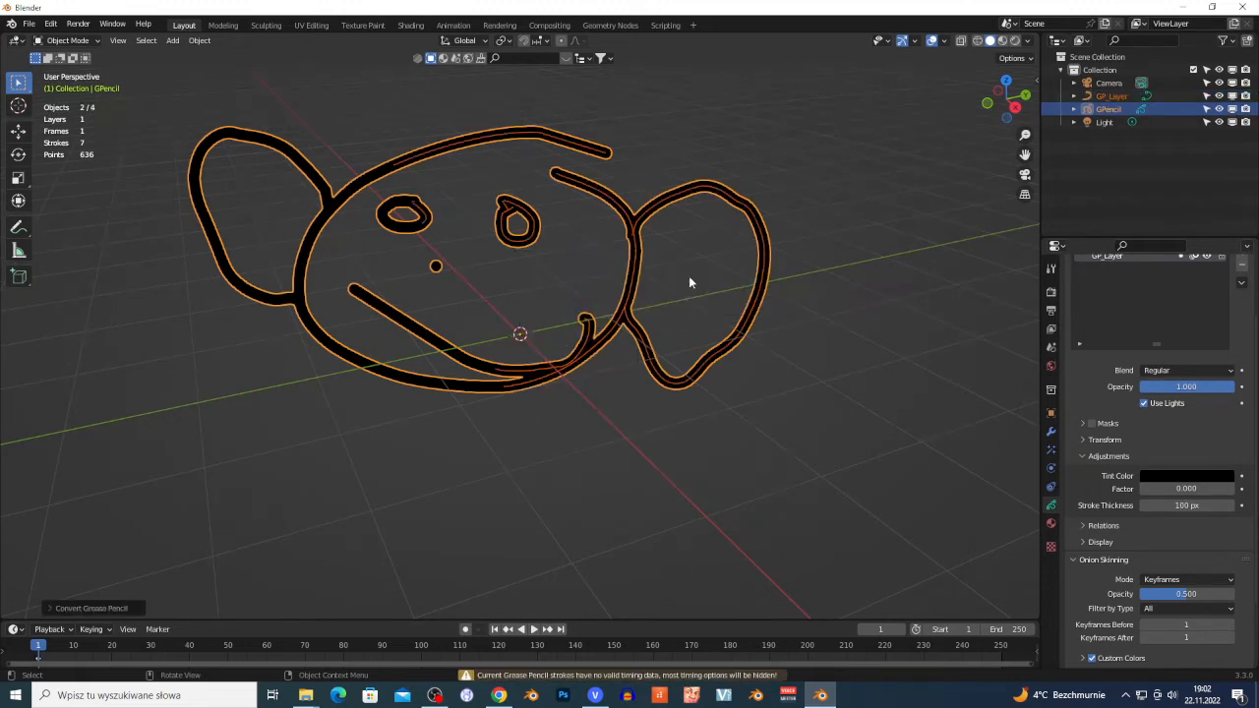
pyautogui.click(1113, 101)
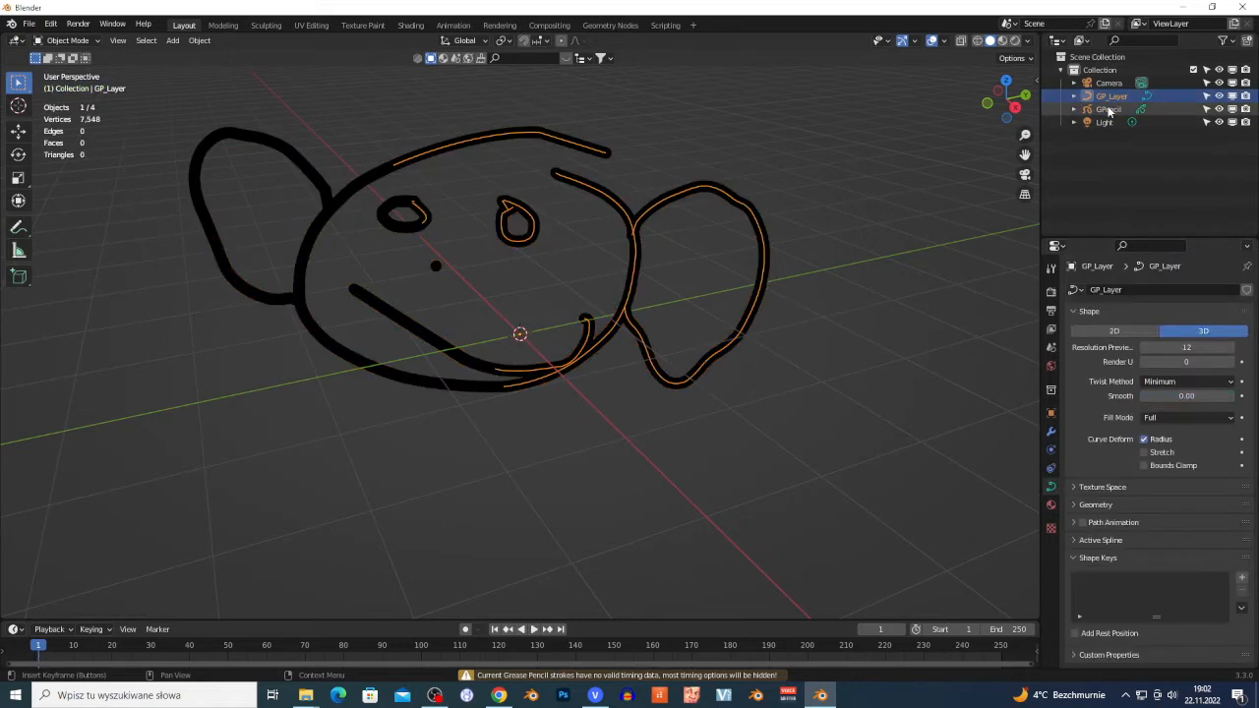
# Delete the original grease pencil object and select the converted face curve
pyautogui.click(1108, 110)
pyautogui.click(1120, 154)
pyautogui.click(1108, 109)
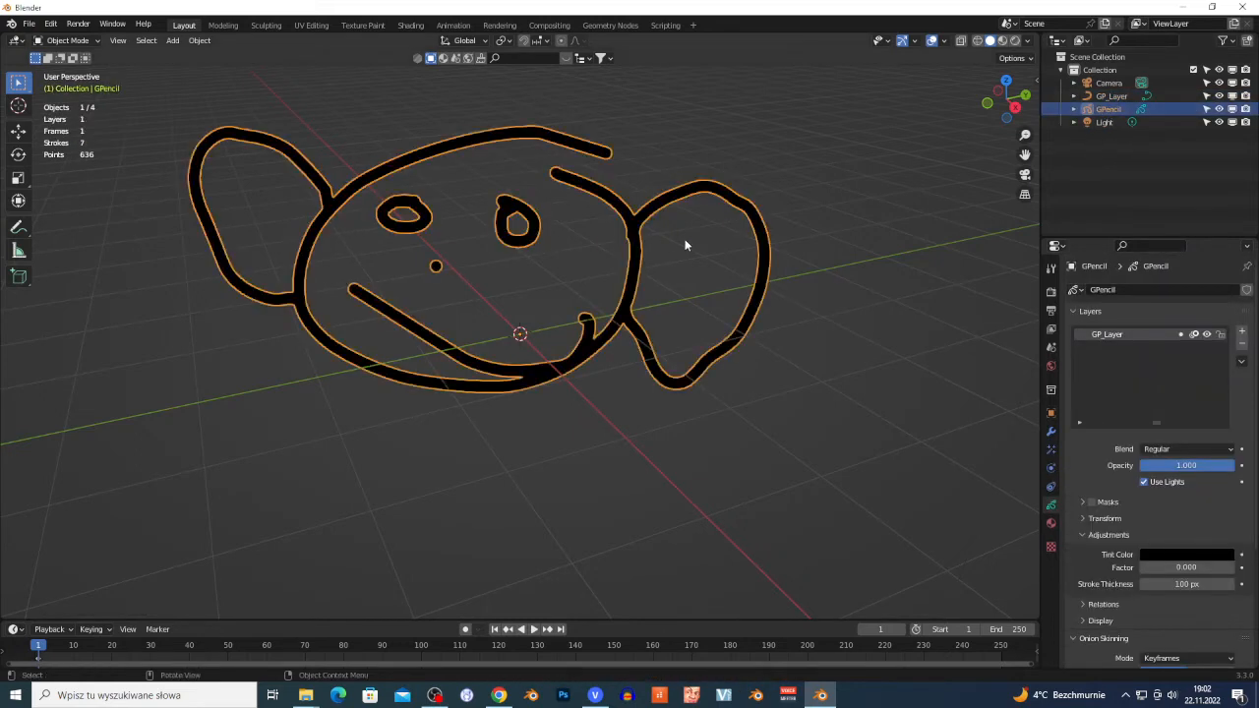
pyautogui.press('x')
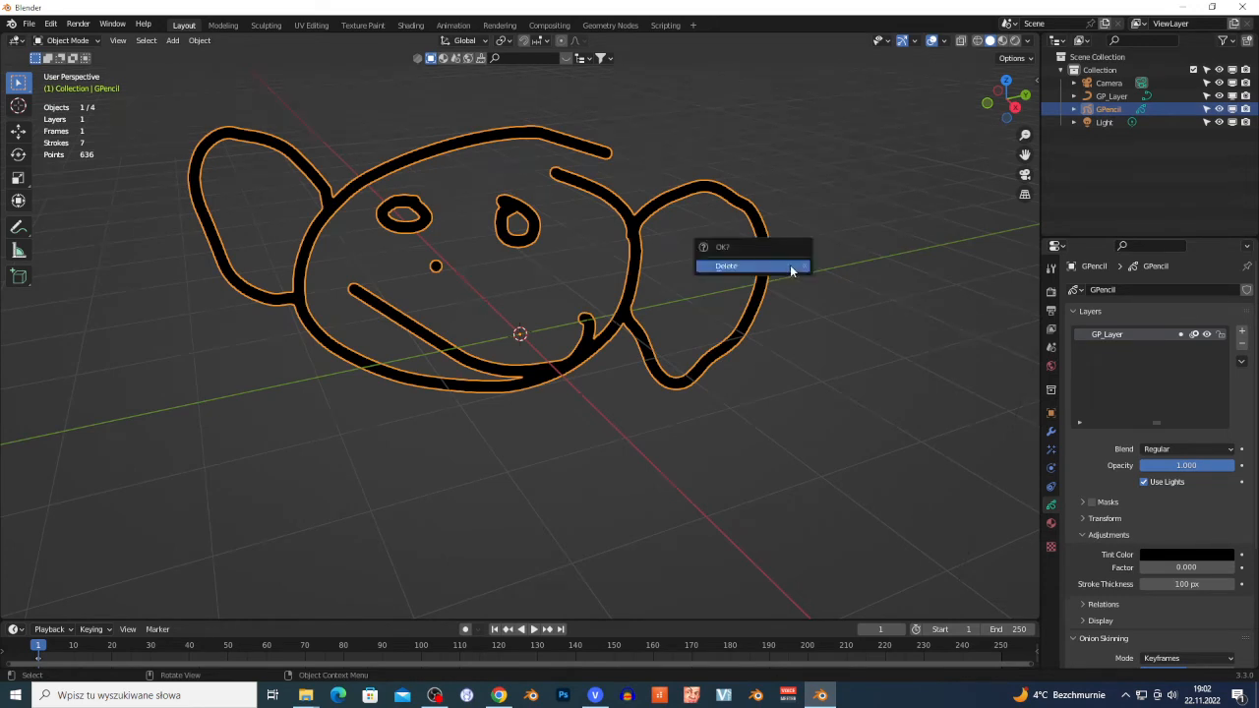
pyautogui.click(788, 265)
pyautogui.click(625, 331)
# Extrude the face curve by 0.01 m in its geometry settings
pyautogui.scroll(2, 565, 324)
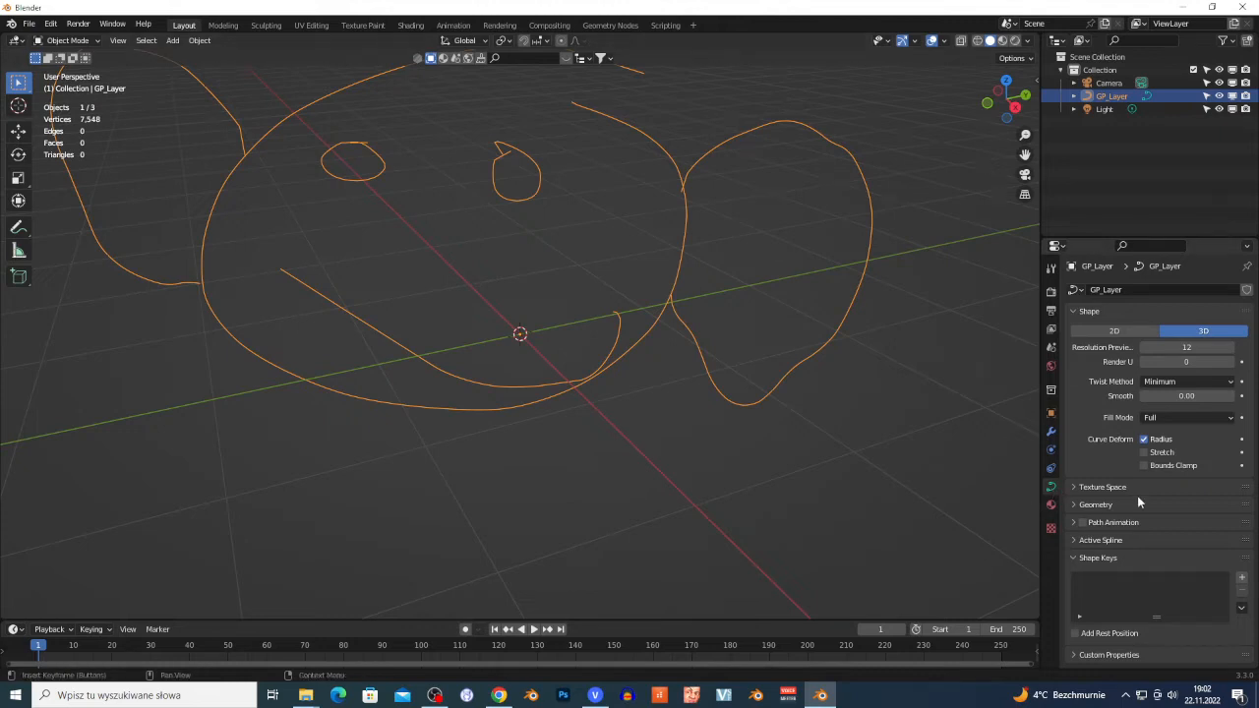
pyautogui.click(1072, 505)
pyautogui.scroll(-2, 1085, 506)
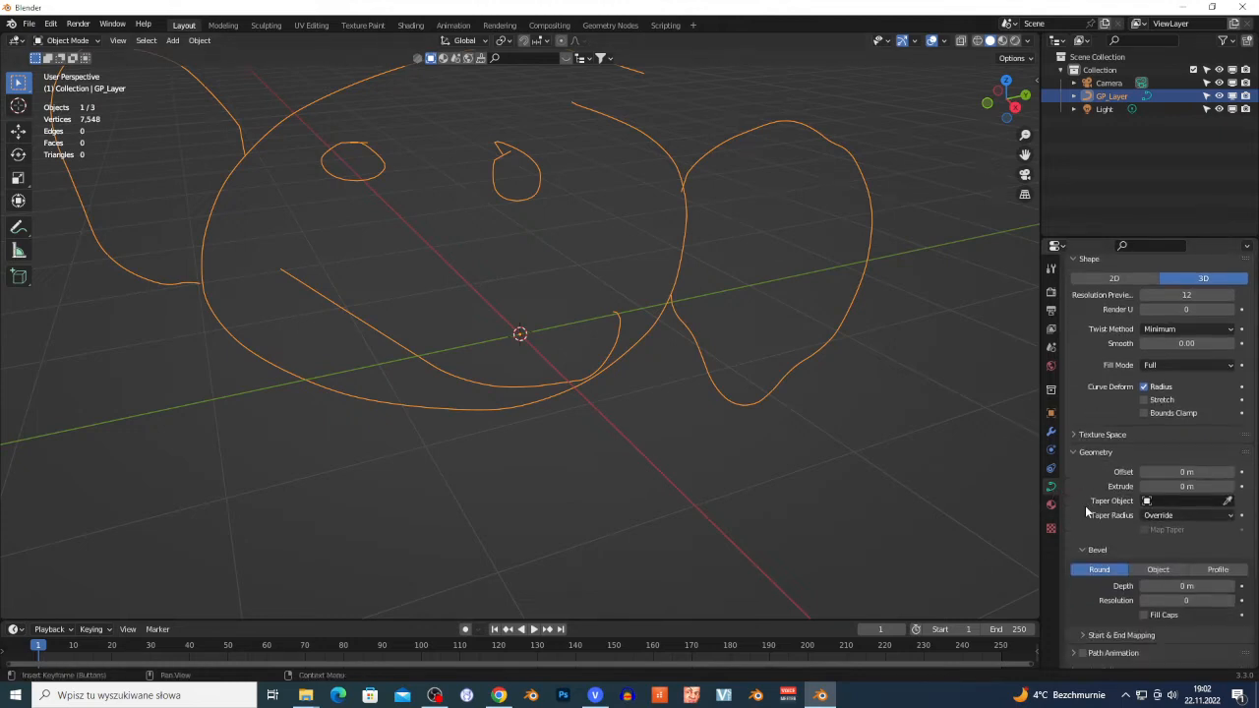
pyautogui.moveTo(1188, 486)
pyautogui.mouseDown()
pyautogui.moveTo(1220, 486)
pyautogui.moveTo(1166, 486)
pyautogui.mouseUp()
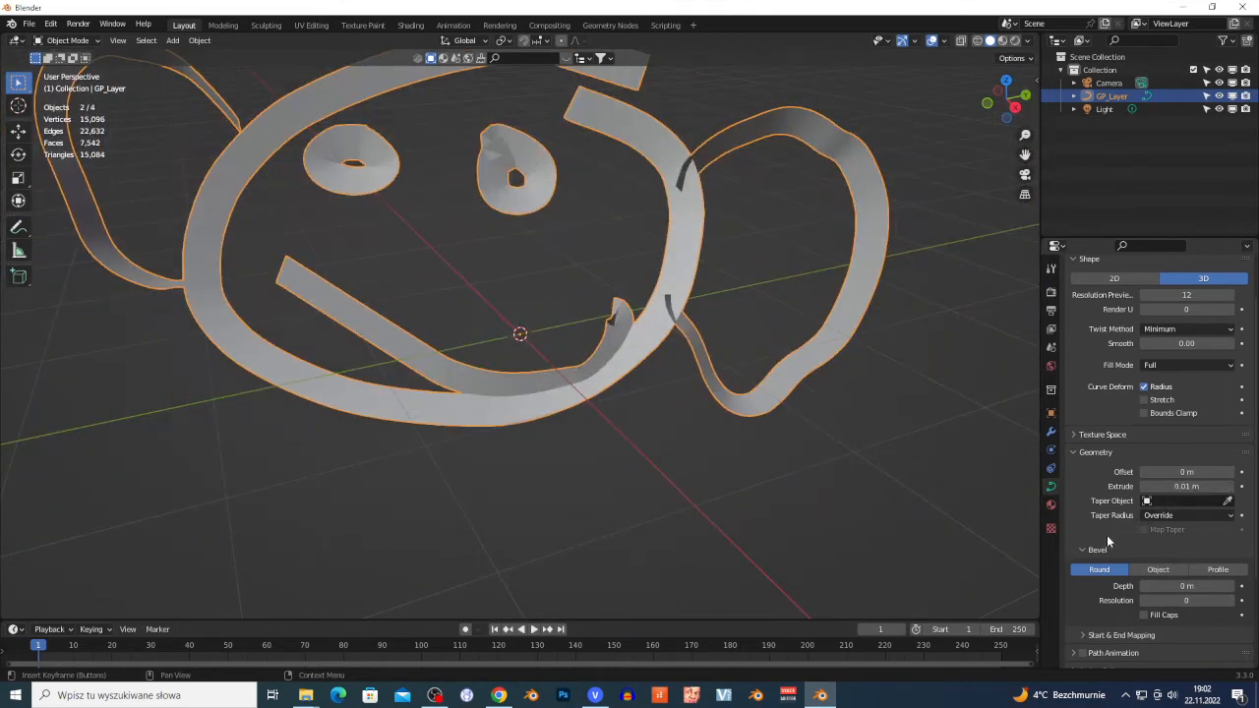
# Give the face curve a round bevel with a depth of 0.01 m
pyautogui.scroll(-2, 1109, 536)
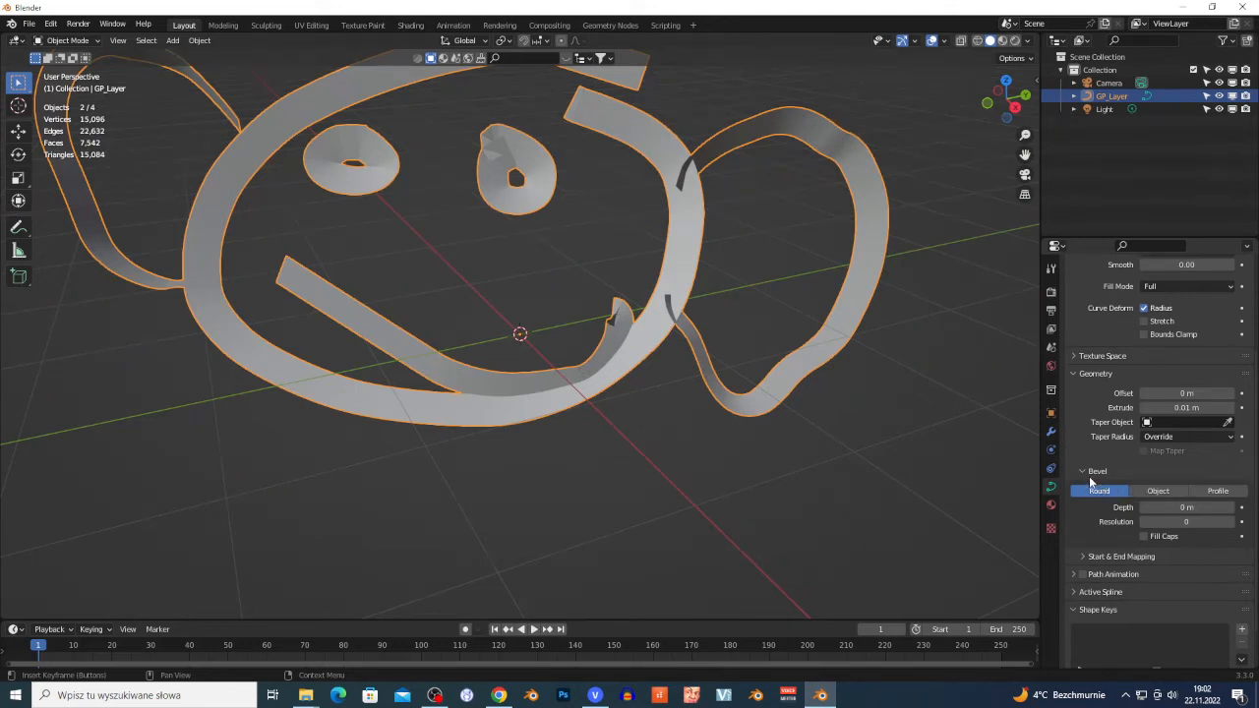
pyautogui.click(1186, 507)
pyautogui.write('0.05')
pyautogui.press('Return')
pyautogui.moveTo(1186, 508)
pyautogui.mouseDown()
pyautogui.moveTo(1153, 507)
pyautogui.moveTo(1181, 507)
pyautogui.mouseUp()
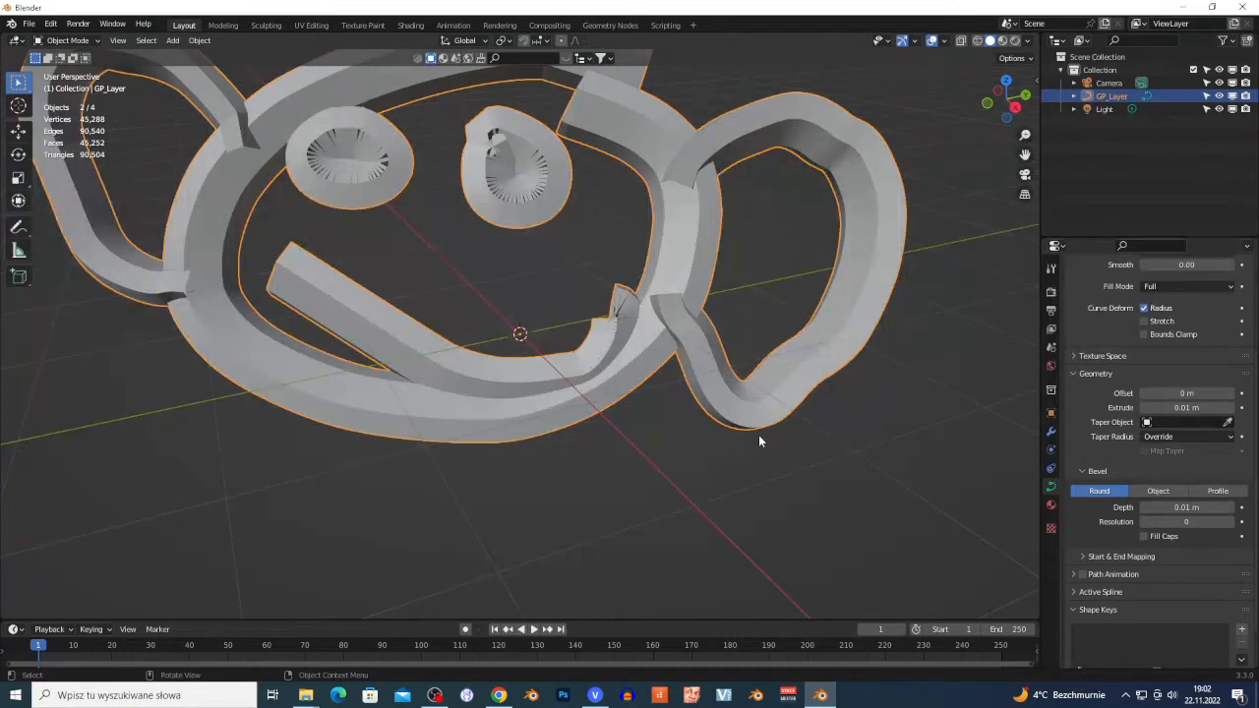
pyautogui.hotkey('shift', '`')
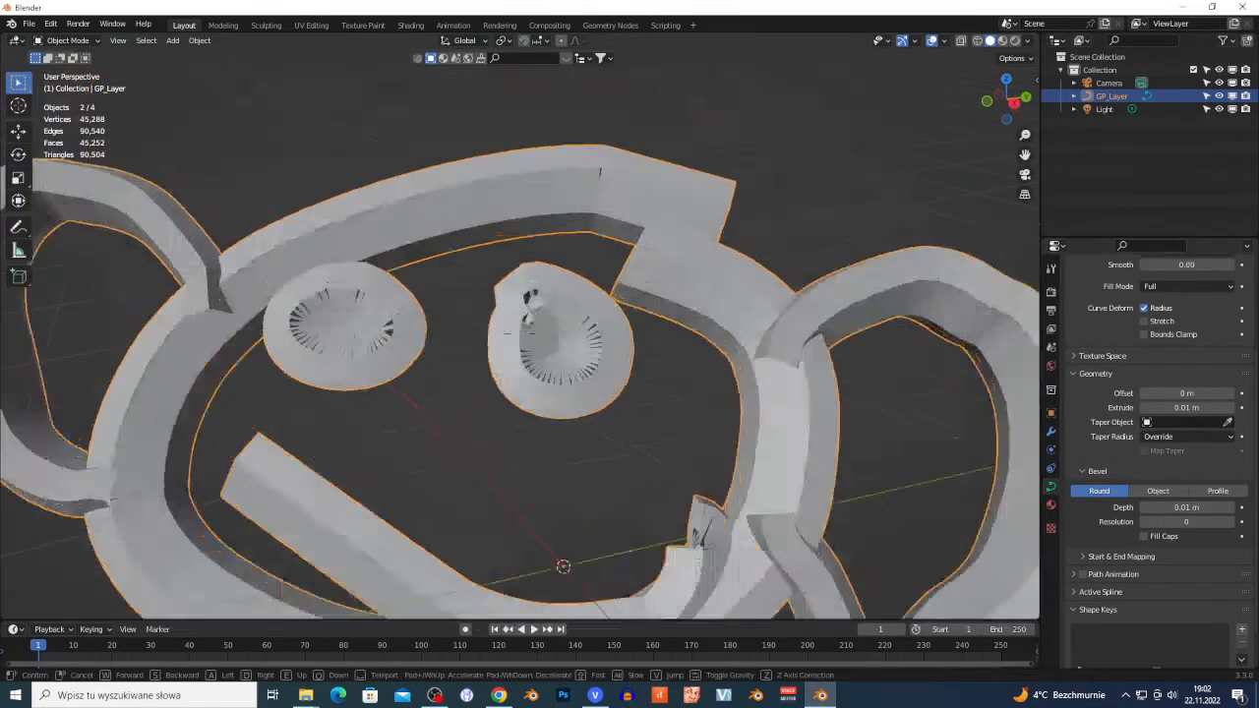
pyautogui.press('Escape')
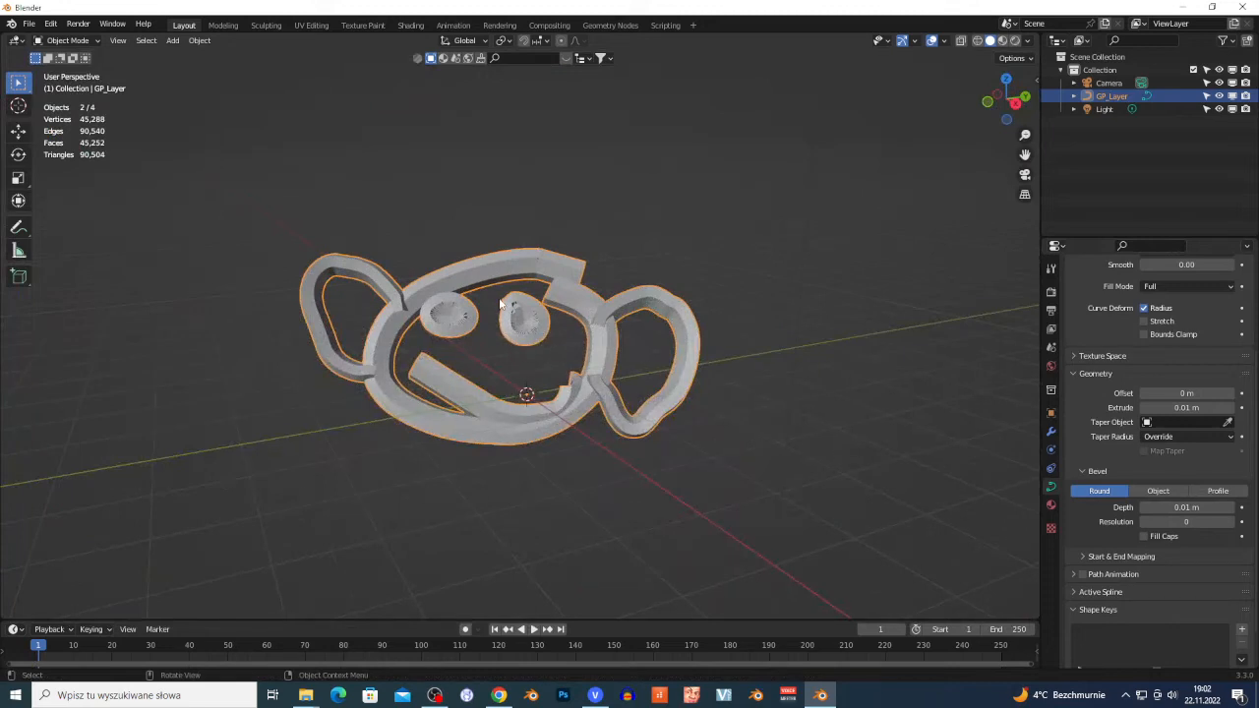
# Convert the beveled face curve to a mesh and check its geometry in Edit Mode, returning to Object Mode
pyautogui.rightClick(499, 268)
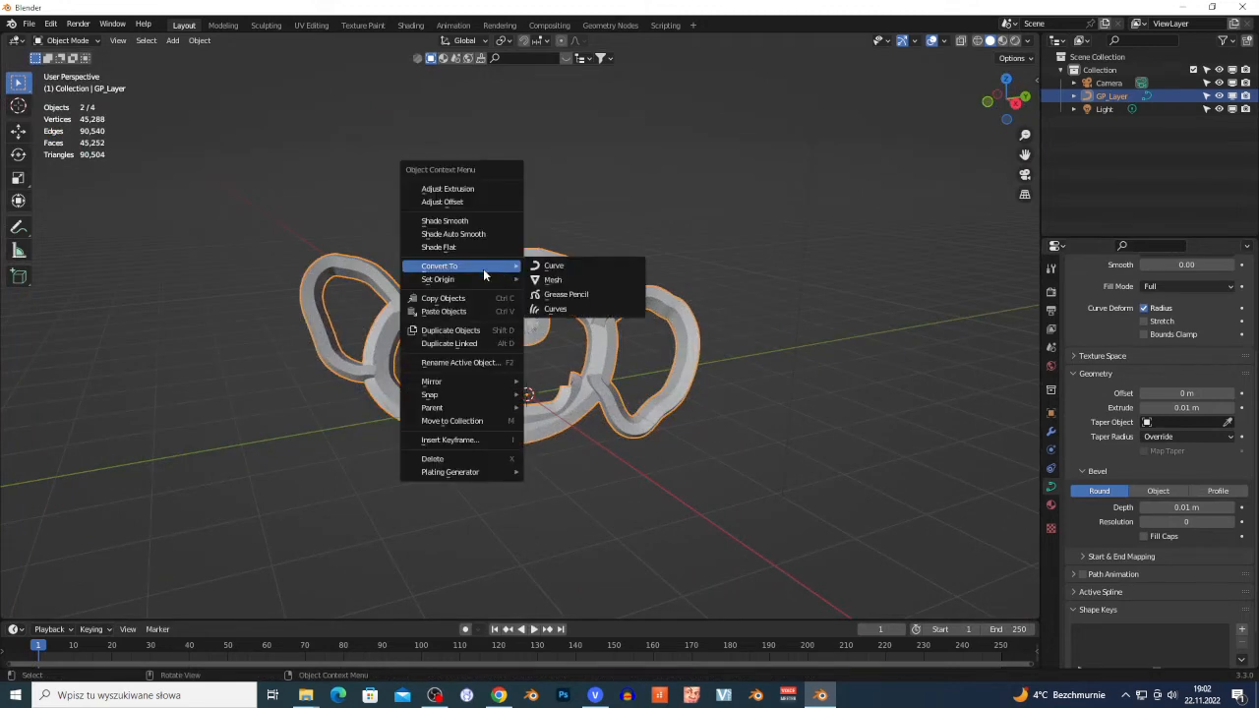
pyautogui.click(558, 282)
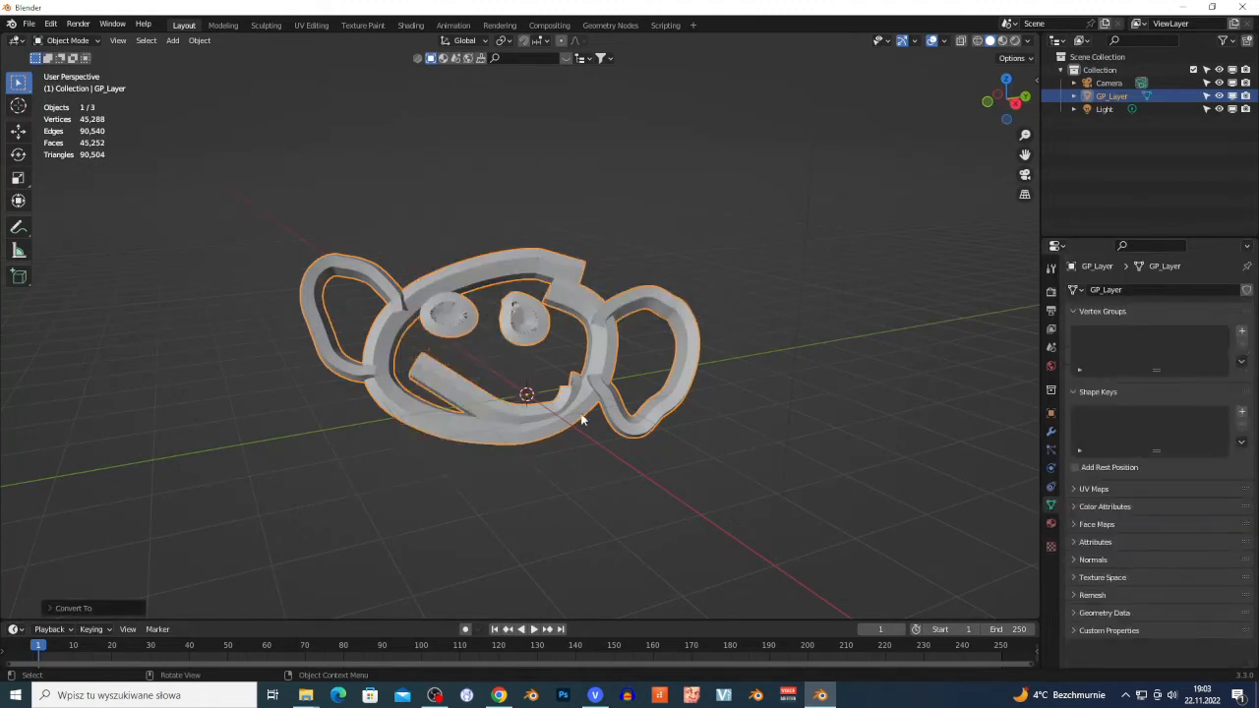
pyautogui.scroll(3, 660, 412)
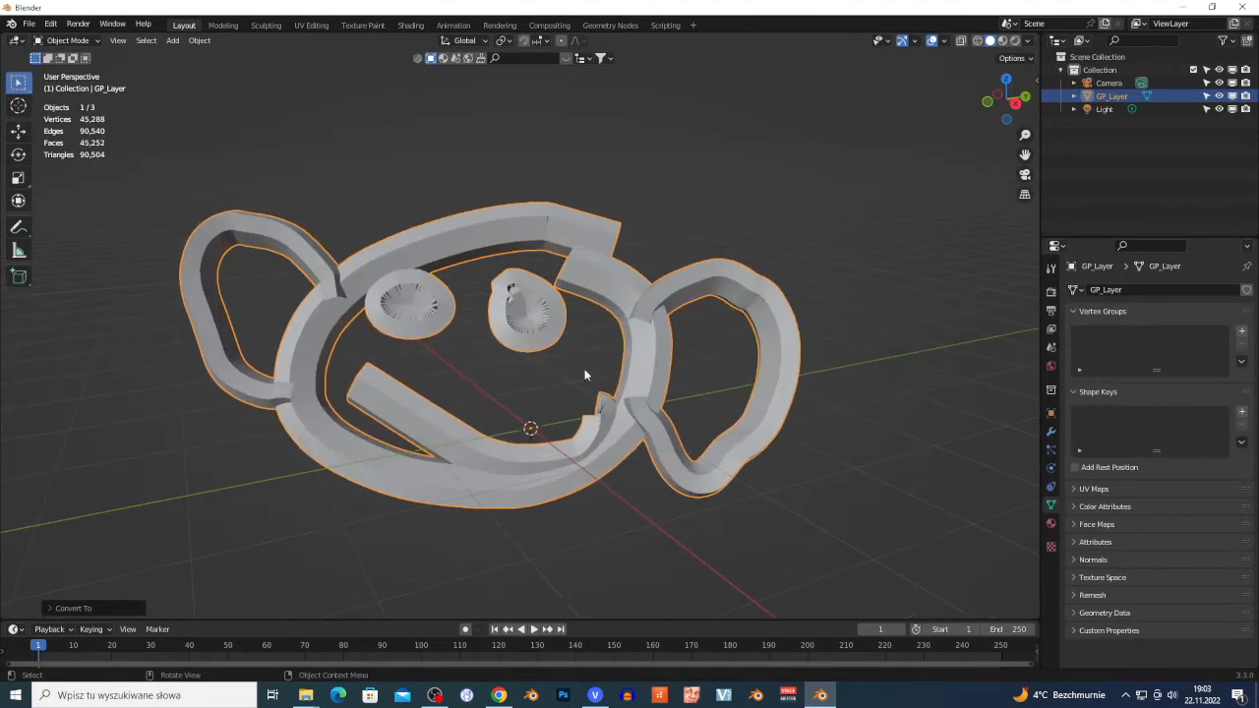
pyautogui.moveTo(615, 397); pyautogui.dragTo(641, 375, button='middle')
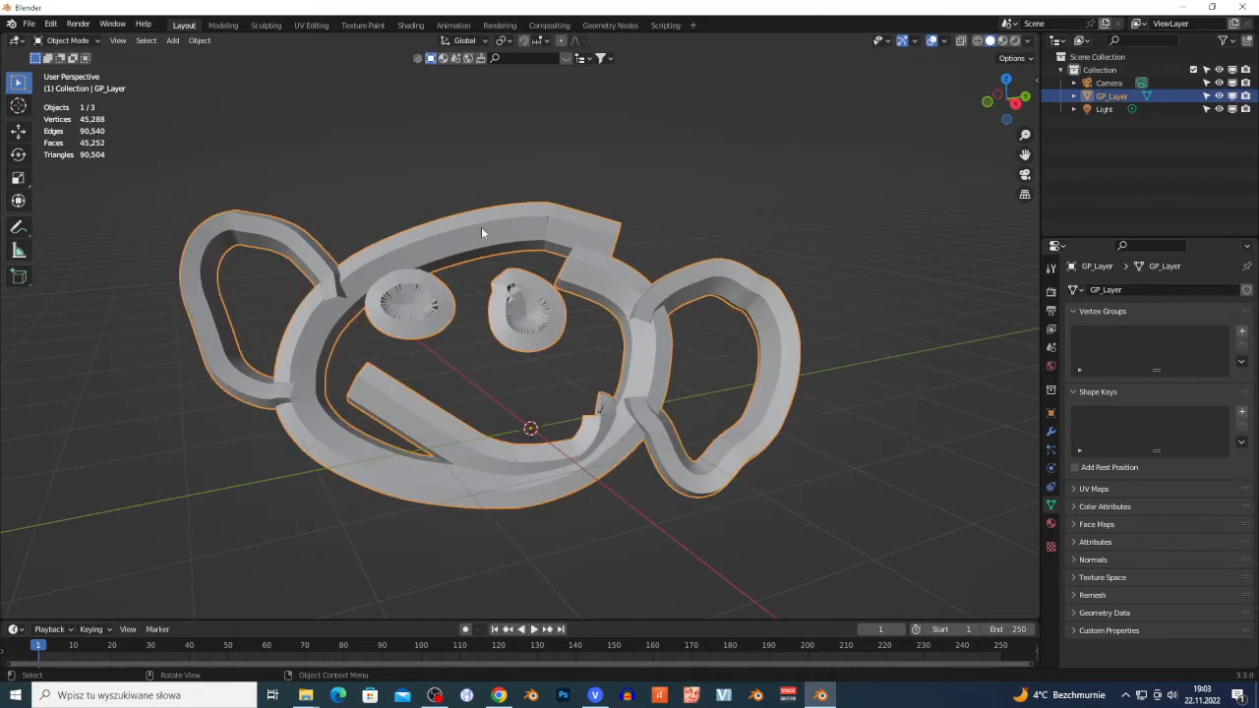
pyautogui.press('Tab')
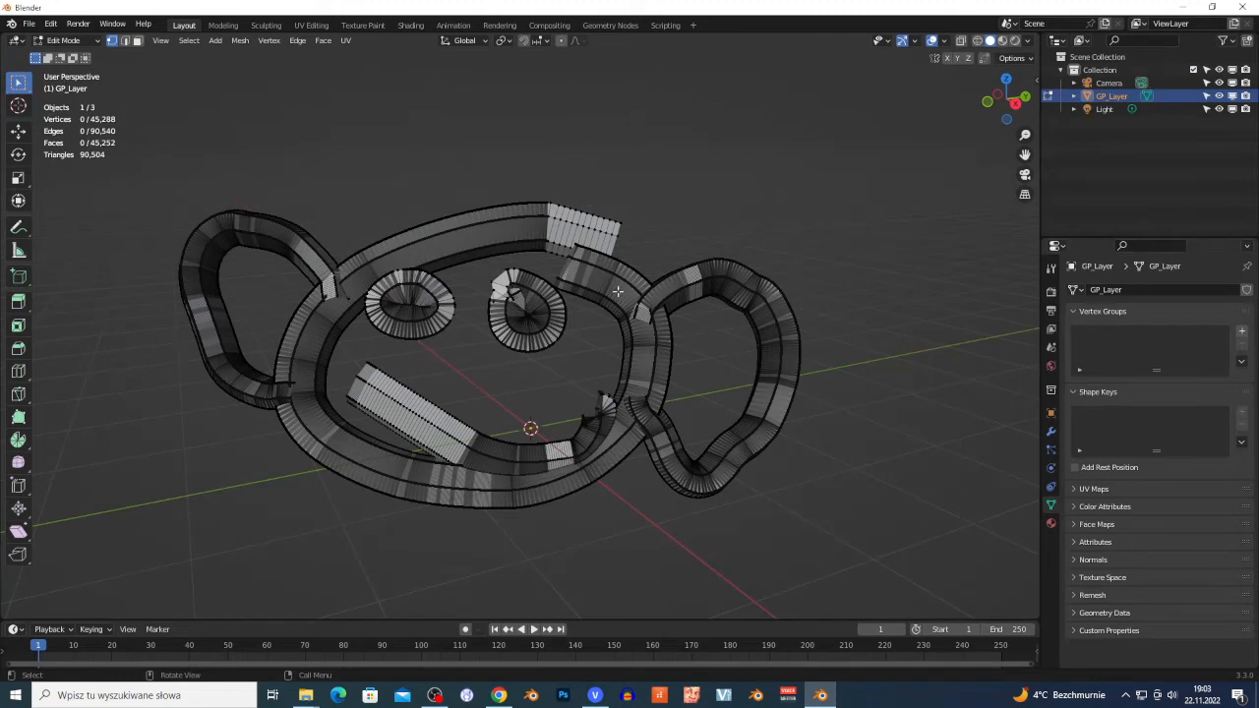
pyautogui.press('Tab')
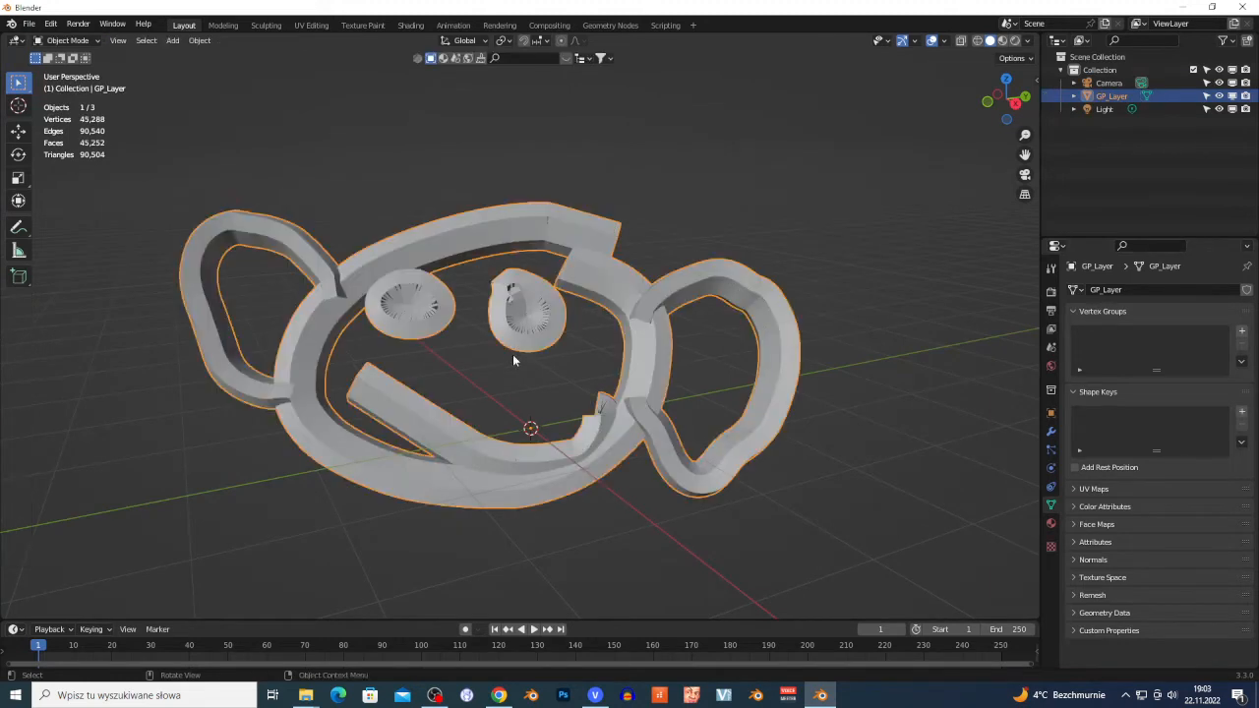
# Add a Build modifier to the face mesh and play the animation to preview the build-up
pyautogui.click(1051, 431)
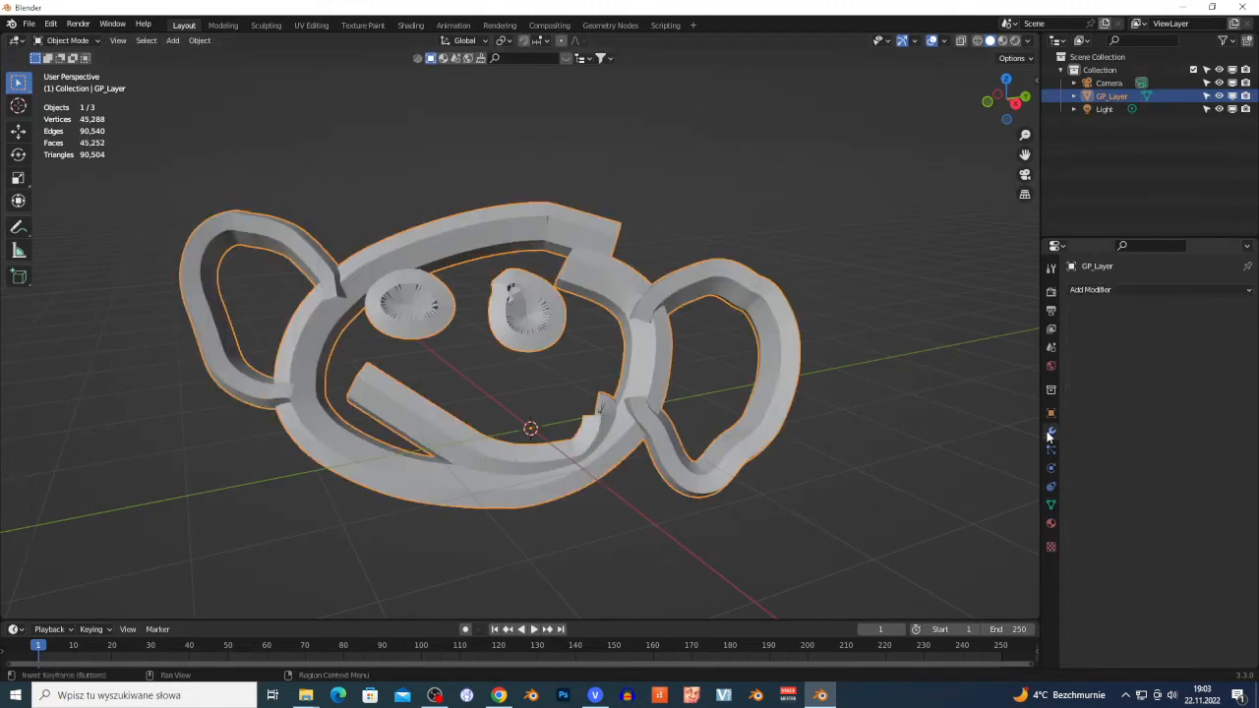
pyautogui.click(1132, 290)
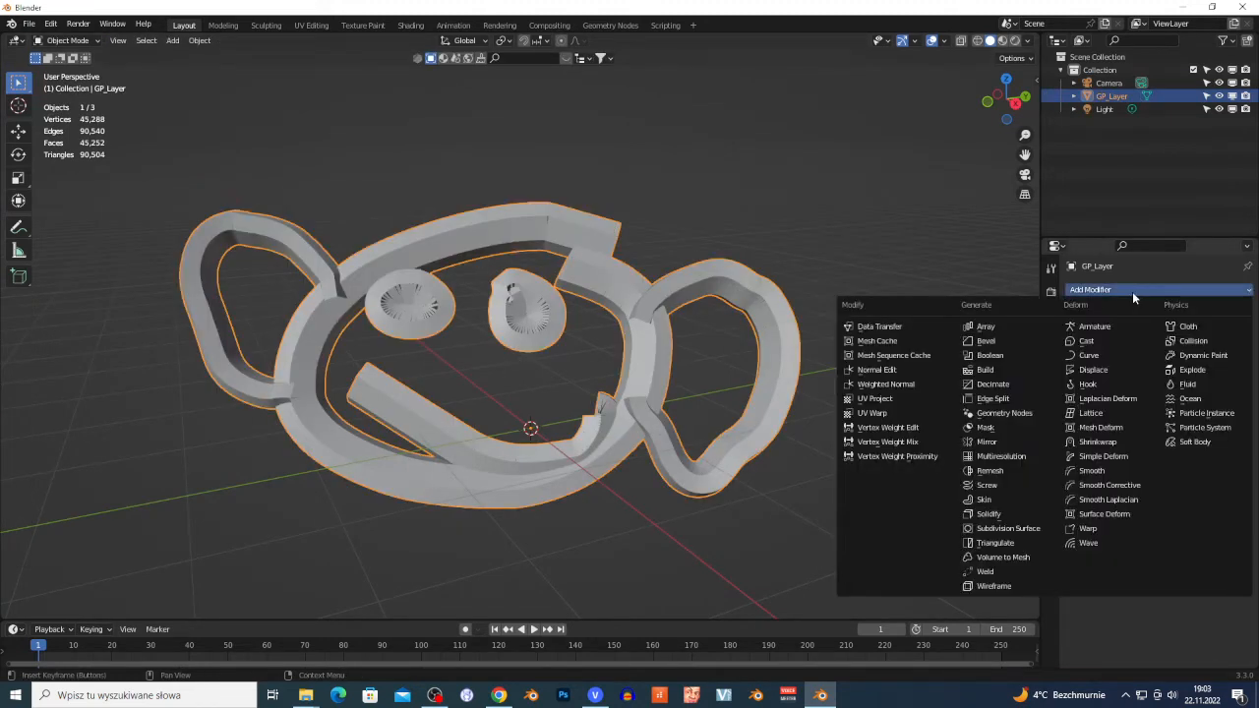
pyautogui.click(1003, 374)
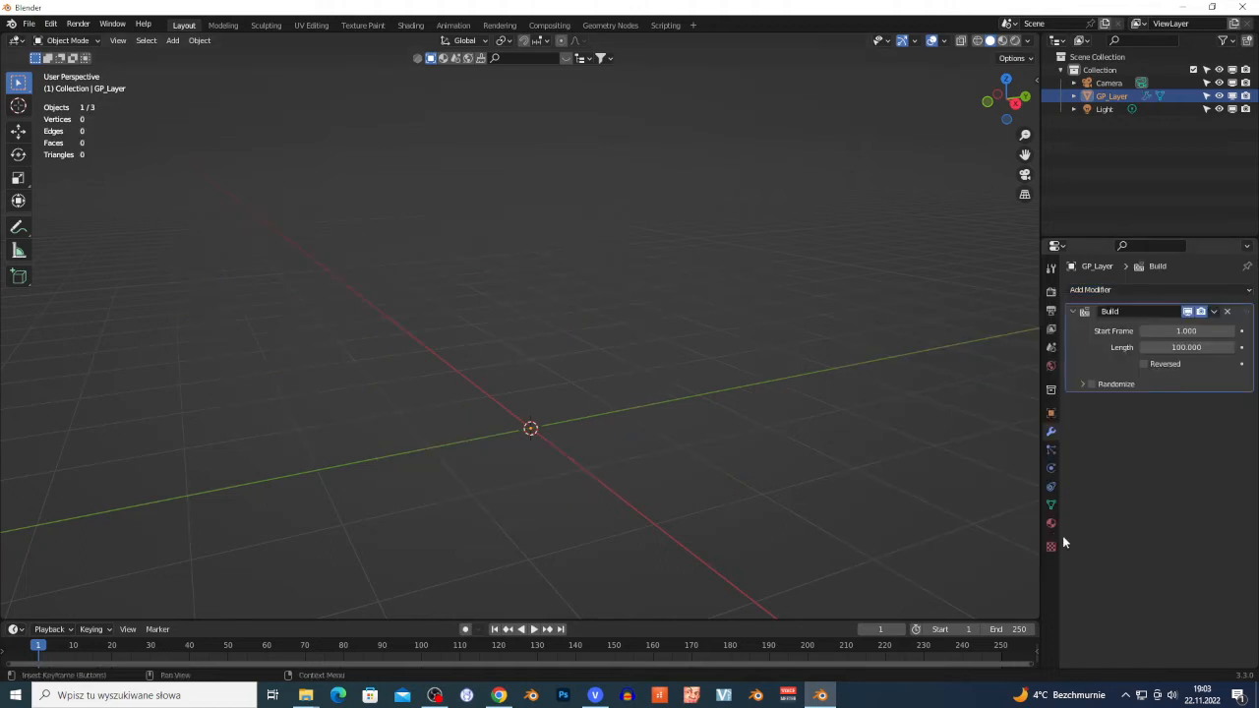
pyautogui.press('space')
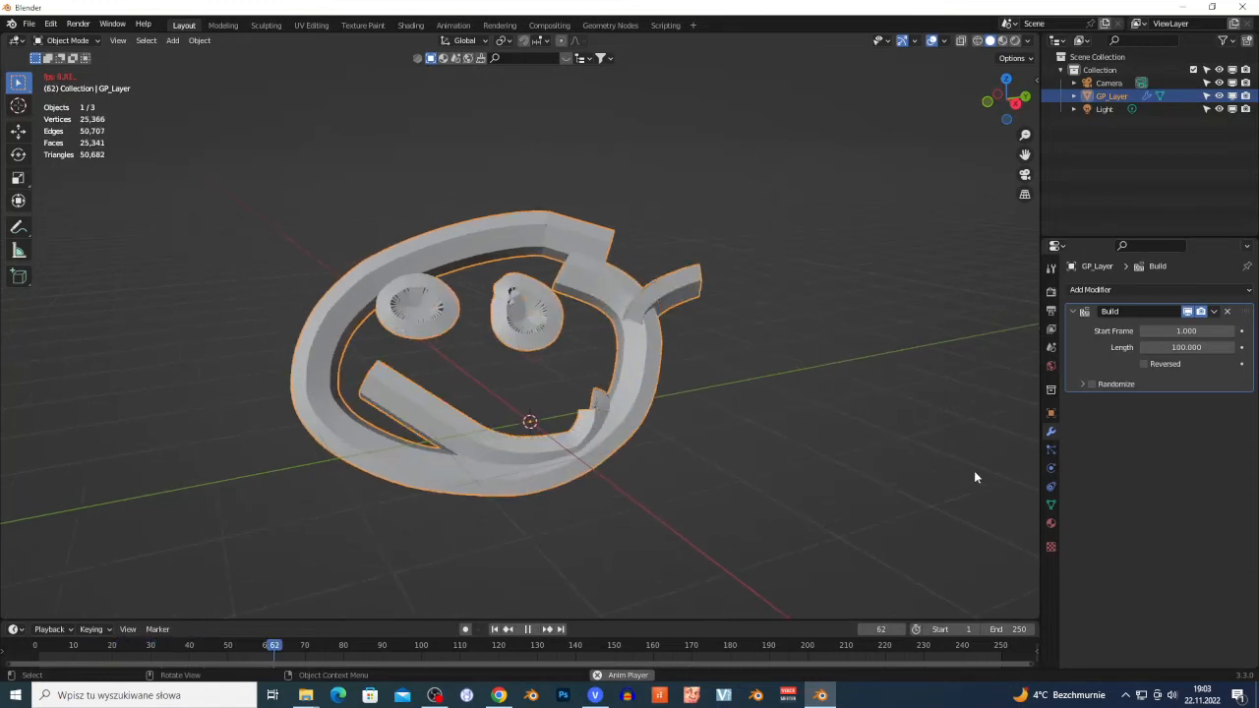
pyautogui.press('space')
# Create a new material for the face mesh and set its emission colour to a light violet-blue
pyautogui.click(1050, 523)
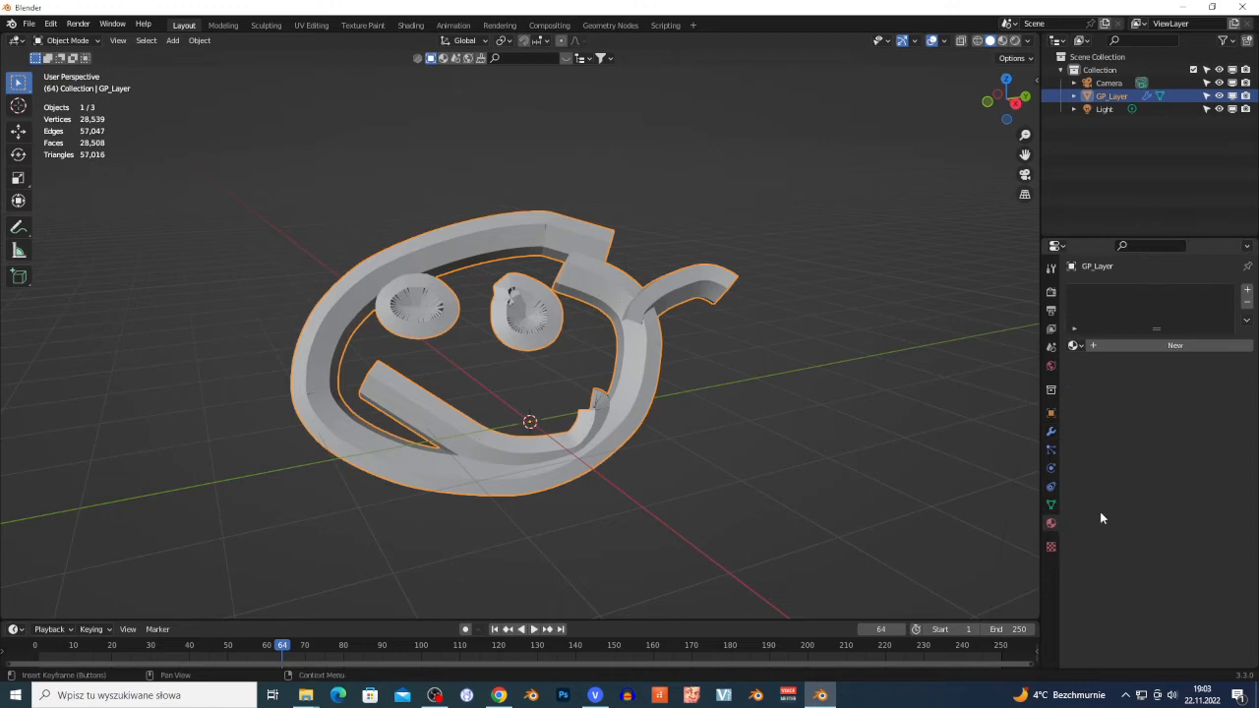
pyautogui.click(1146, 346)
pyautogui.scroll(-10, 1169, 557)
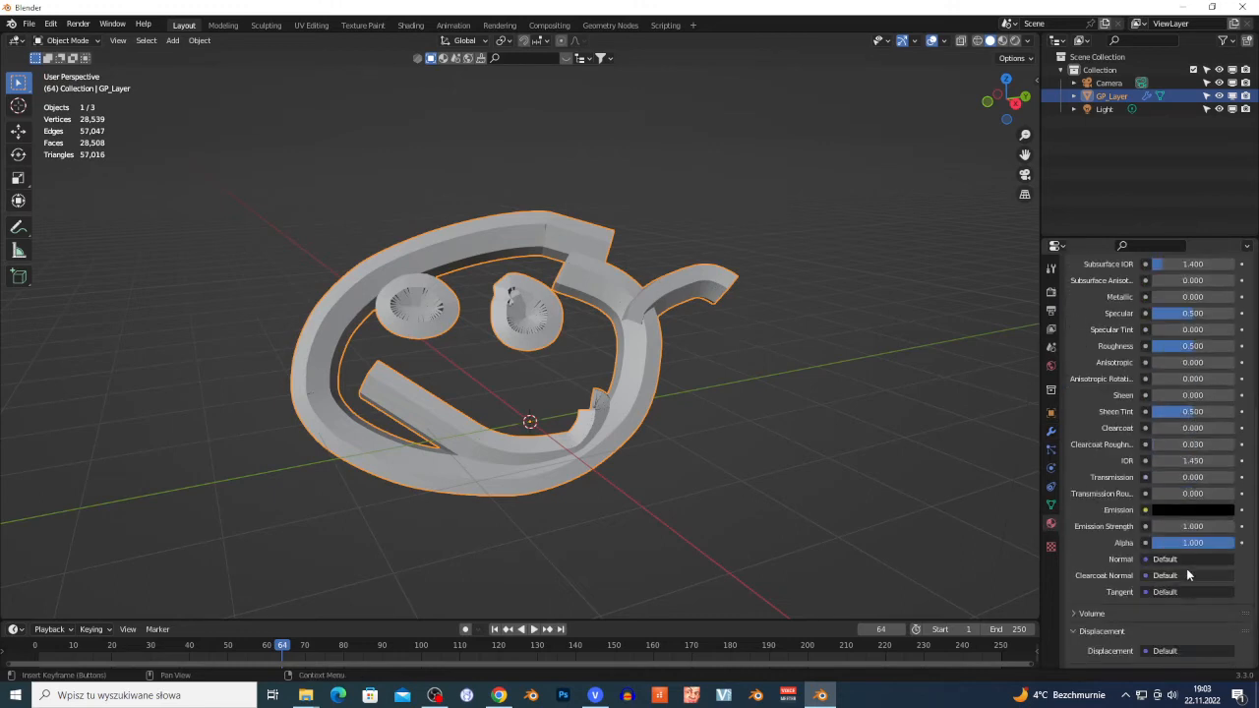
pyautogui.click(1176, 511)
pyautogui.click(1226, 330)
pyautogui.moveTo(1229, 320); pyautogui.dragTo(1228, 316)
pyautogui.moveTo(1184, 362); pyautogui.dragTo(1193, 355)
# Switch the viewport to rendered shading and play the build animation until the face is complete
pyautogui.press('space')
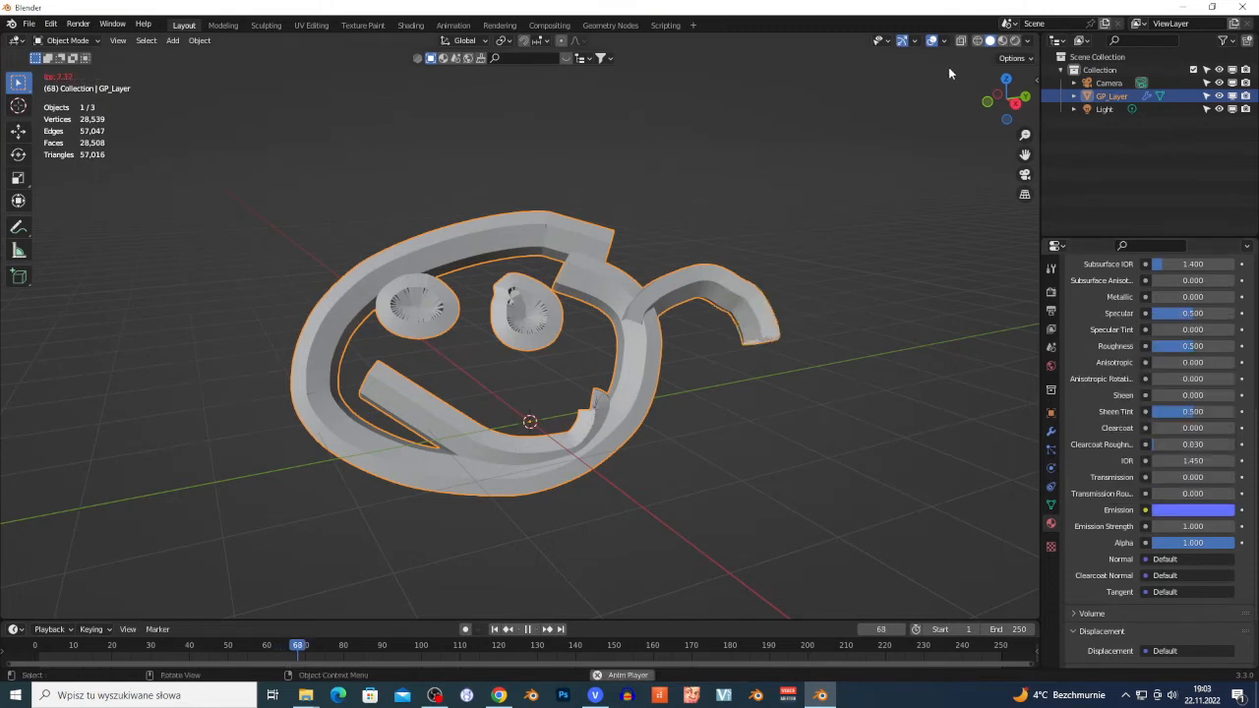
pyautogui.press('space')
pyautogui.click(1016, 41)
pyautogui.press('space')
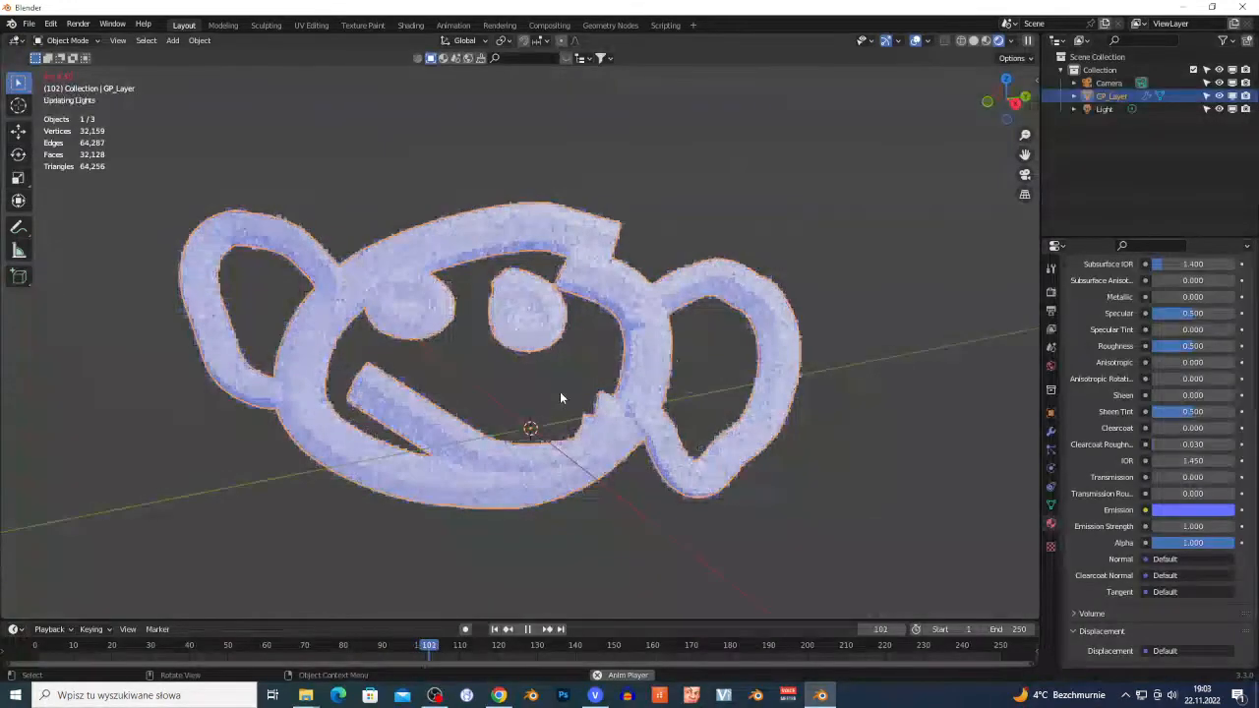
pyautogui.press('space')
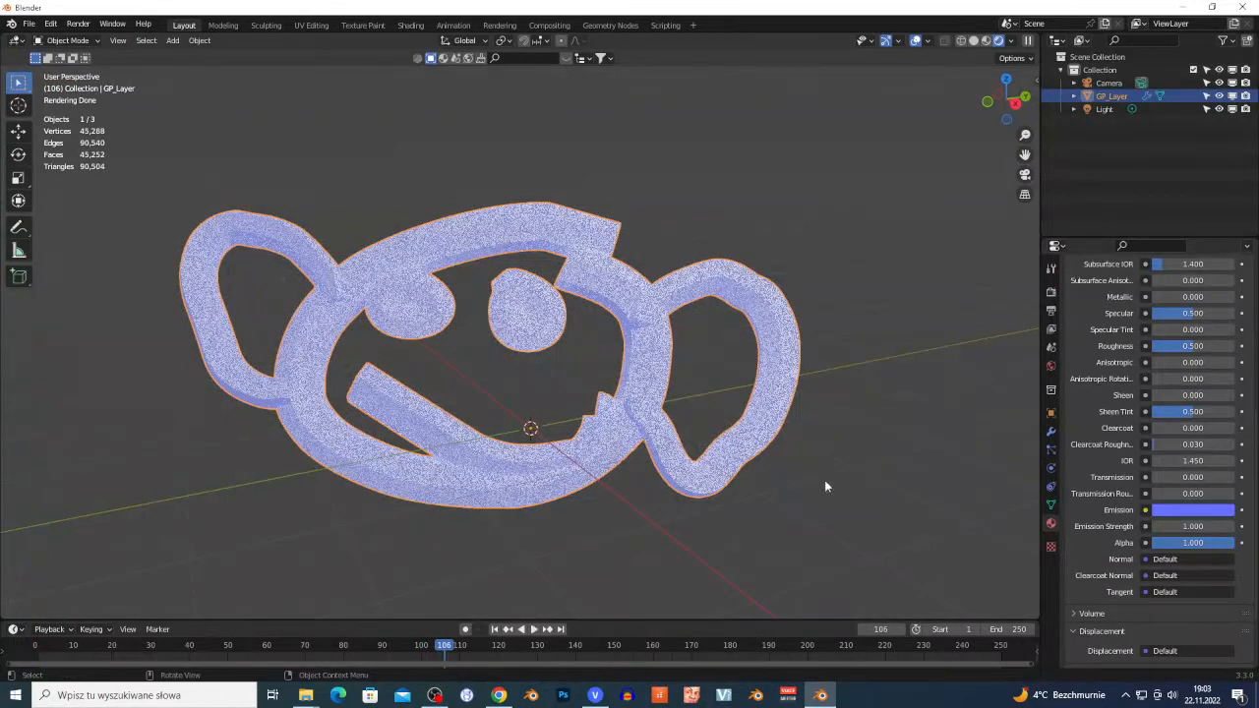
# Delete the face mesh and return the viewport to solid shading
pyautogui.press('x')
pyautogui.click(658, 420)
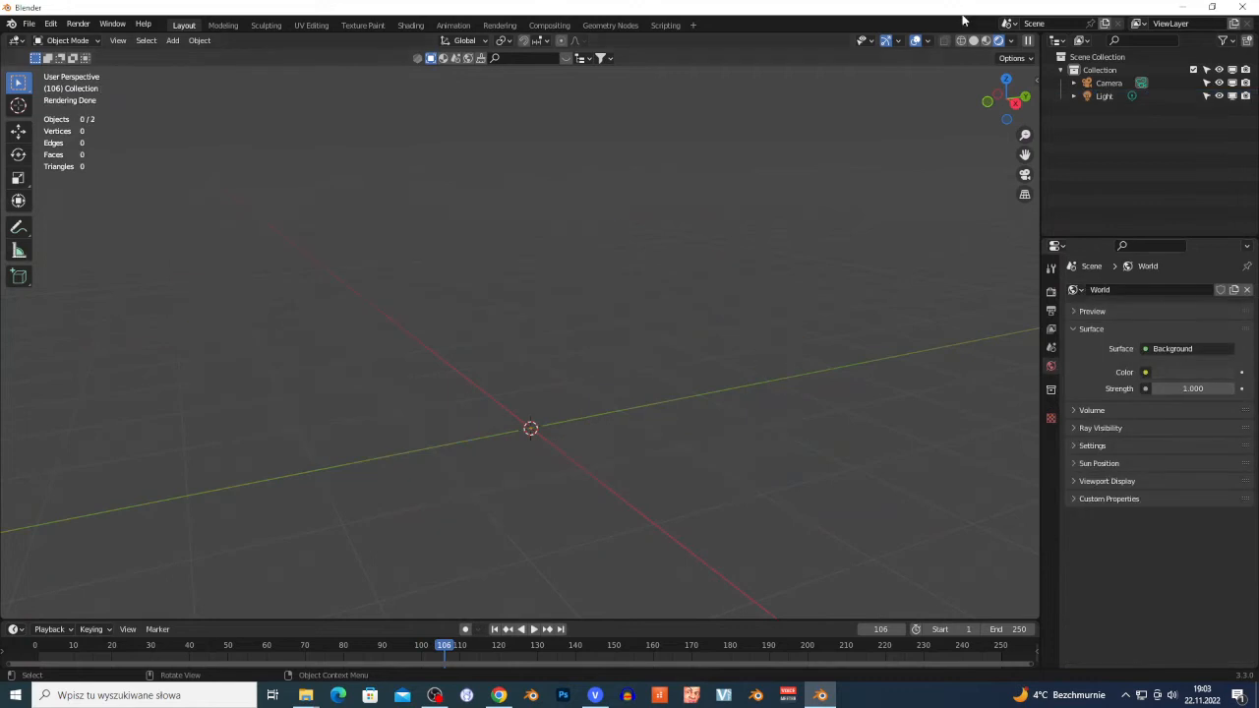
pyautogui.click(972, 40)
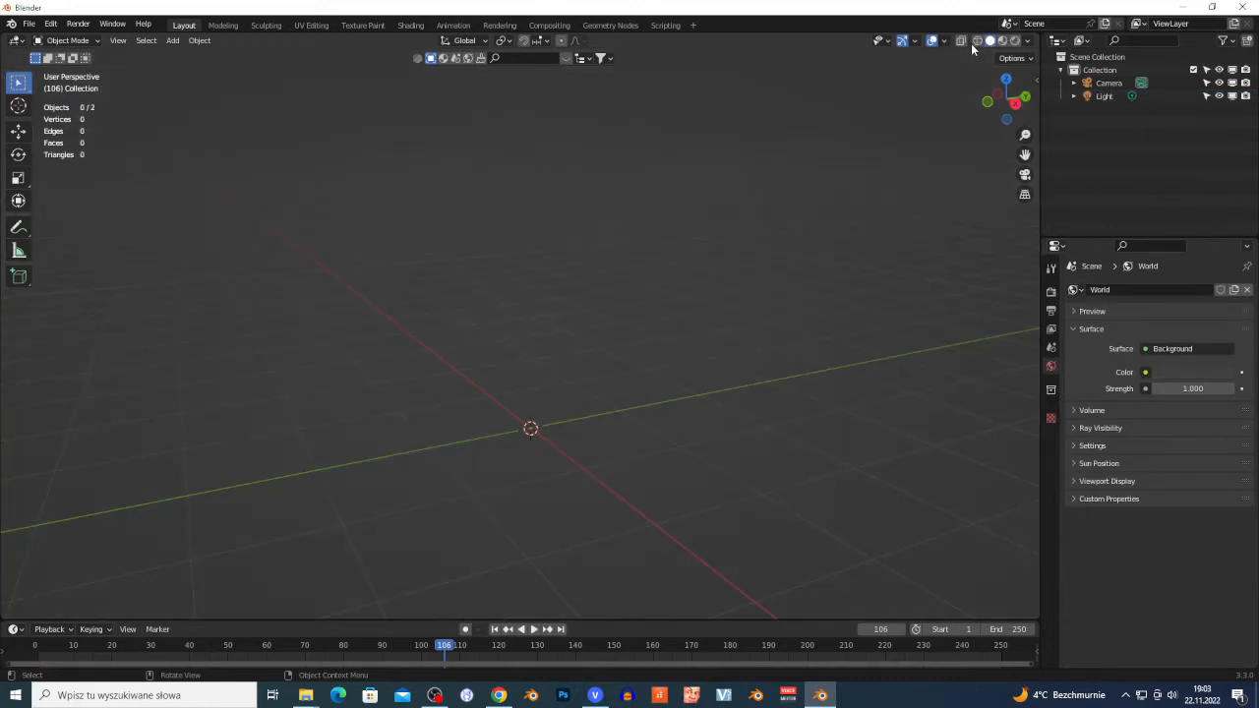
# Start a new file without saving the current one and delete the default cube
pyautogui.click(29, 24)
pyautogui.moveTo(40, 38)
pyautogui.click(187, 37)
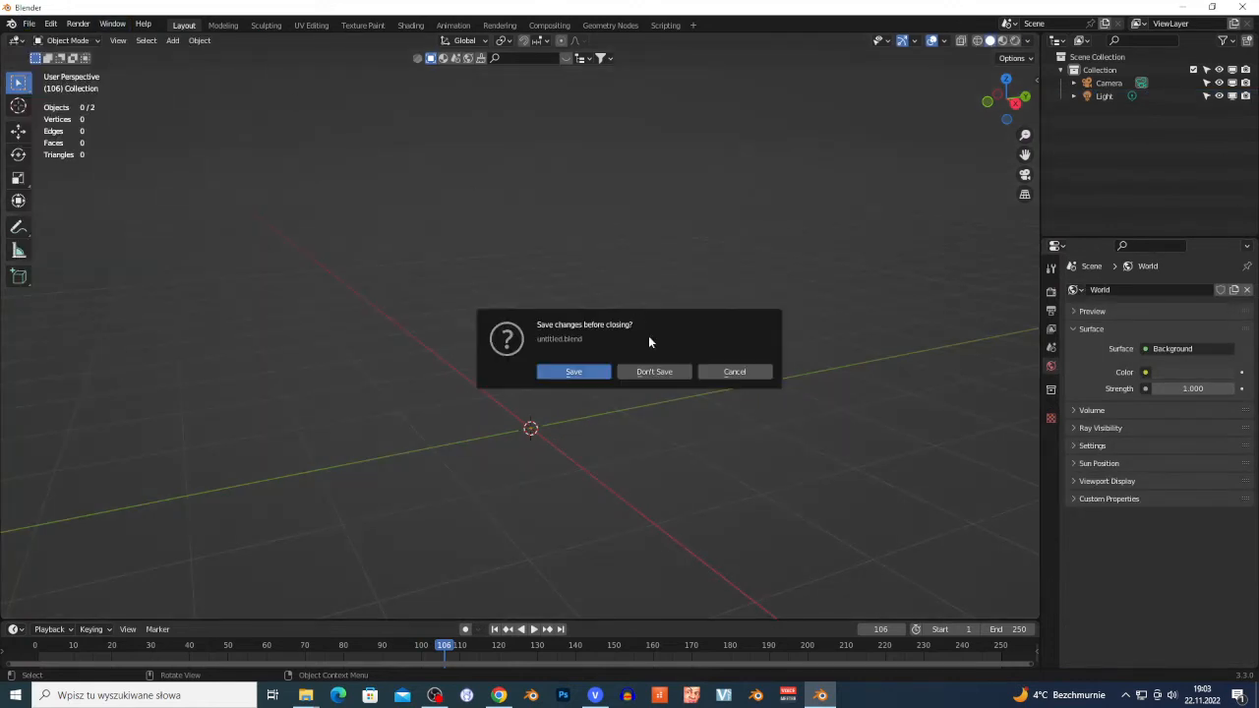
pyautogui.click(673, 377)
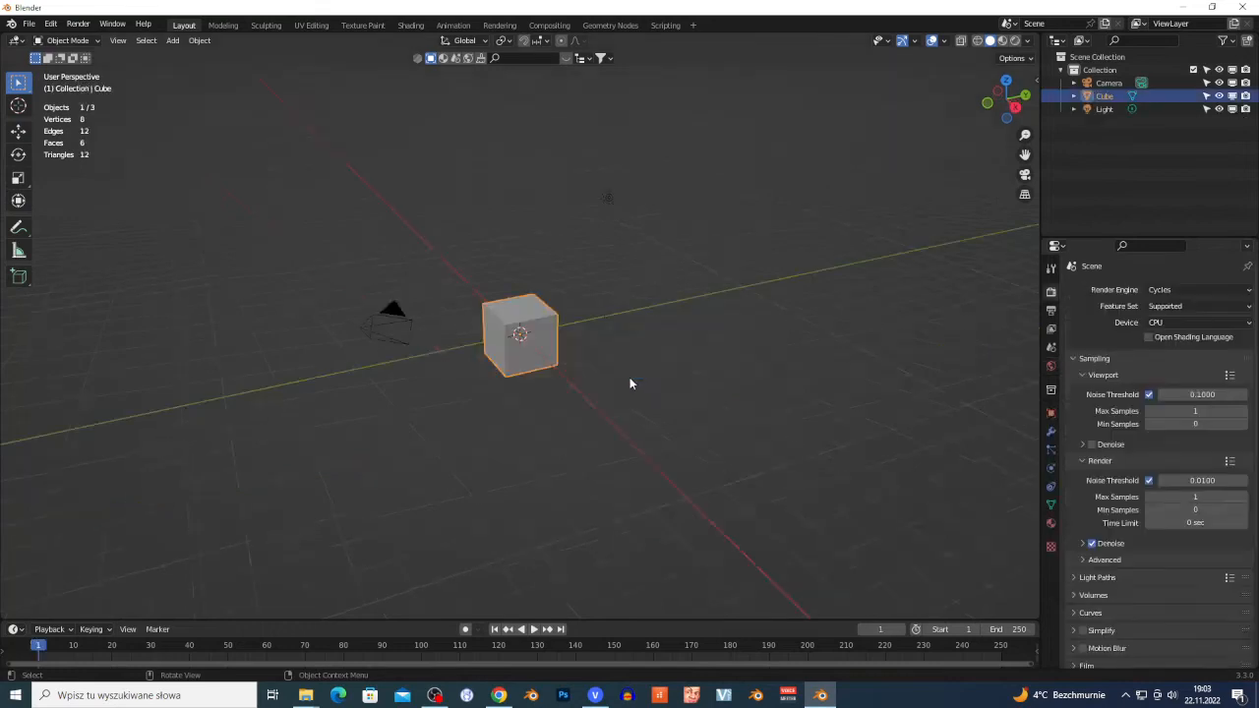
pyautogui.press('x')
pyautogui.click(524, 340)
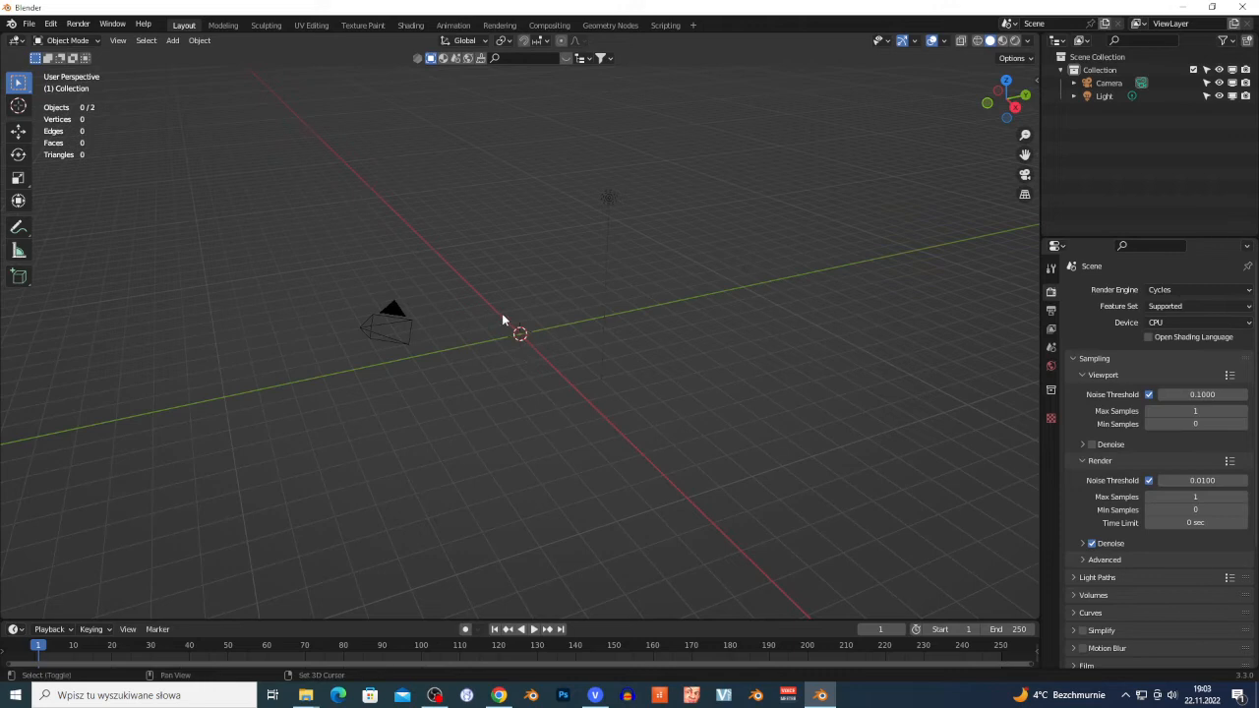
# Add a blank grease pencil object and switch it to Draw Mode
pyautogui.hotkey('shift', 'a')
pyautogui.moveTo(470, 316)
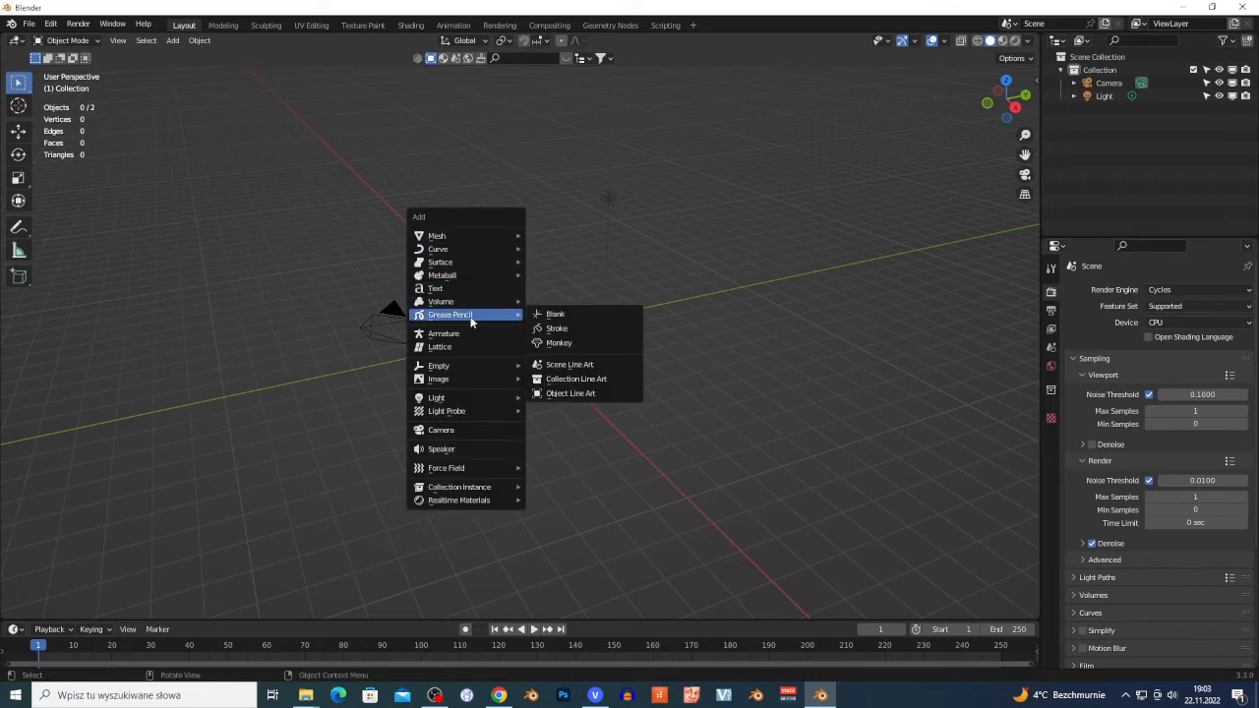
pyautogui.click(592, 315)
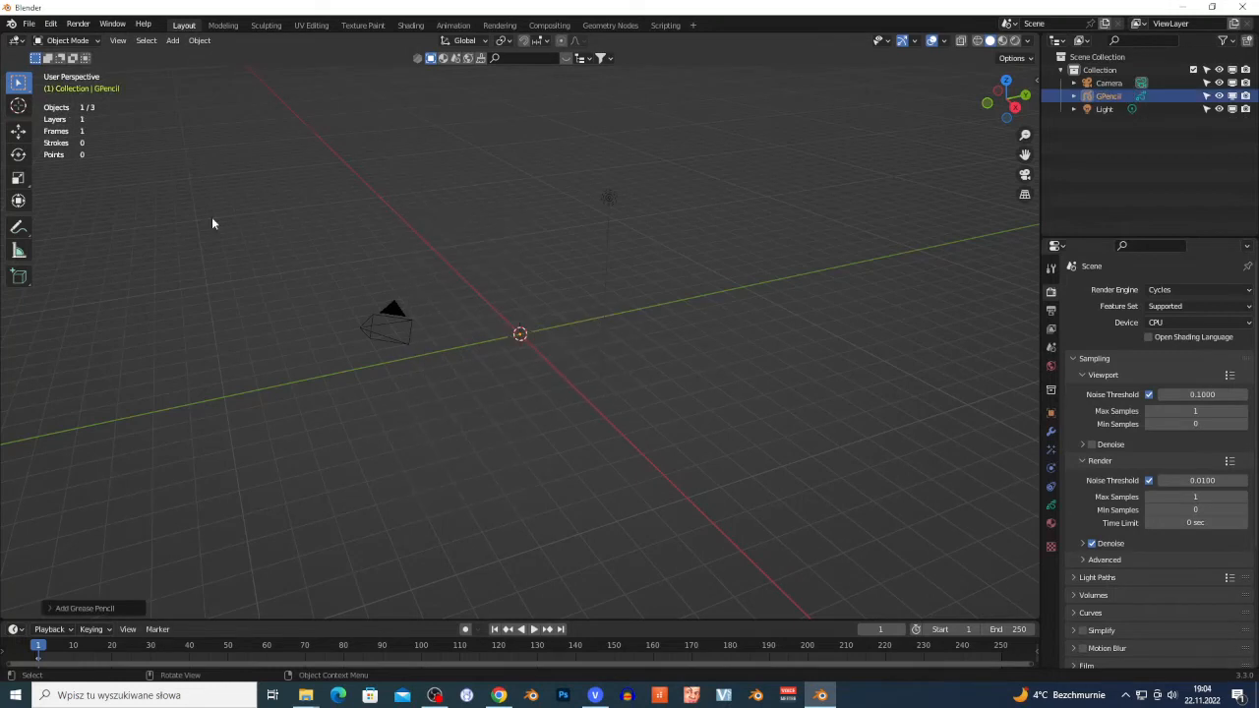
pyautogui.click(70, 42)
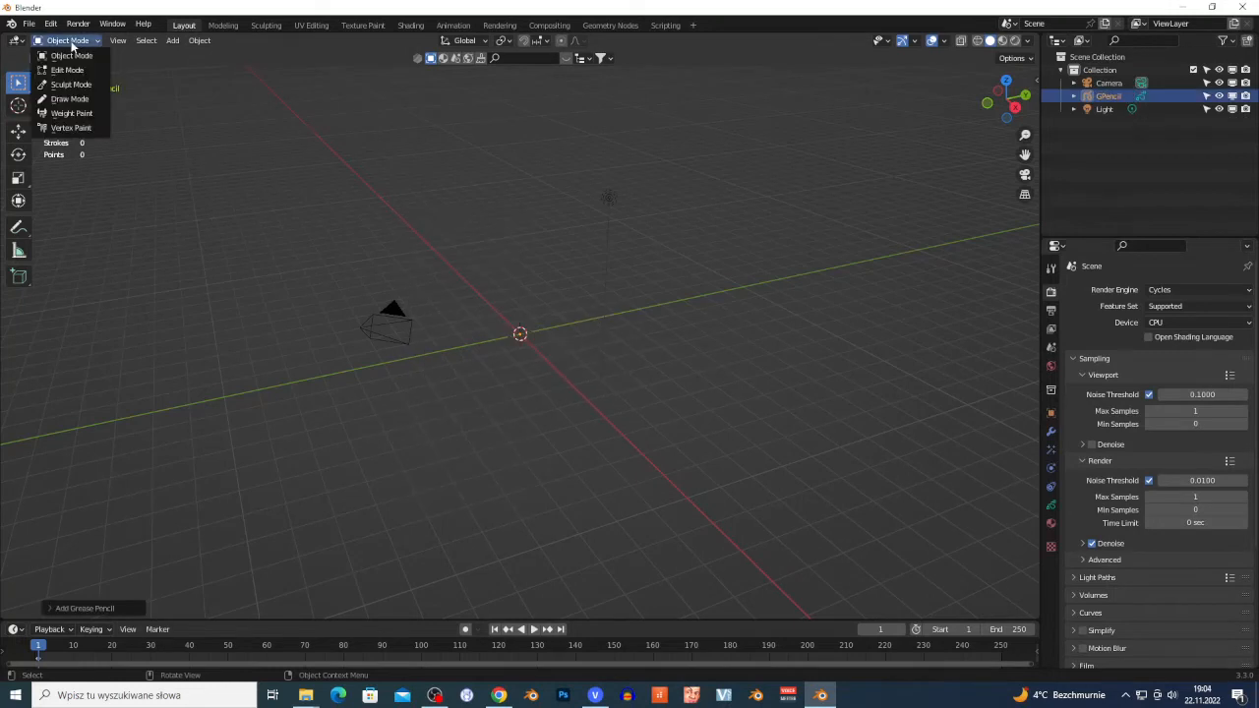
pyautogui.click(71, 100)
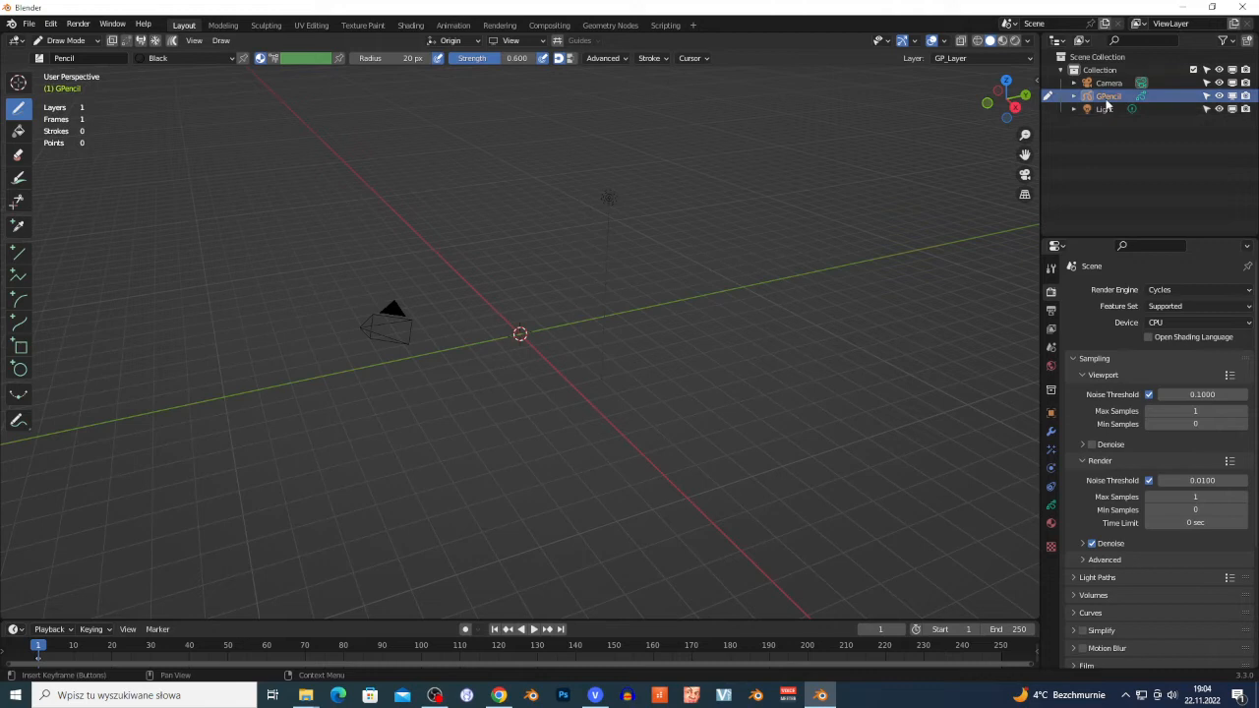
# Set the Pencil brush strength to 1.000 and its radius to 131 px
pyautogui.scroll(4, 598, 357)
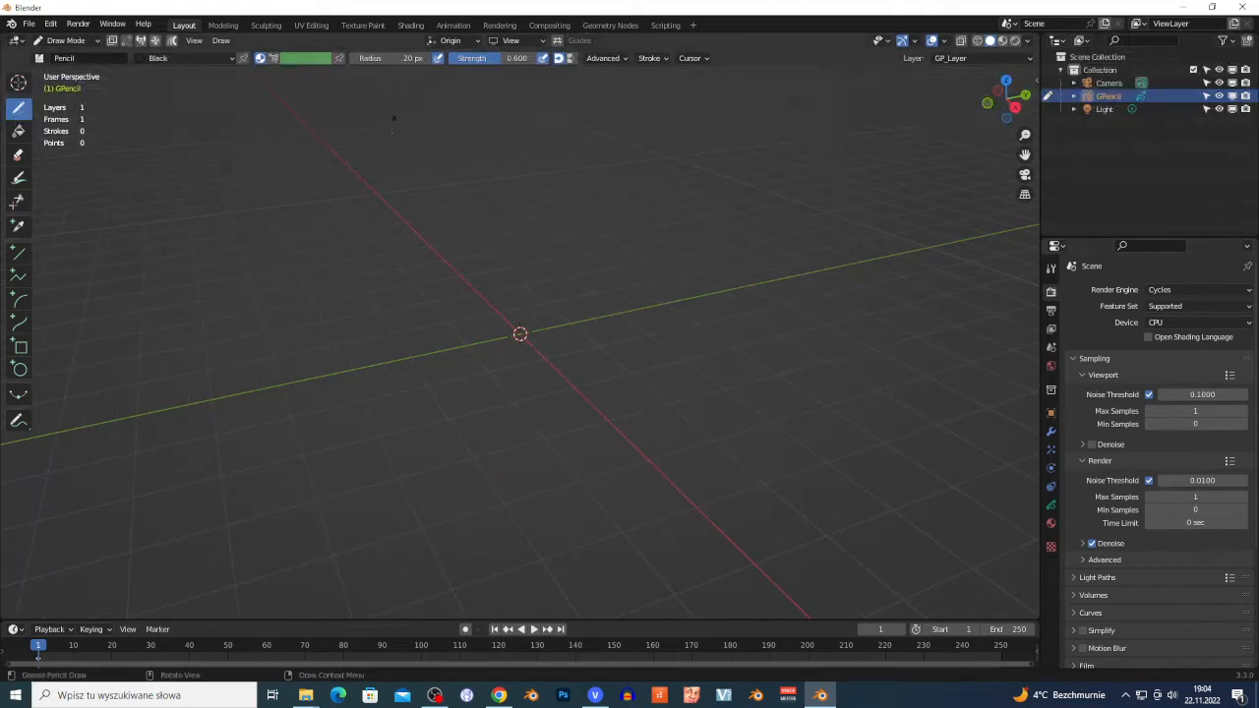
pyautogui.moveTo(516, 58); pyautogui.dragTo(513, 72)
pyautogui.click(391, 58)
pyautogui.write('131')
pyautogui.press('Return')
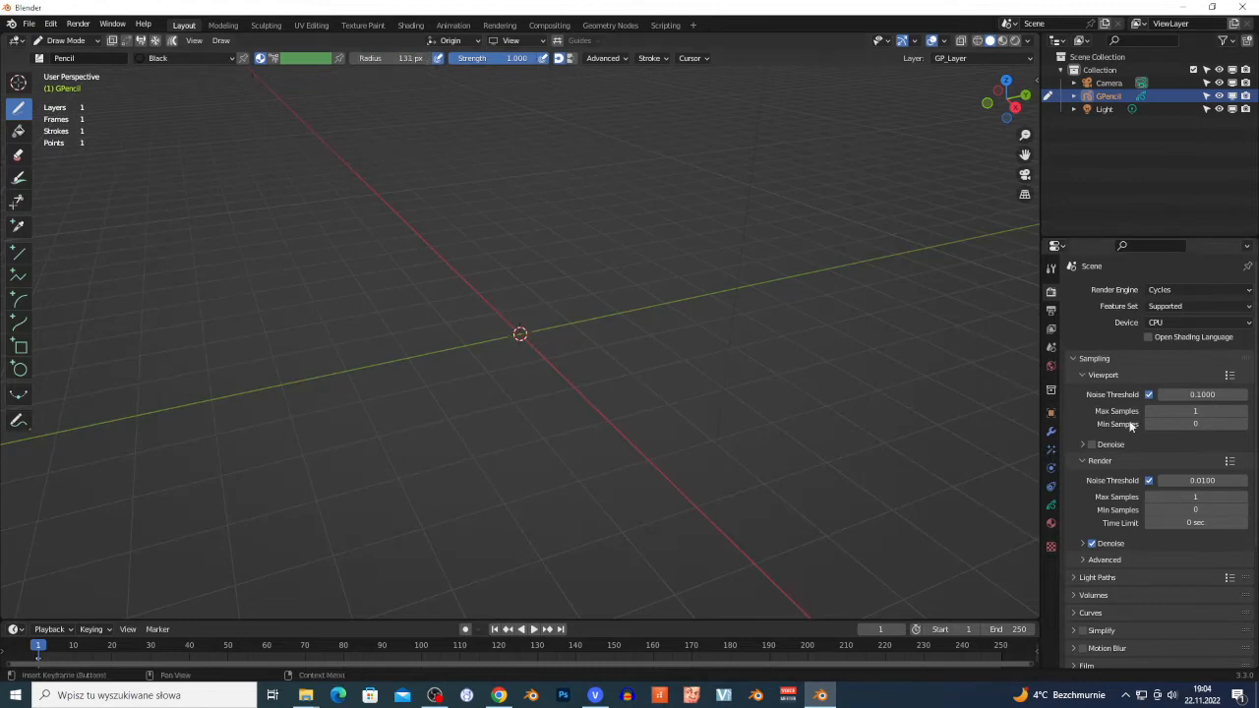
# Draw a closed oval around the origin and, on a new grease pencil layer, a three-petal outline beside it
pyautogui.click(1050, 505)
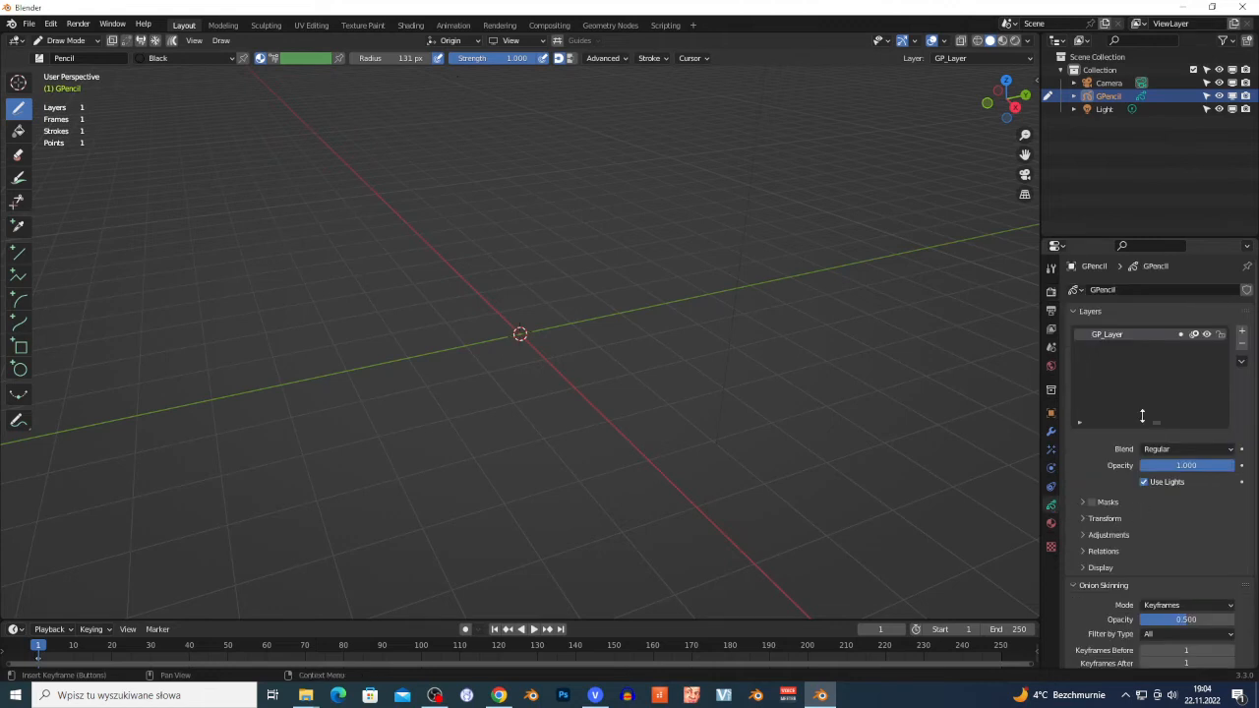
pyautogui.scroll(-3, 1169, 360)
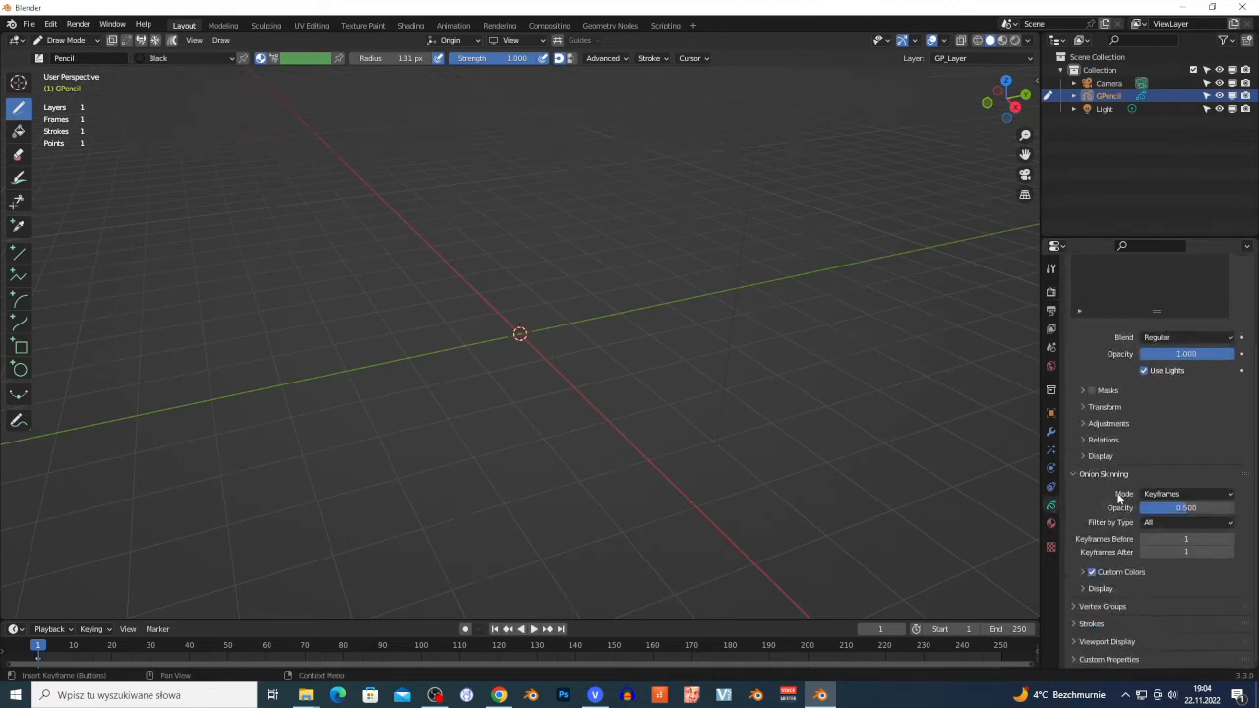
pyautogui.scroll(3, 1125, 456)
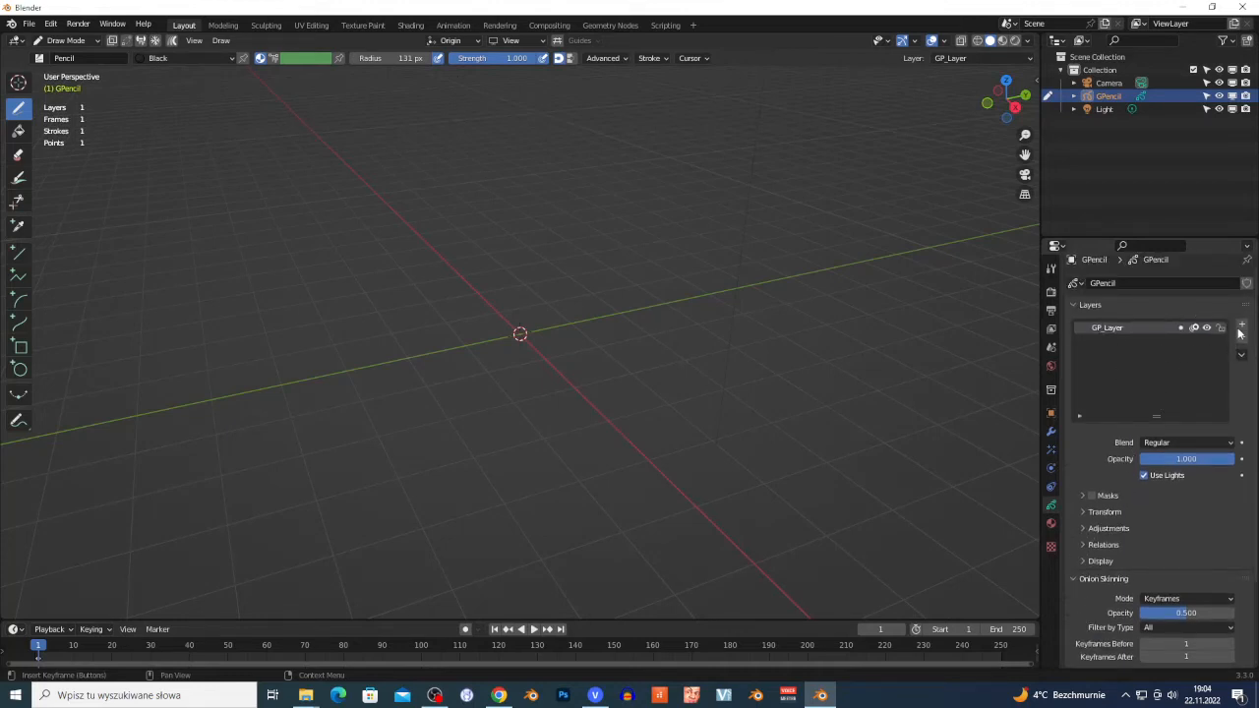
pyautogui.moveTo(635, 341)
pyautogui.mouseDown()
pyautogui.moveTo(427, 263)
pyautogui.moveTo(624, 422)
pyautogui.moveTo(604, 302)
pyautogui.mouseUp()
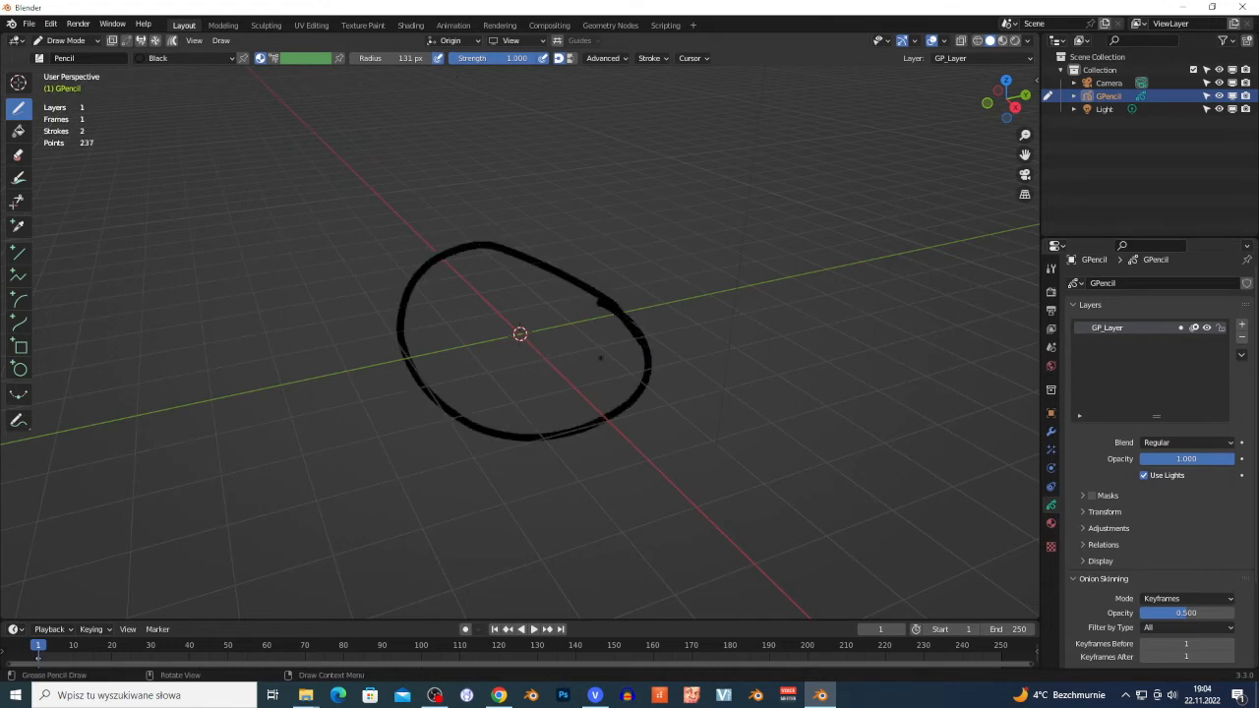
pyautogui.click(1241, 325)
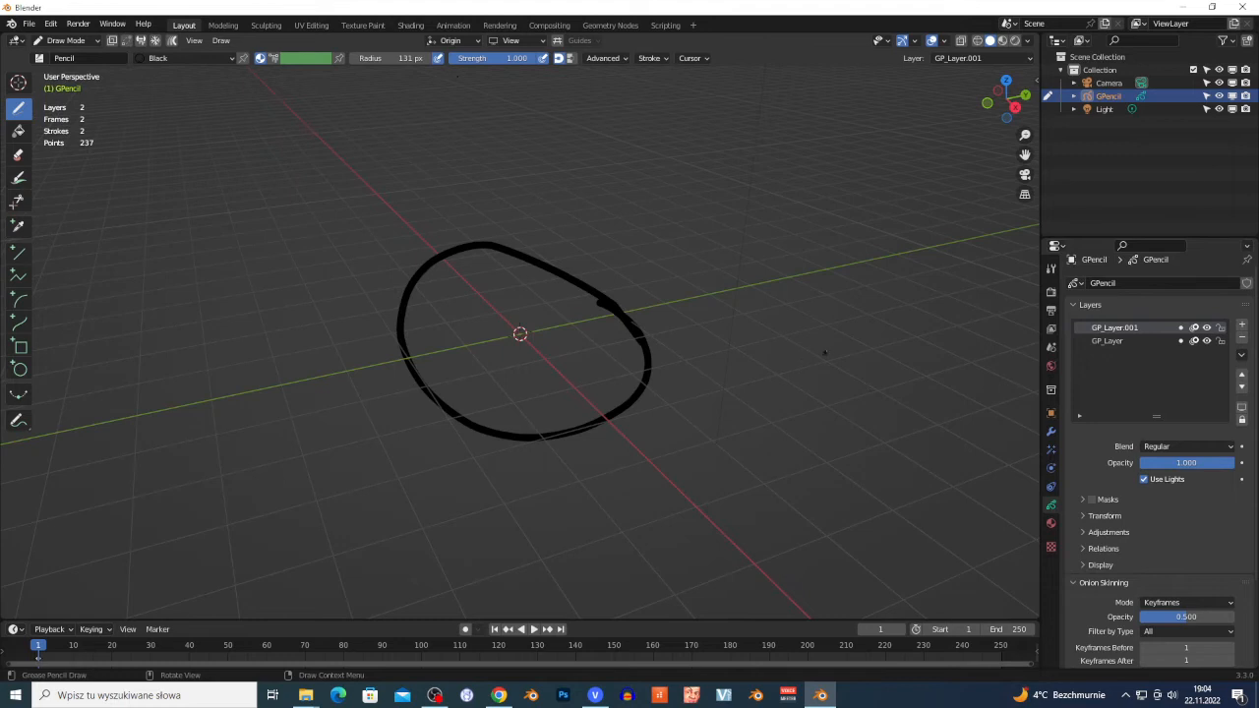
pyautogui.moveTo(712, 286)
pyautogui.mouseDown()
pyautogui.moveTo(814, 366)
pyautogui.moveTo(779, 367)
pyautogui.moveTo(711, 286)
pyautogui.moveTo(723, 200)
pyautogui.moveTo(782, 258)
pyautogui.moveTo(875, 212)
pyautogui.moveTo(869, 300)
pyautogui.moveTo(833, 305)
pyautogui.mouseUp()
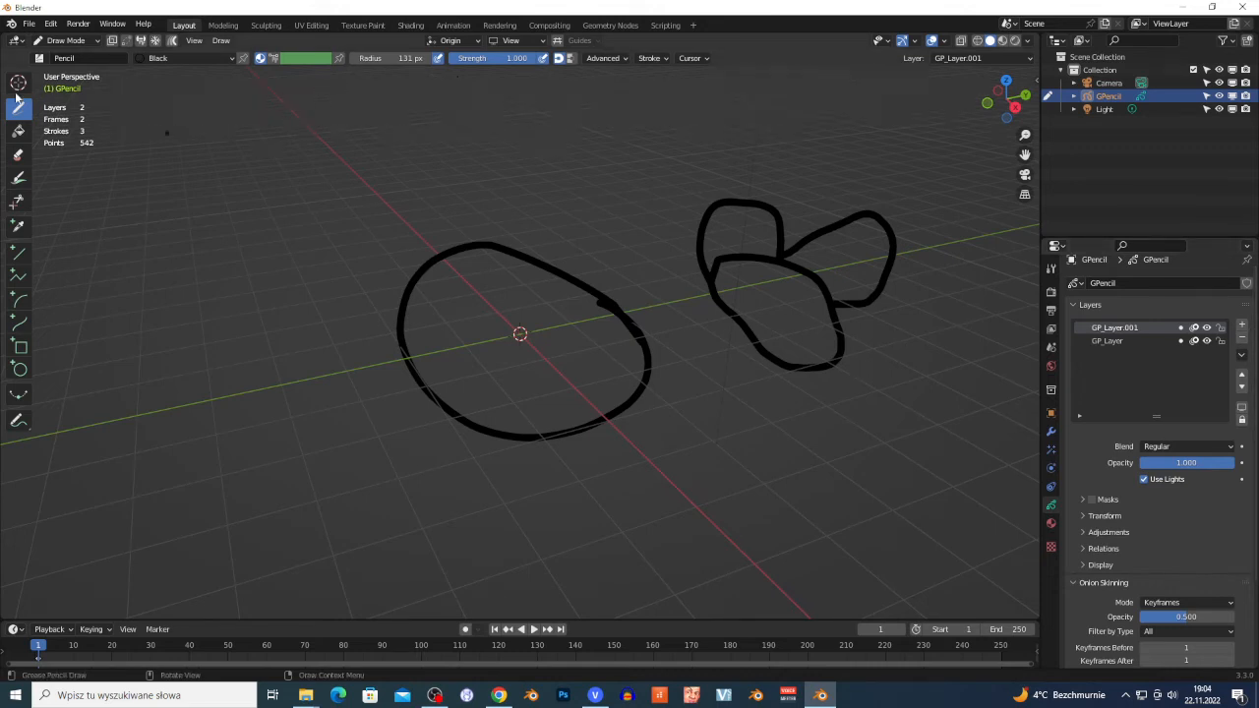
# Switch to Object Mode and convert the active layer of the grease pencil drawing to a curve
pyautogui.click(61, 40)
pyautogui.click(71, 55)
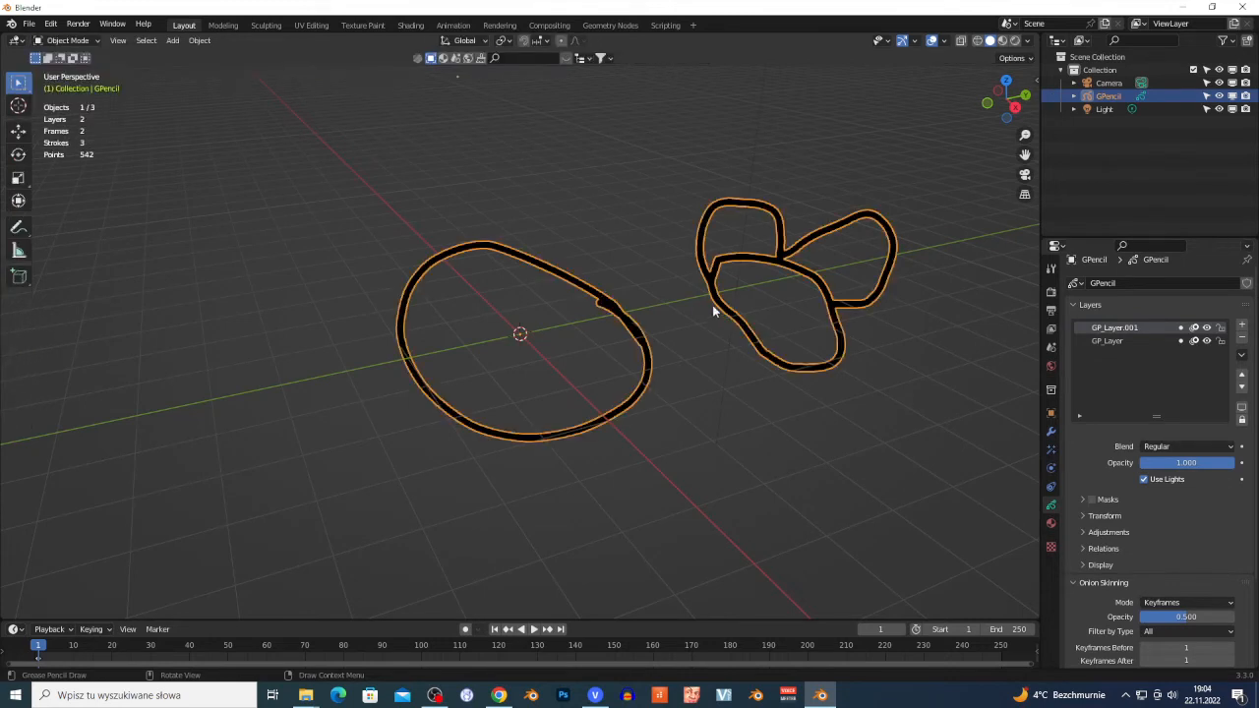
pyautogui.click(635, 267)
pyautogui.click(727, 307)
pyautogui.rightClick(727, 306)
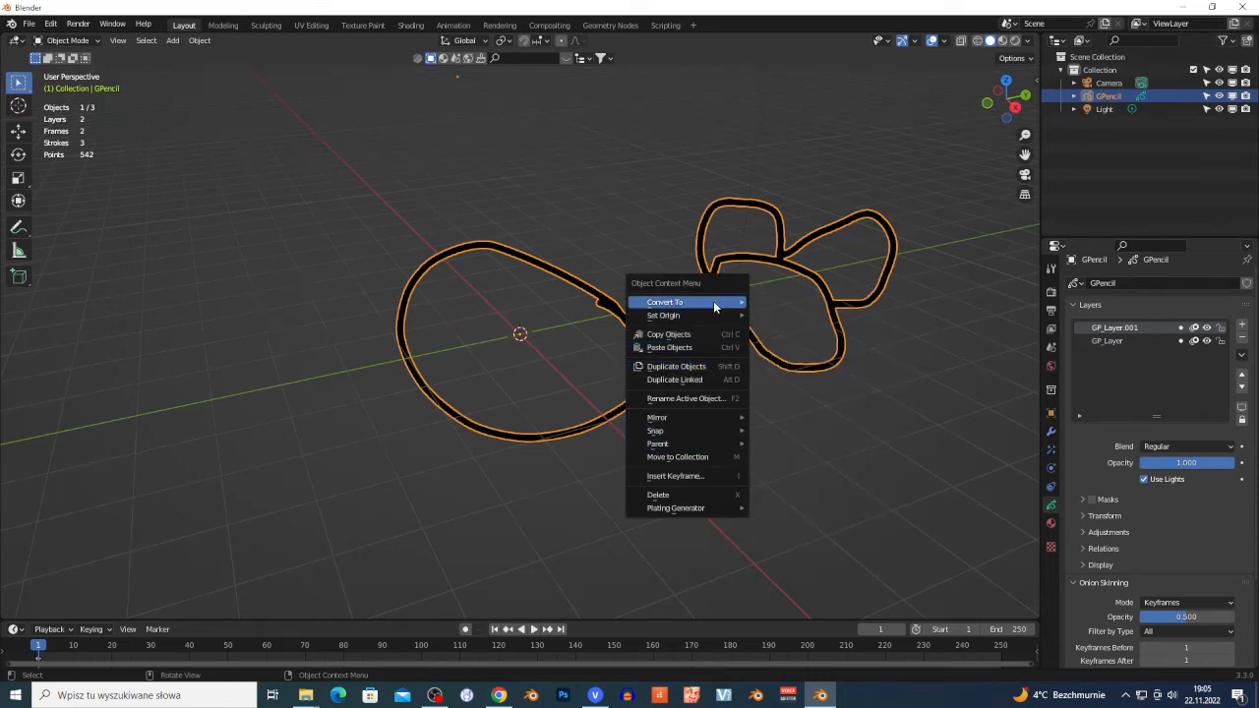
pyautogui.moveTo(720, 306)
pyautogui.click(795, 307)
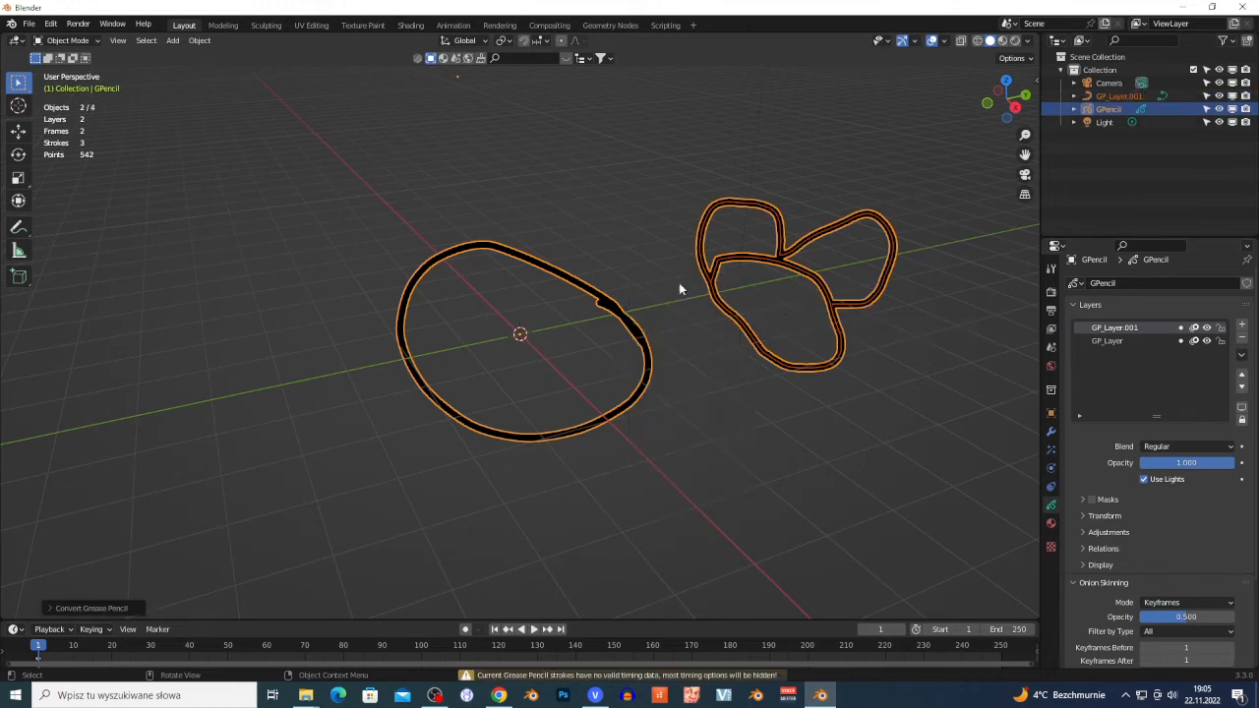
pyautogui.click(741, 328)
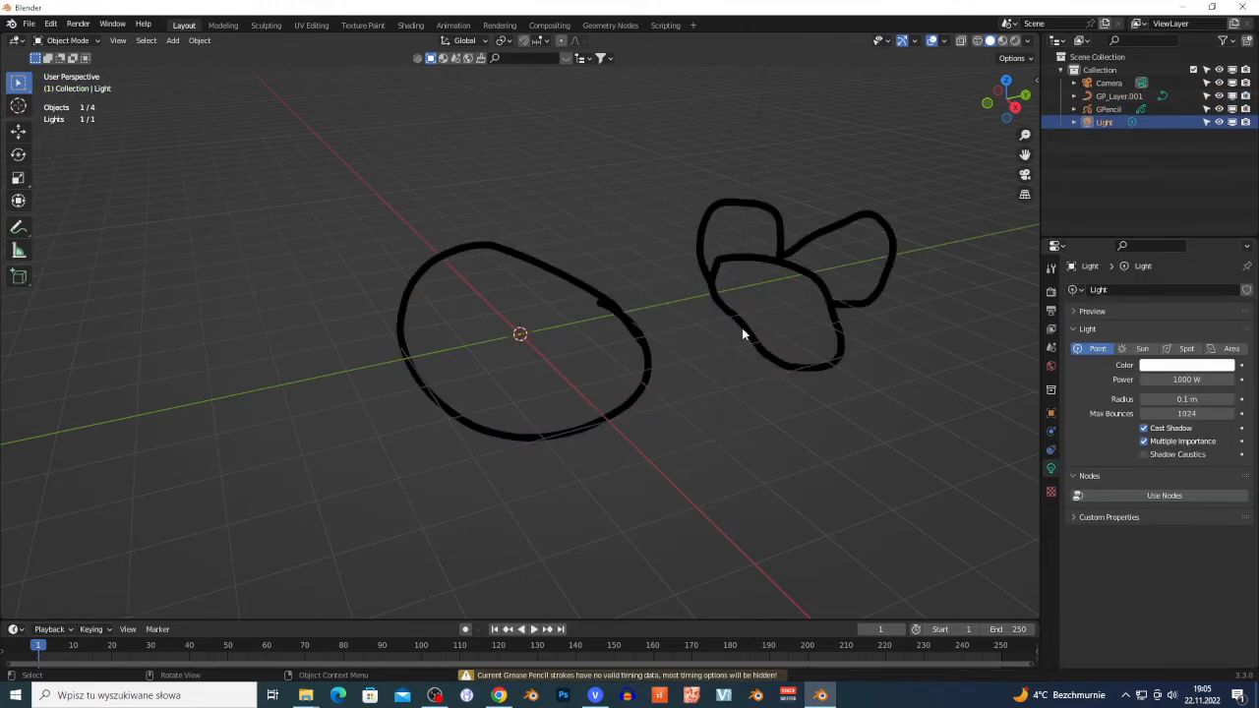
pyautogui.click(743, 328)
pyautogui.press('x')
pyautogui.click(742, 331)
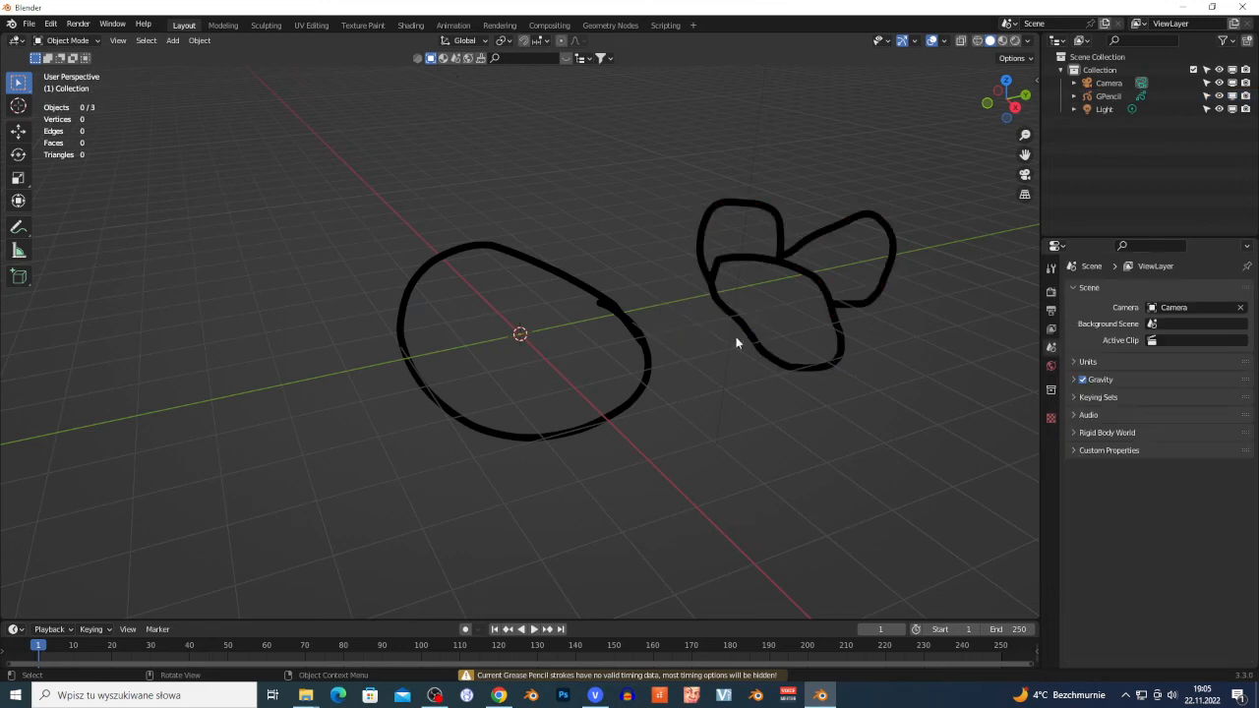
pyautogui.hotkey('ctrl', 'z')
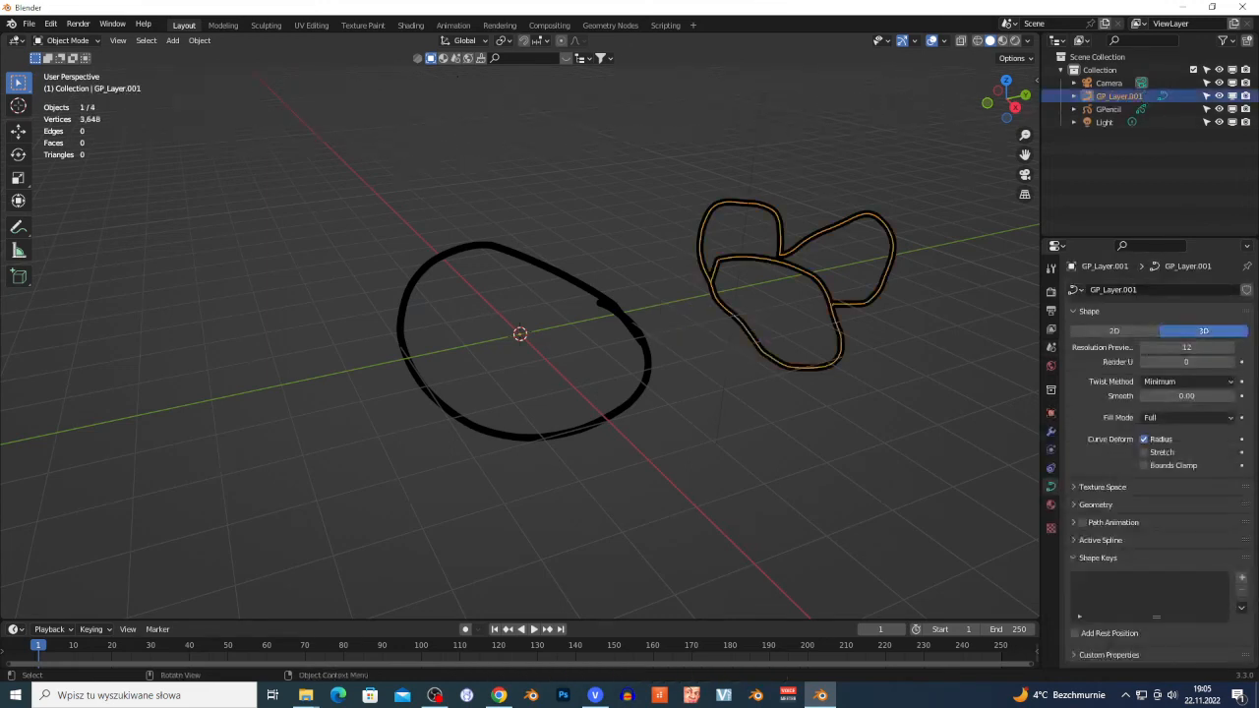
# Set the geometry extrusion of the three-petal curve to 0.03 m
pyautogui.click(1074, 503)
pyautogui.moveTo(1186, 539)
pyautogui.mouseDown()
pyautogui.moveTo(1219, 539)
pyautogui.moveTo(1193, 539)
pyautogui.mouseUp()
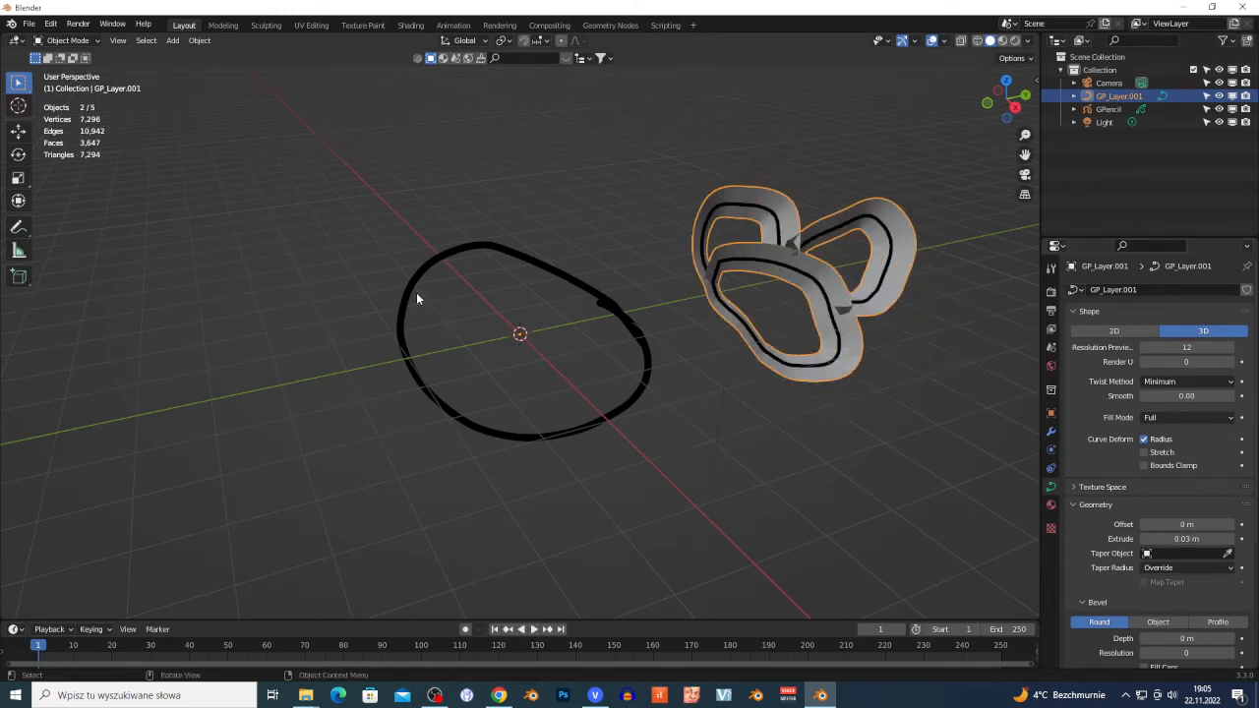
# Fly around the extruded three-petal shape and the flat oval to examine them from several sides
pyautogui.hotkey('shift', '`')
pyautogui.press('w')
pyautogui.press('s')
pyautogui.press('a')
pyautogui.press('d')
pyautogui.press('d')
pyautogui.press('w')
pyautogui.press('d')
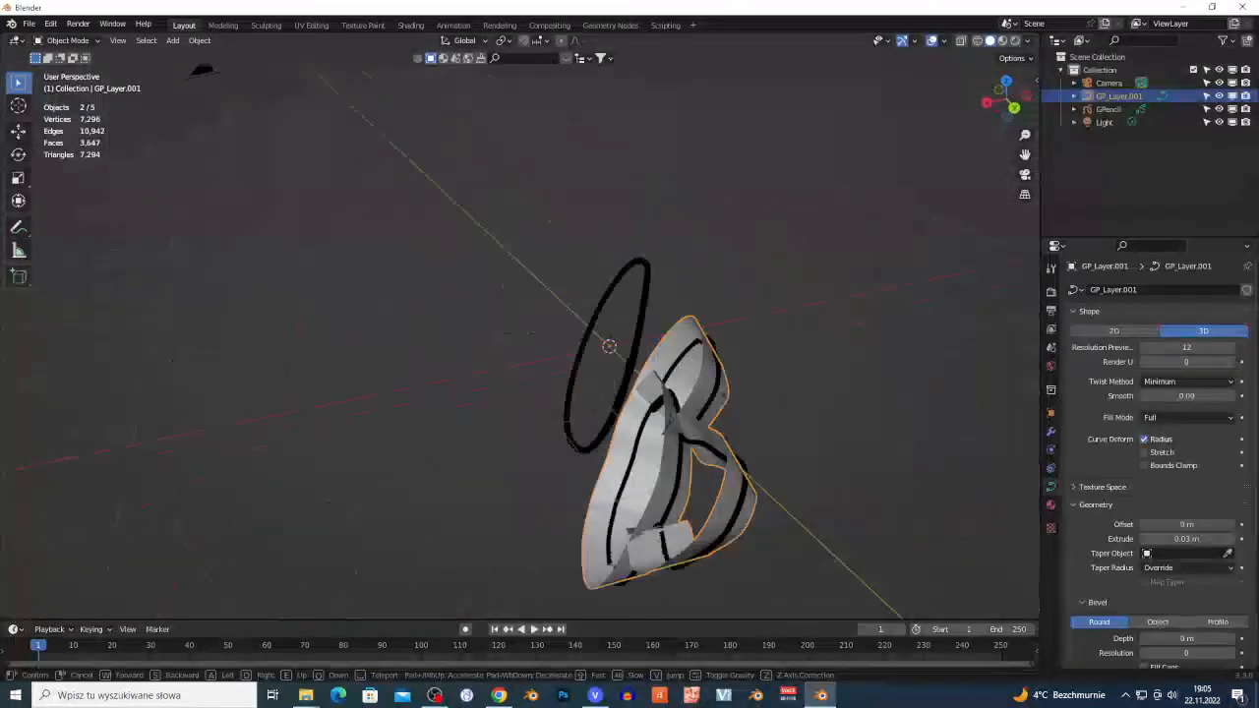
pyautogui.press('w')
pyautogui.press('s')
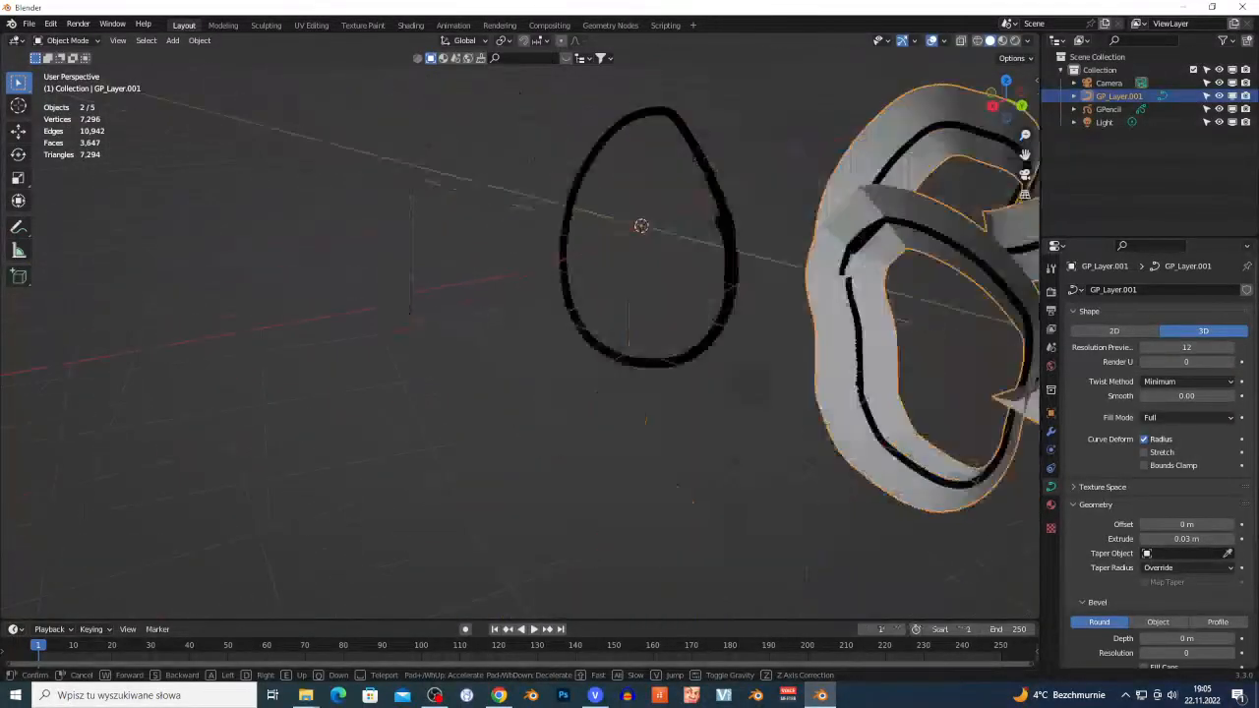
pyautogui.press('a')
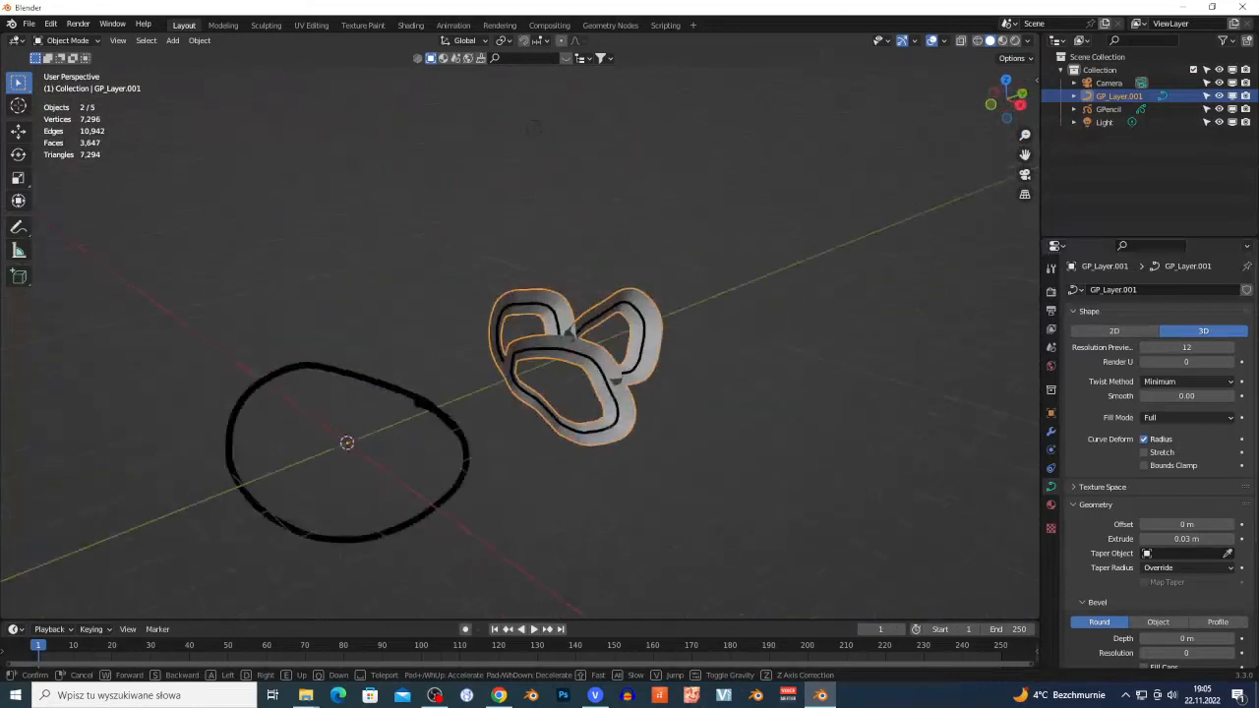
pyautogui.press('d')
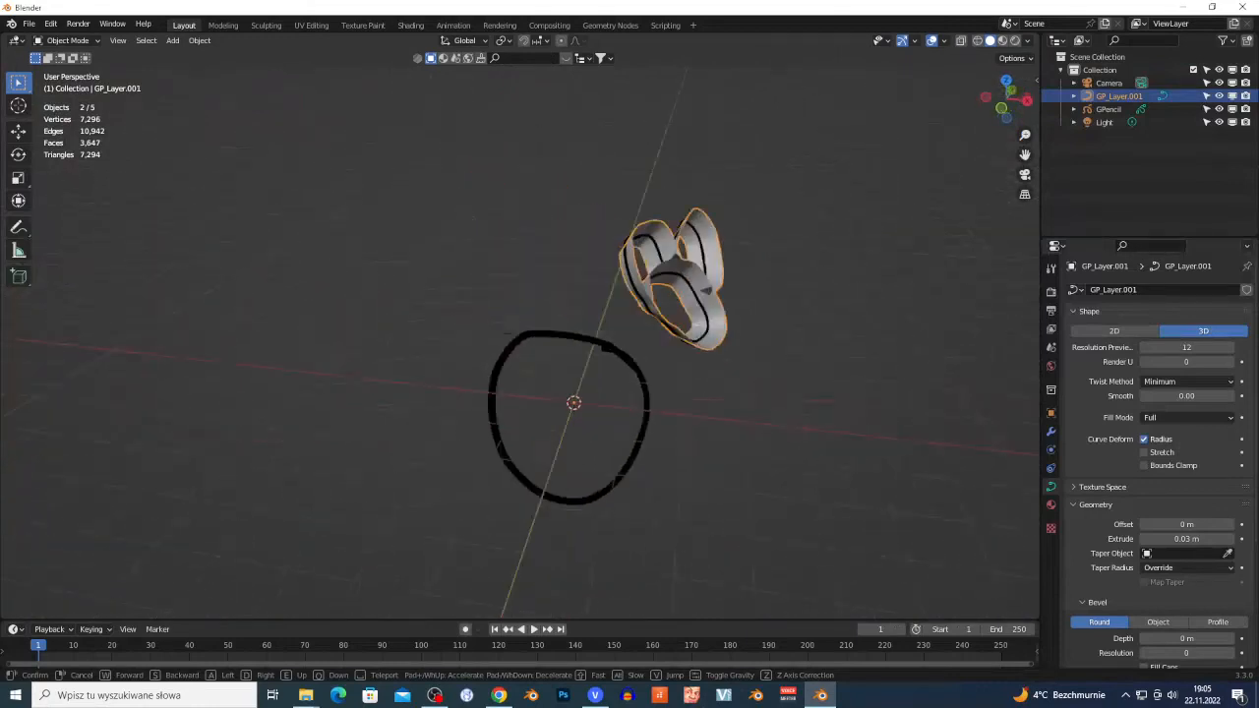
pyautogui.press('w')
pyautogui.press('d')
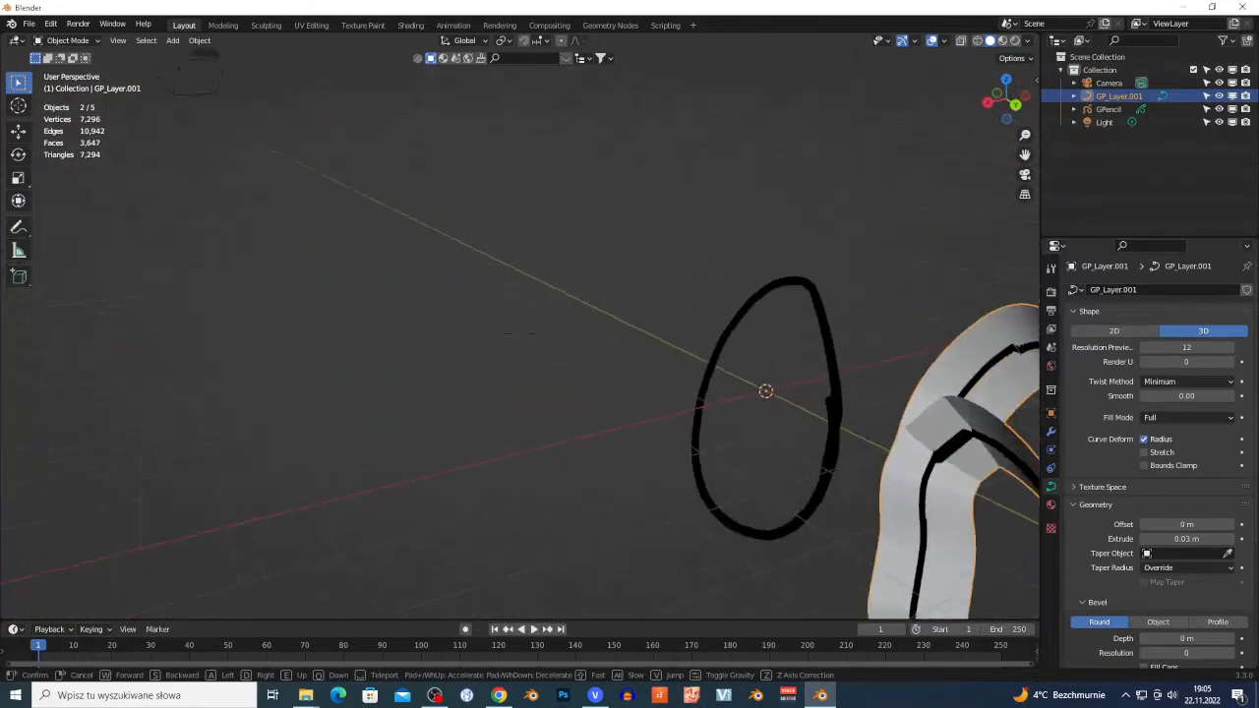
pyautogui.press('s')
pyautogui.click(777, 365)
# Delete the extruded three-petal shape and the remaining grease pencil drawing, leaving only the camera and light
pyautogui.press('x')
pyautogui.click(815, 436)
pyautogui.click(761, 415)
pyautogui.press('x')
pyautogui.click(757, 411)
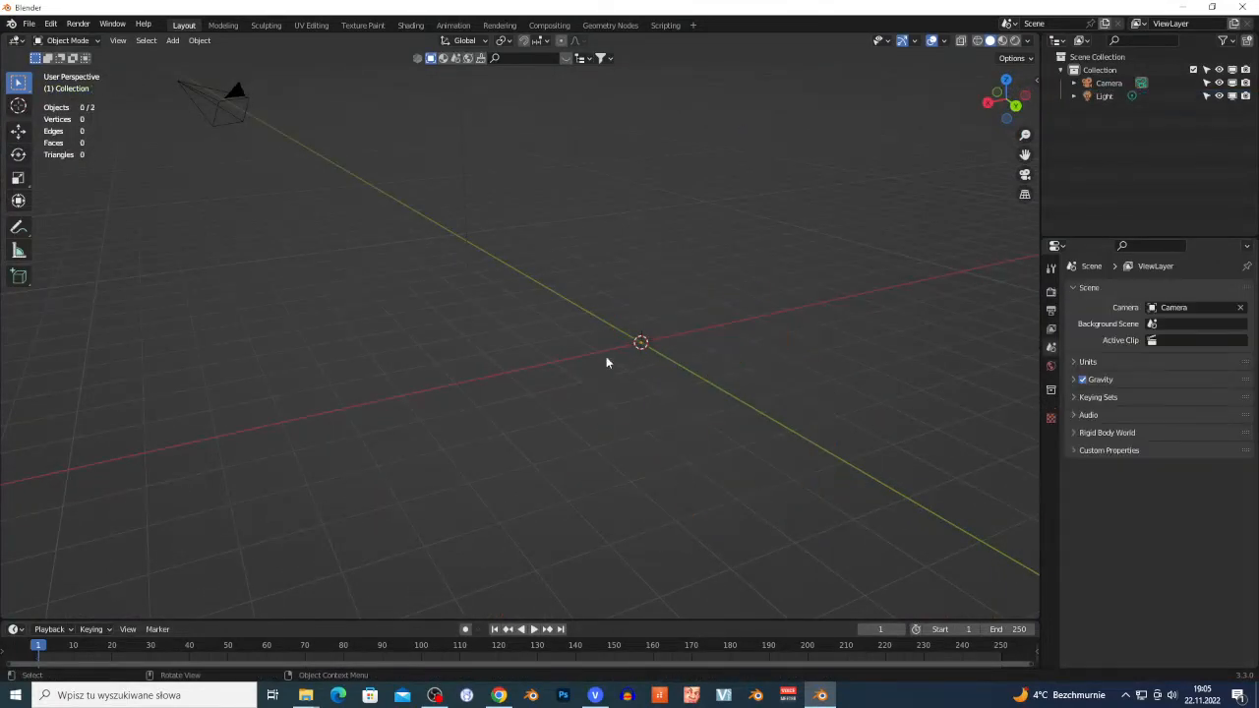
# Add a new blank grease pencil object and switch it to Draw Mode
pyautogui.hotkey('shift', 'a')
pyautogui.moveTo(526, 299)
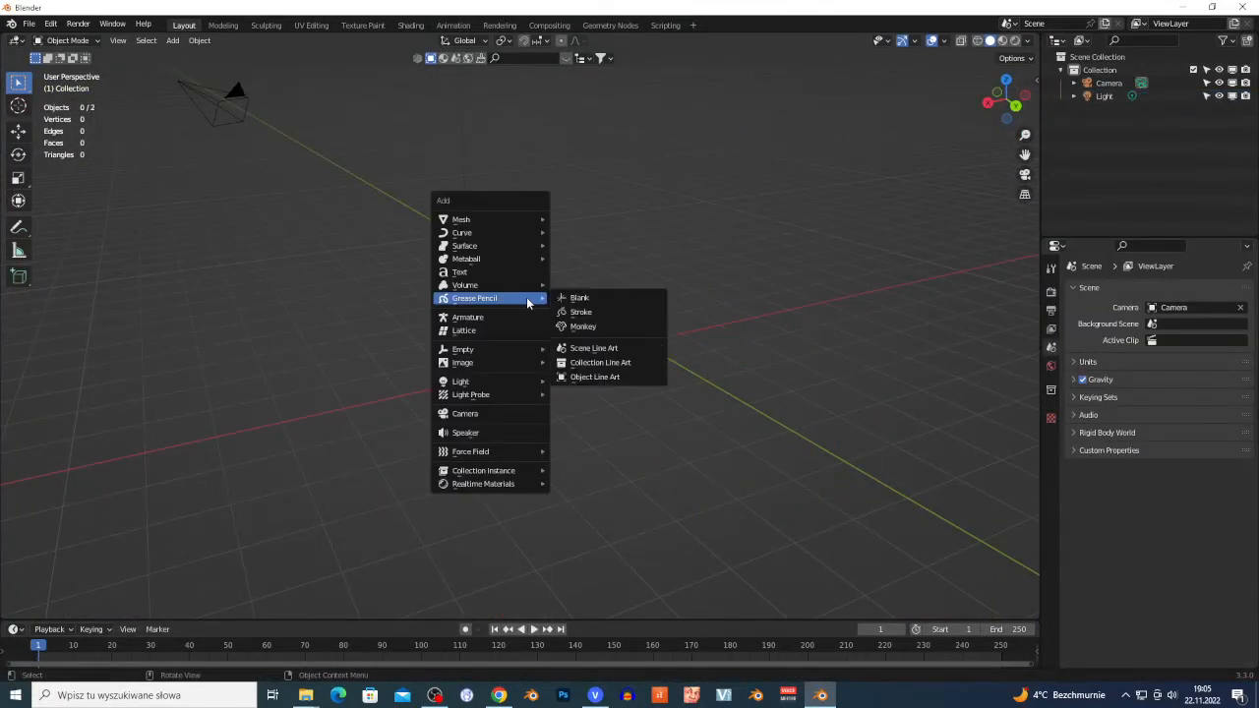
pyautogui.click(579, 299)
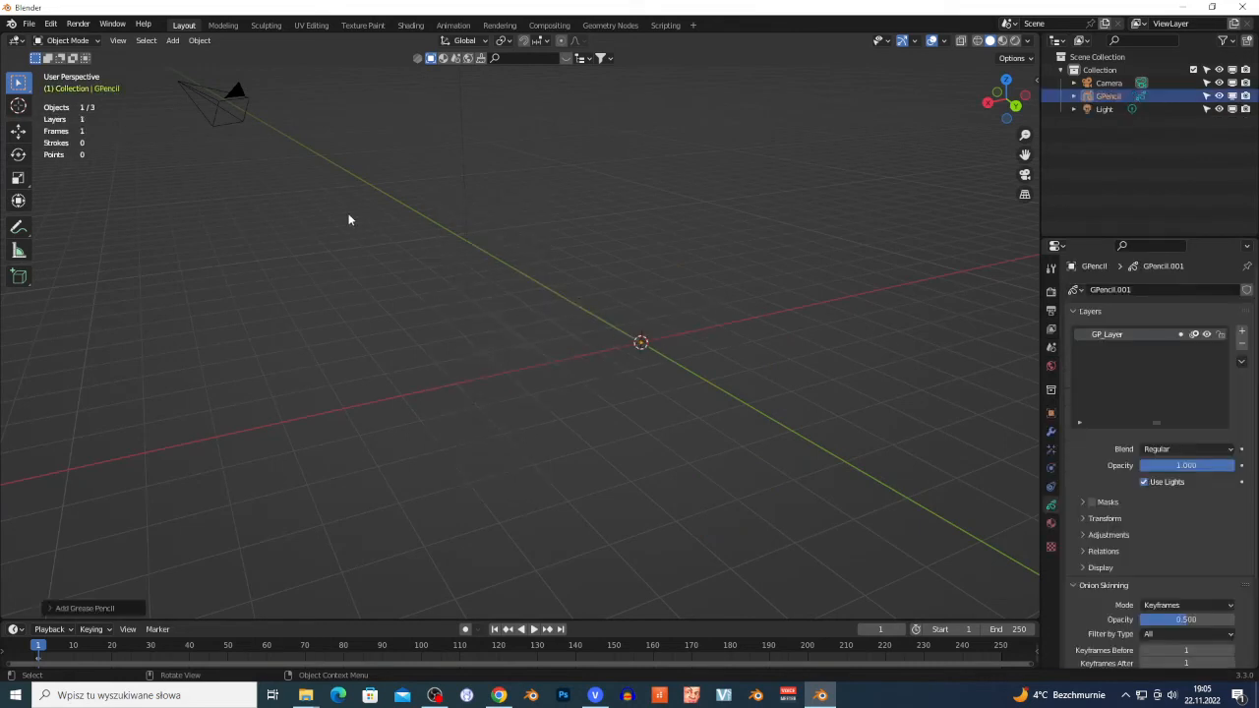
pyautogui.click(66, 40)
pyautogui.click(88, 104)
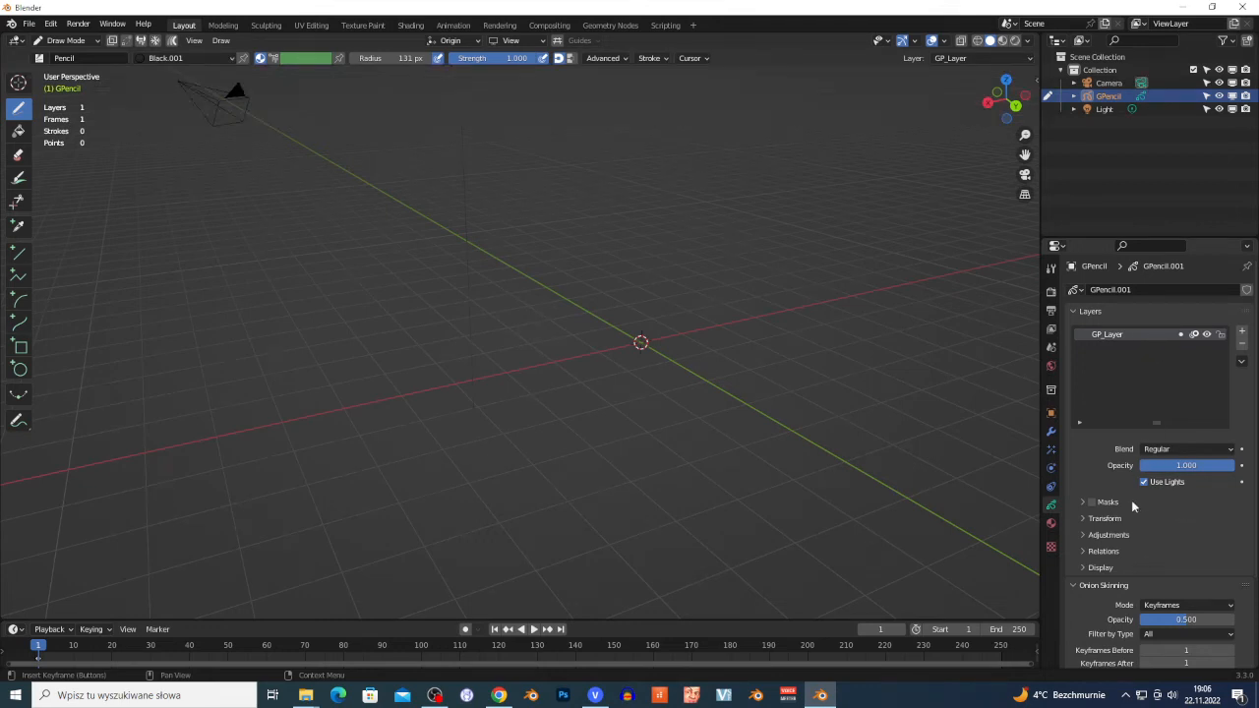
# Set the Stroke Thickness adjustment of the grease pencil layer to 59 px
pyautogui.scroll(4, 688, 362)
pyautogui.scroll(-4, 700, 361)
pyautogui.scroll(2, 733, 372)
pyautogui.scroll(-2, 737, 375)
pyautogui.scroll(-3, 1148, 476)
pyautogui.click(1086, 430)
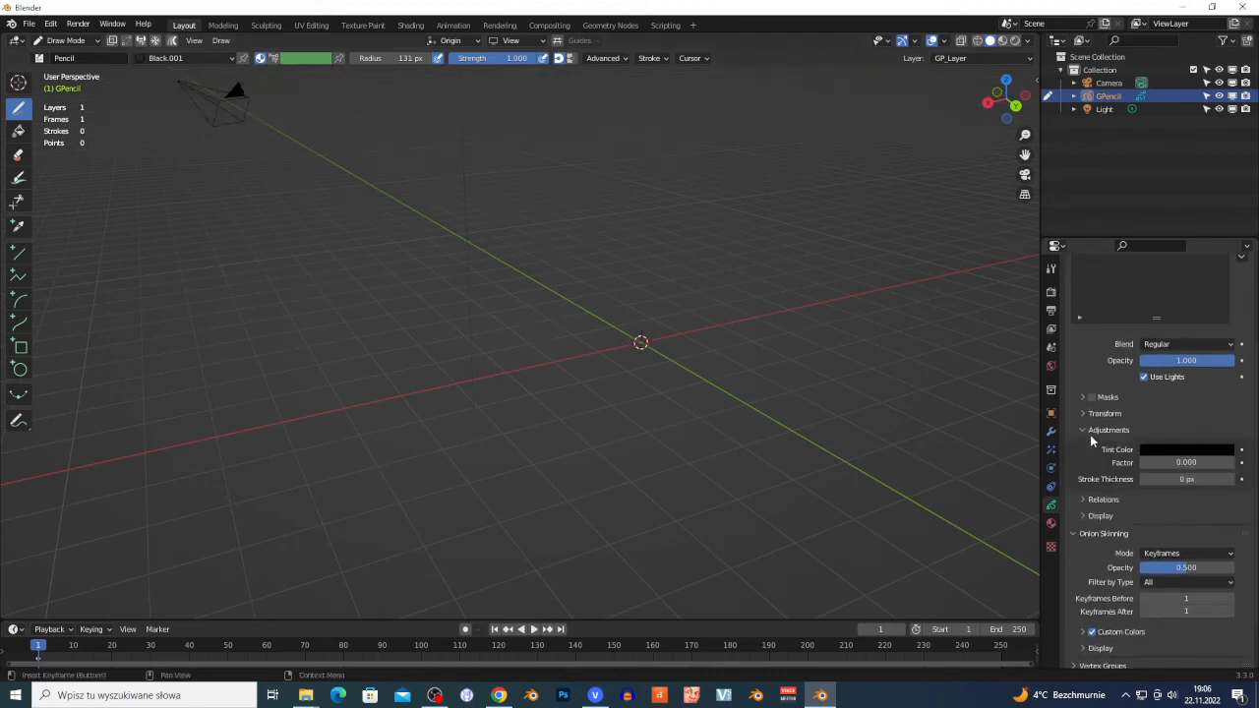
pyautogui.moveTo(1186, 479); pyautogui.dragTo(1192, 479)
# Expand the vertex group and stroke settings, and set the layer's Stroke Thickness adjustment to 100 px
pyautogui.scroll(-2, 1168, 568)
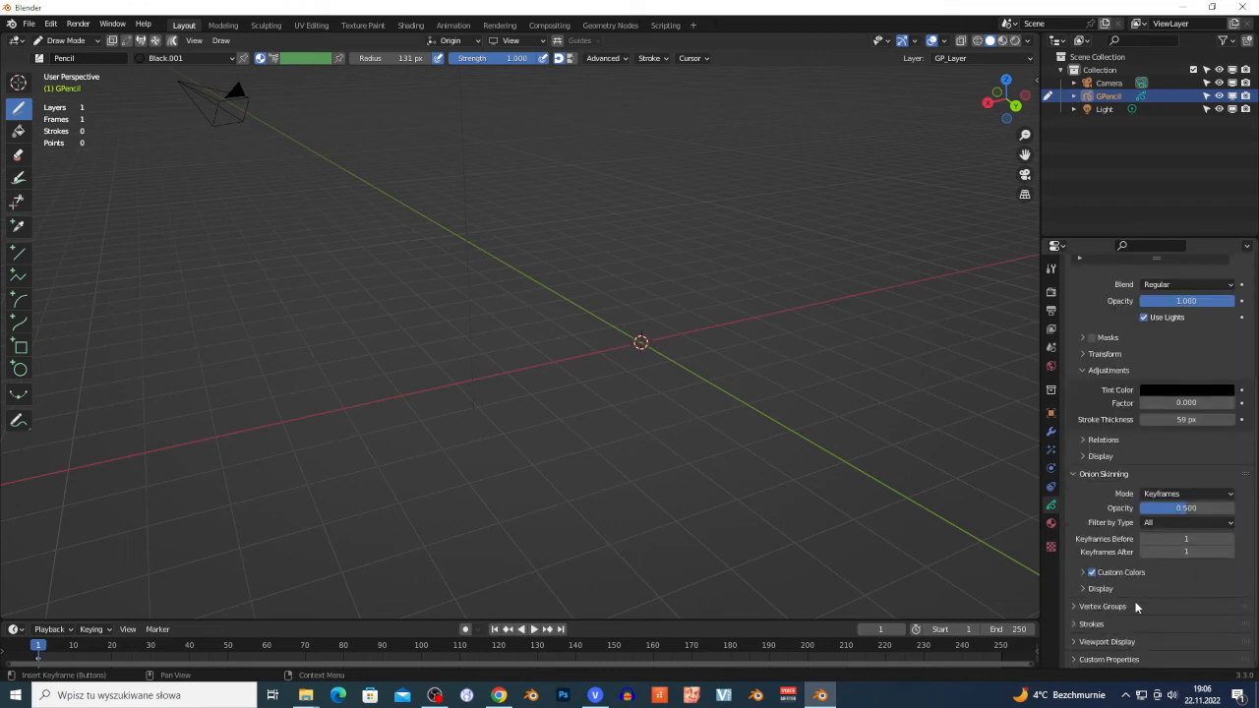
pyautogui.click(1074, 607)
pyautogui.scroll(-2, 1082, 602)
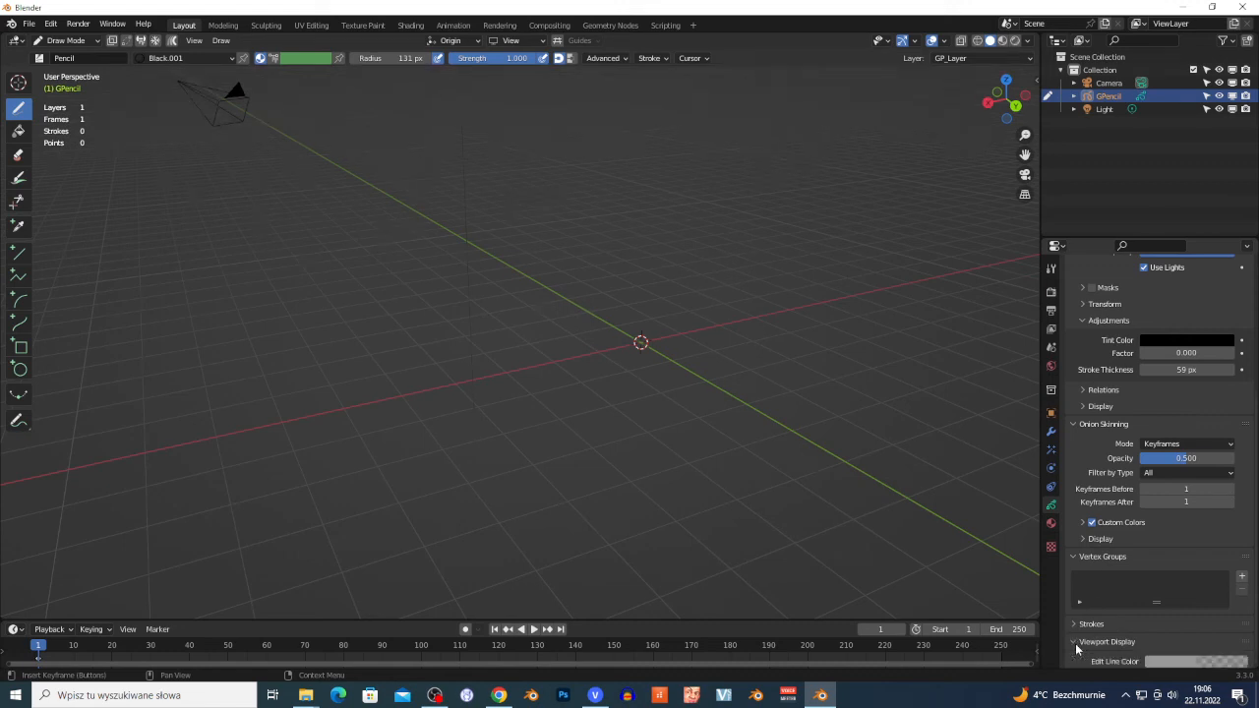
pyautogui.click(1075, 624)
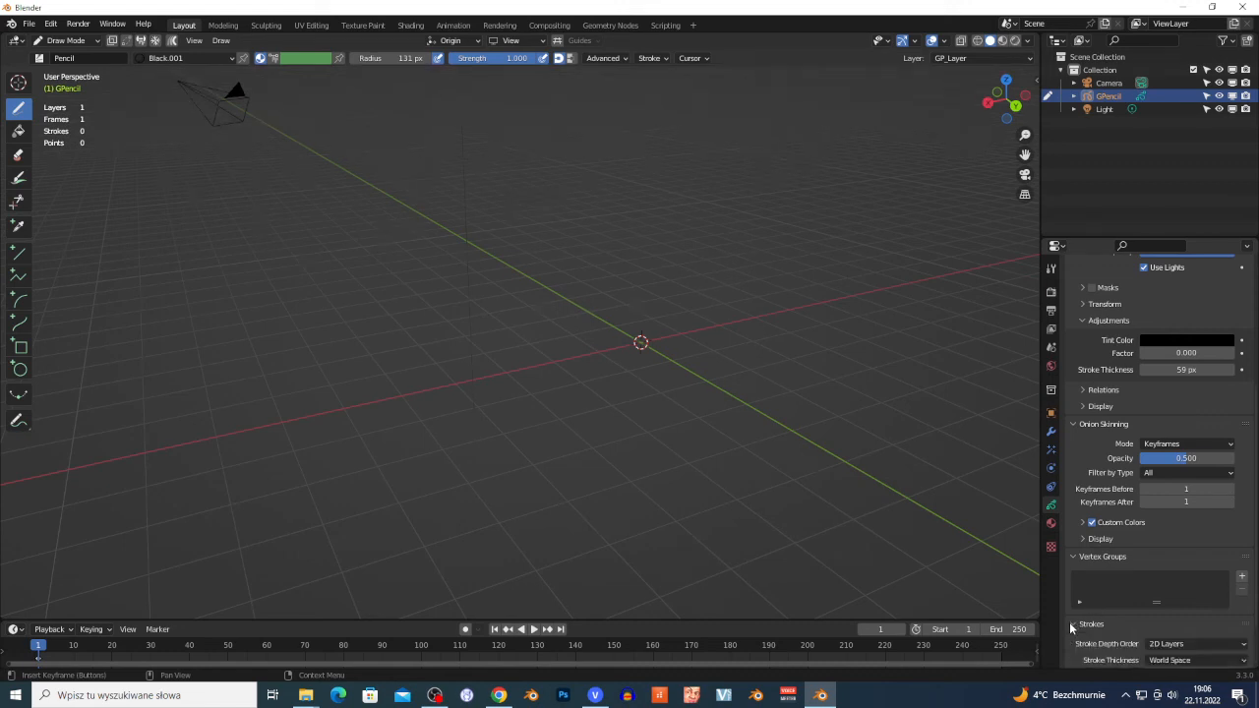
pyautogui.scroll(-2, 1105, 590)
pyautogui.scroll(7, 1106, 588)
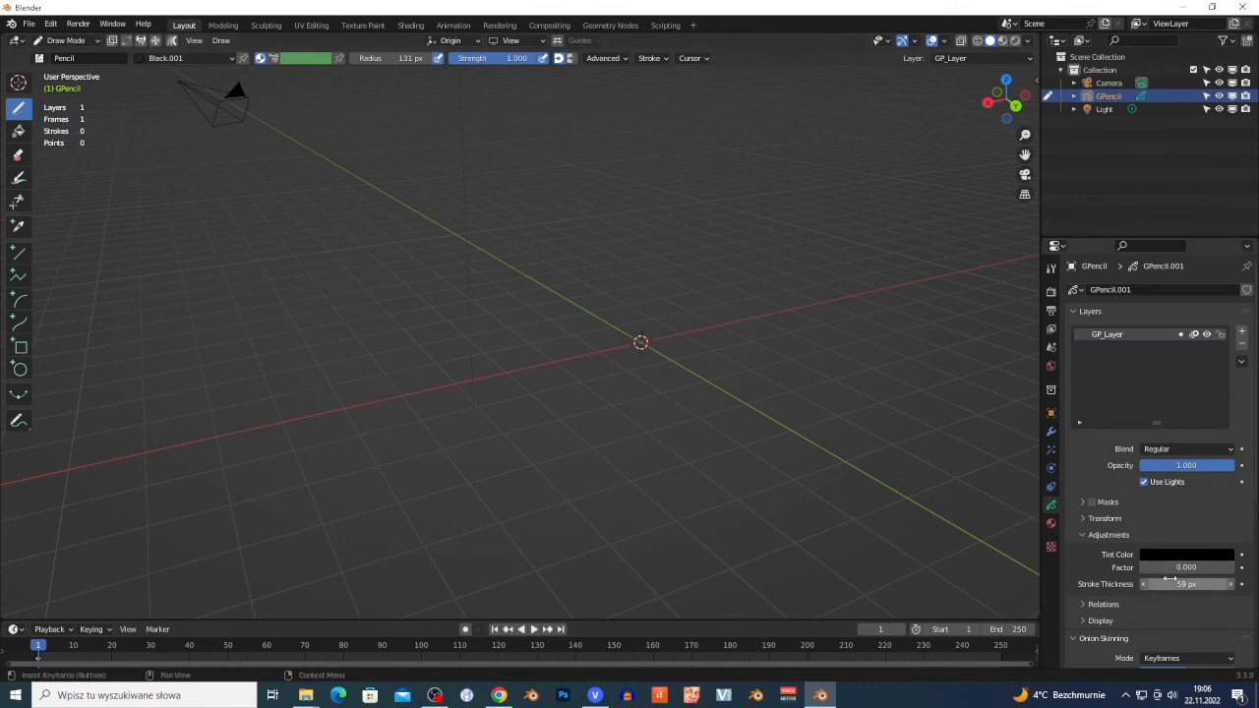
pyautogui.moveTo(1158, 584); pyautogui.dragTo(1183, 585)
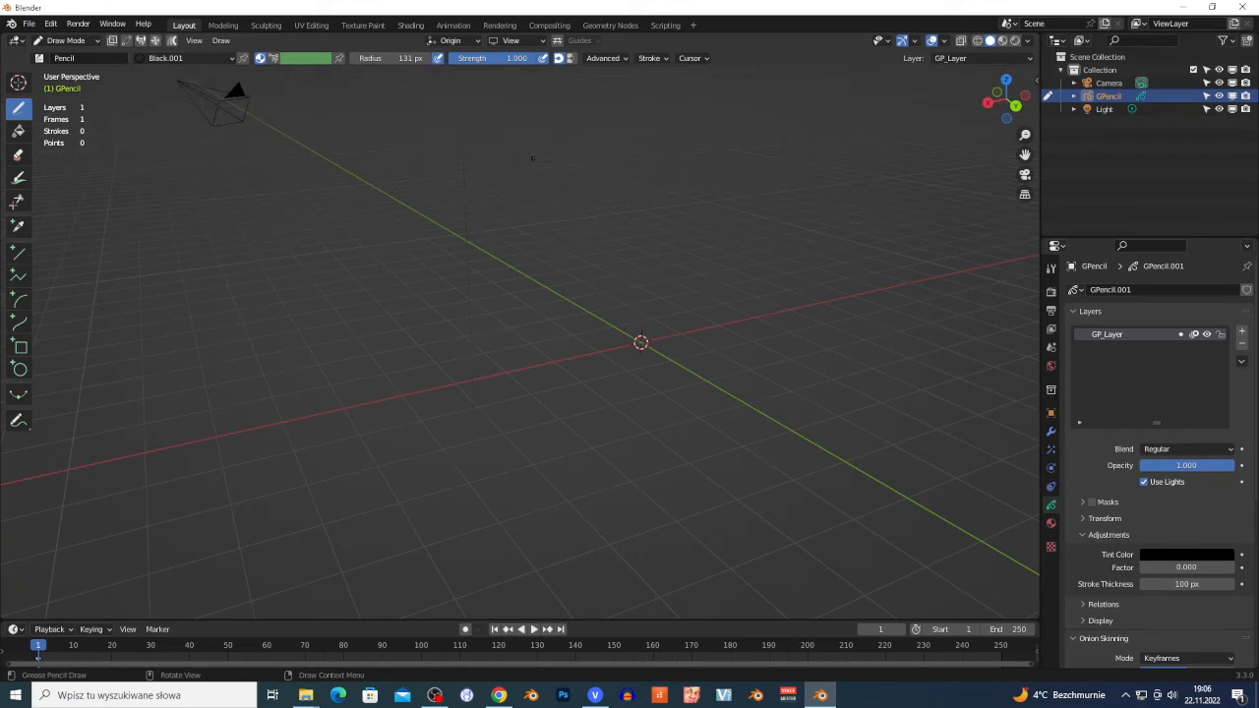
# Draw the capital letters TAD freehand with thick pencil strokes in the area above the origin
pyautogui.moveTo(501, 131); pyautogui.dragTo(511, 251)
pyautogui.moveTo(411, 157); pyautogui.dragTo(608, 110)
pyautogui.moveTo(559, 243)
pyautogui.mouseDown()
pyautogui.moveTo(608, 94)
pyautogui.moveTo(649, 231)
pyautogui.mouseUp()
pyautogui.moveTo(567, 187); pyautogui.dragTo(659, 170)
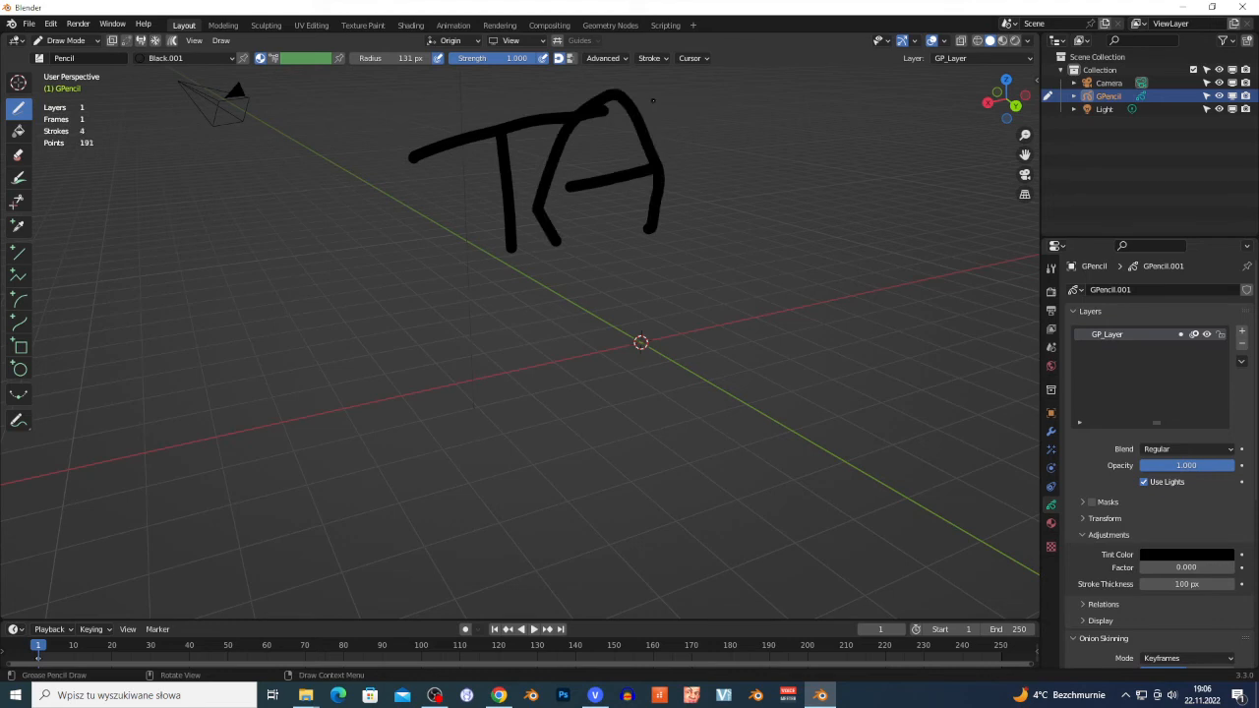
pyautogui.moveTo(665, 108)
pyautogui.mouseDown()
pyautogui.moveTo(702, 207)
pyautogui.moveTo(703, 247)
pyautogui.moveTo(726, 113)
pyautogui.moveTo(744, 251)
pyautogui.moveTo(728, 265)
pyautogui.mouseUp()
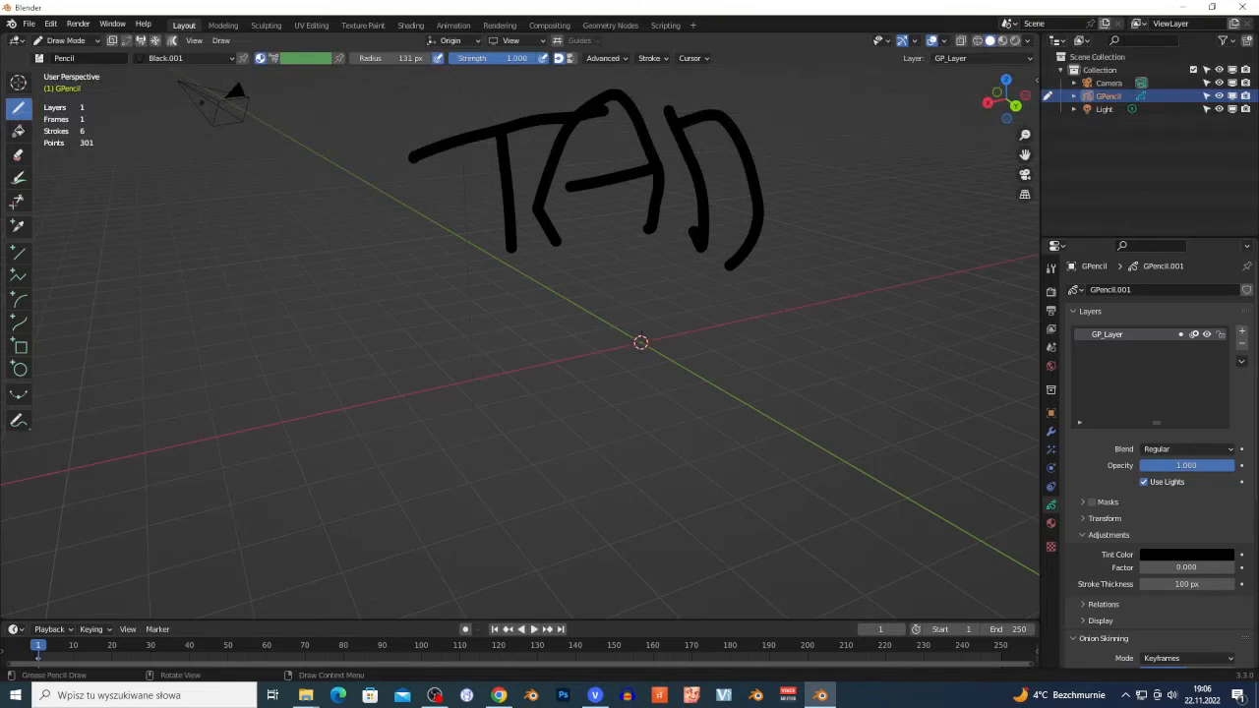
# Return to Object Mode and convert the TAD grease pencil lettering to a Path
pyautogui.click(50, 42)
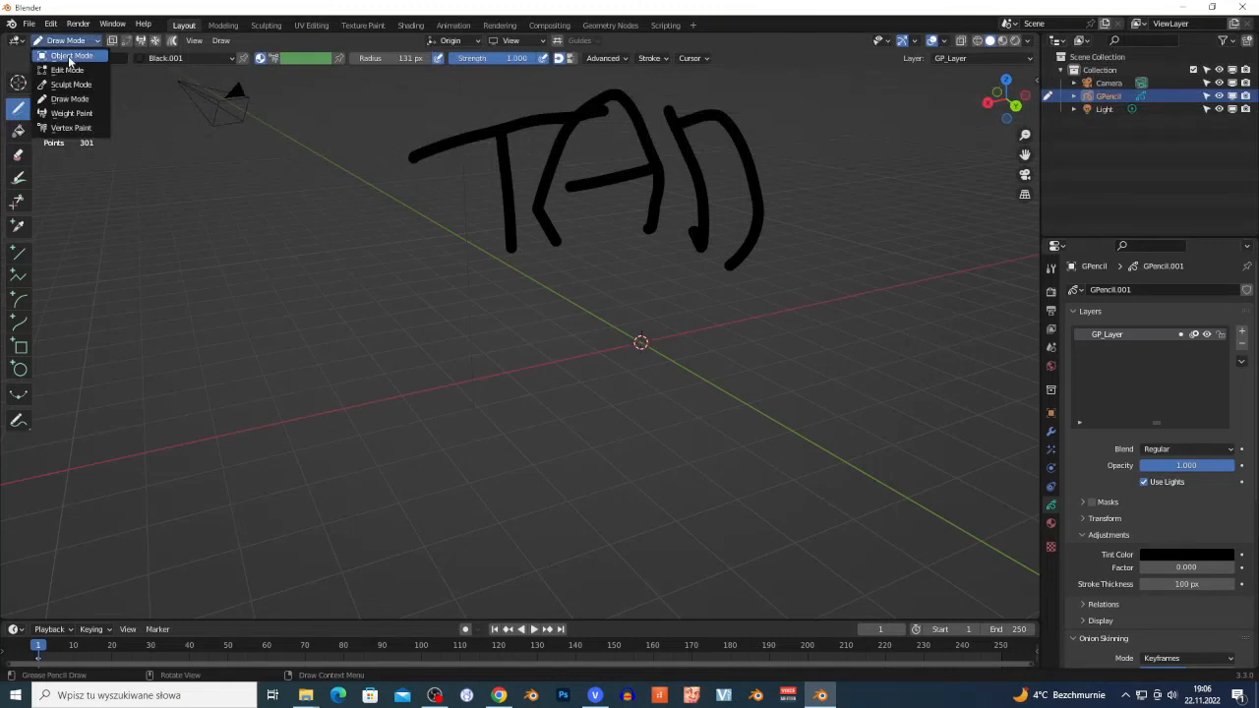
pyautogui.click(69, 57)
pyautogui.click(714, 318)
pyautogui.click(703, 229)
pyautogui.rightClick(685, 220)
pyautogui.moveTo(700, 217)
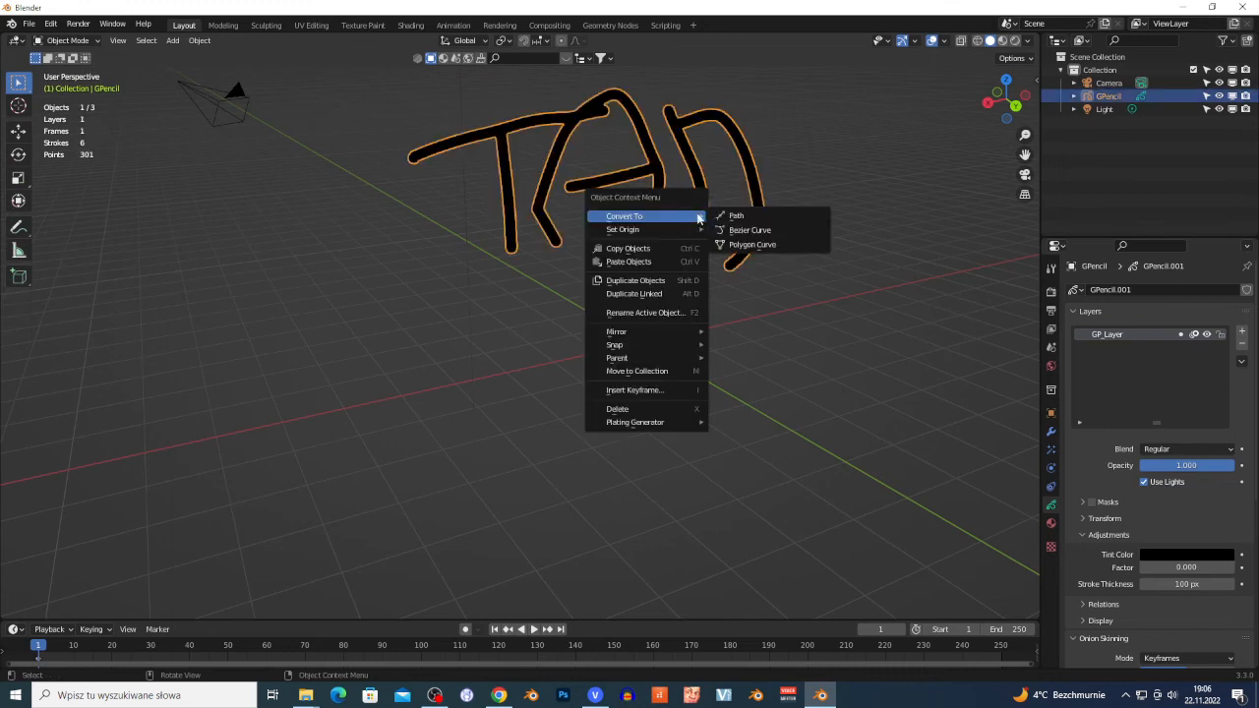
pyautogui.click(770, 219)
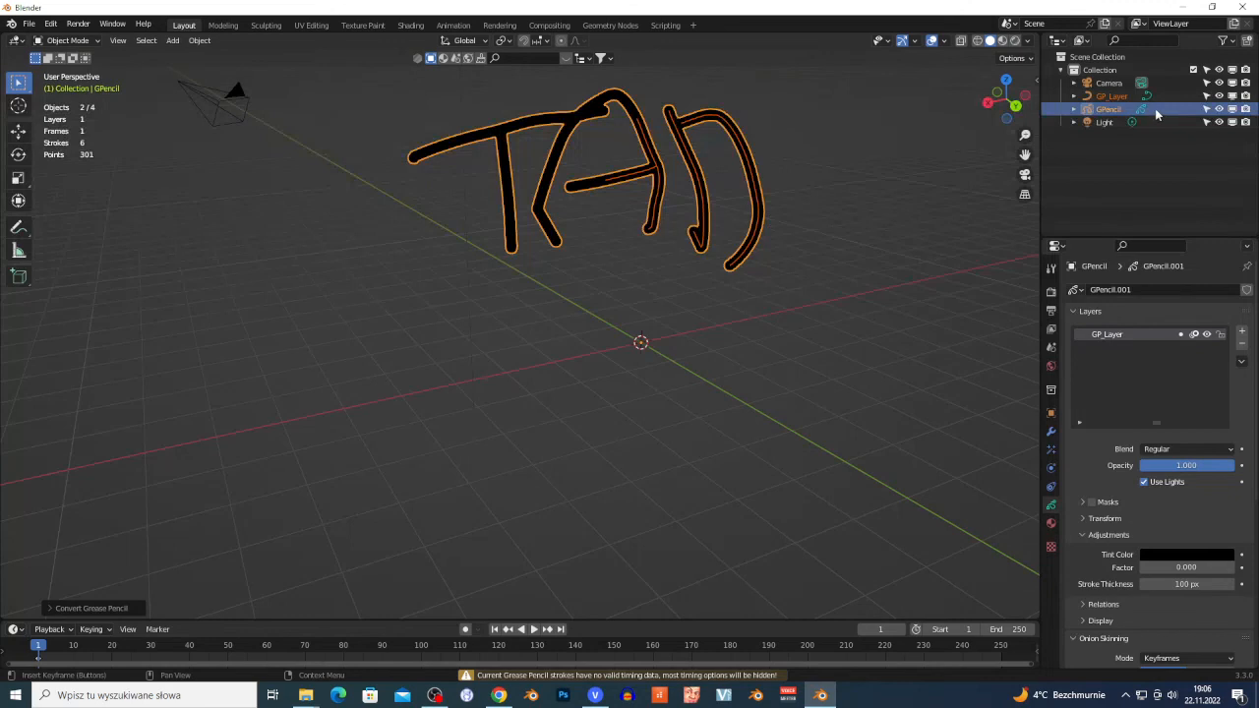
# Select the converted TAD curve and set its round bevel depth to 0.01 m
pyautogui.click(1116, 96)
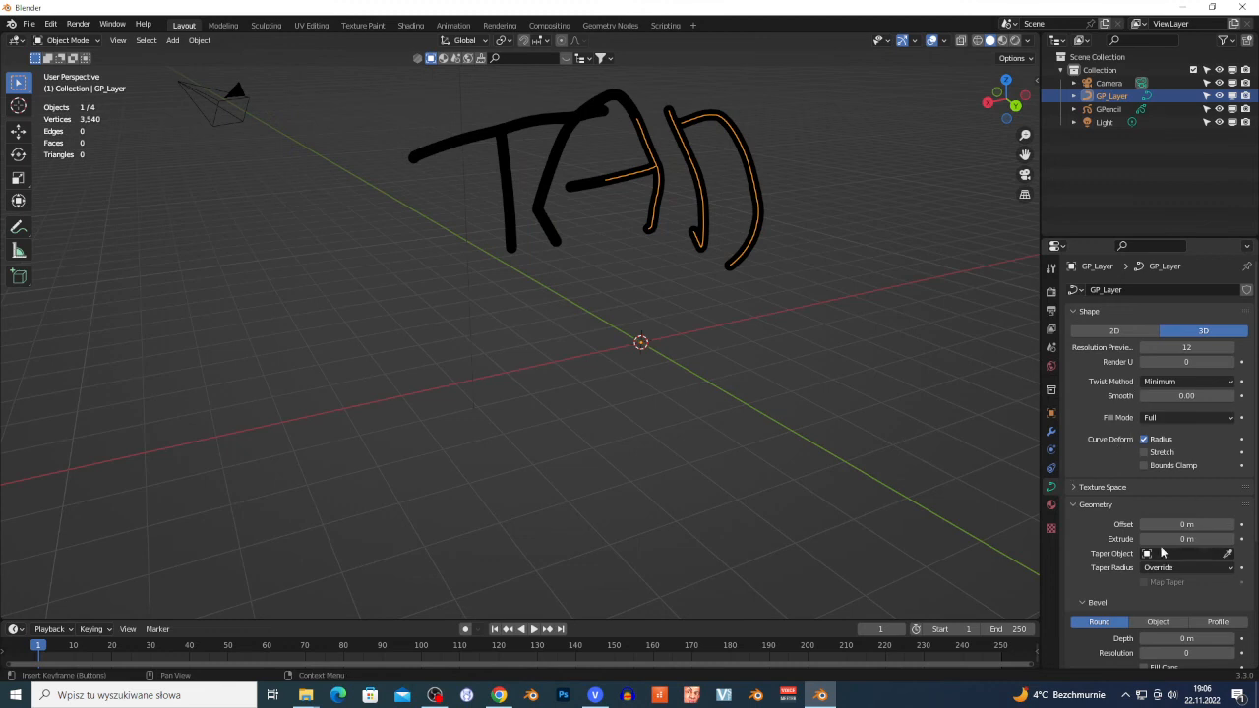
pyautogui.scroll(-4, 1170, 551)
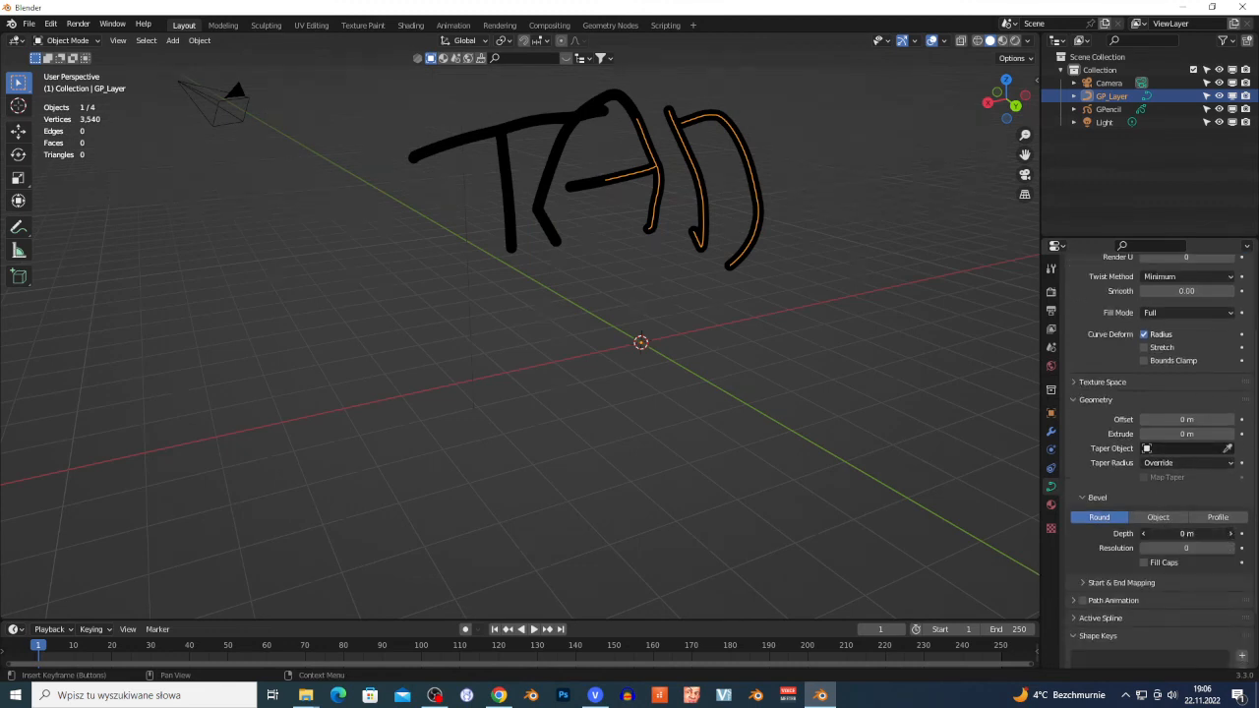
pyautogui.moveTo(1186, 533)
pyautogui.mouseDown()
pyautogui.moveTo(1229, 533)
pyautogui.moveTo(1175, 534)
pyautogui.mouseUp()
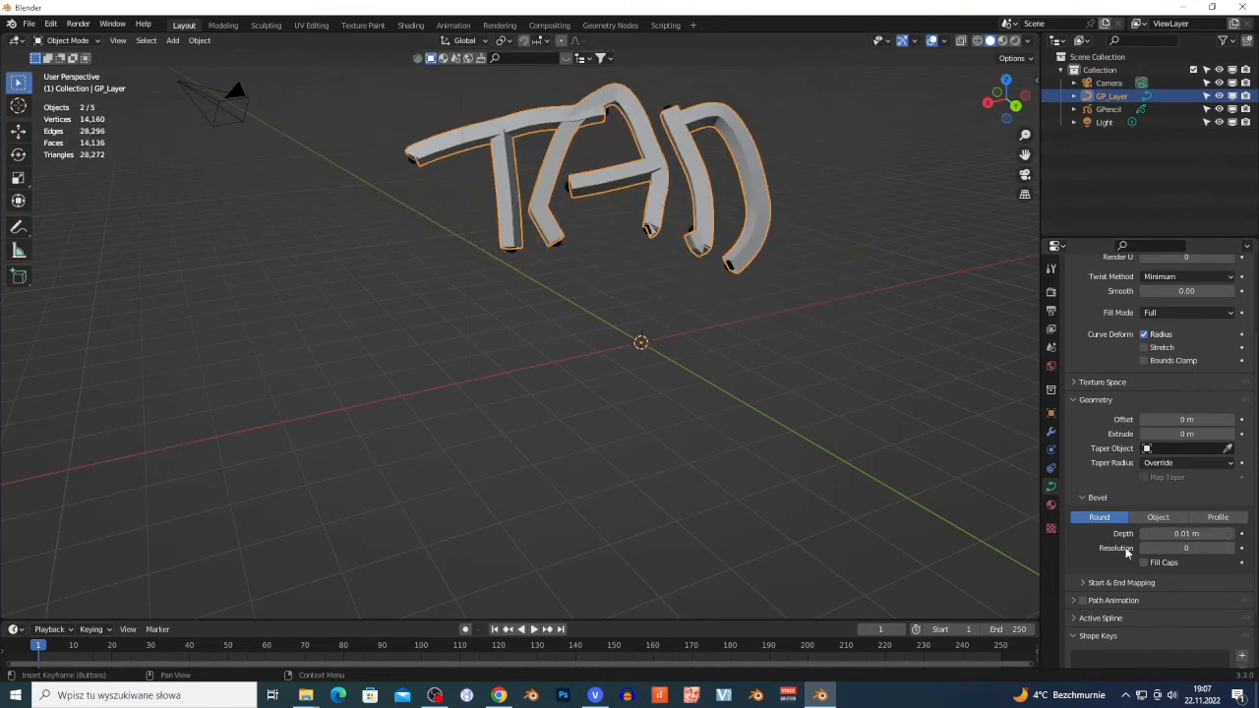
# Convert the bevelled TAD curve to a mesh
pyautogui.rightClick(728, 234)
pyautogui.moveTo(727, 230)
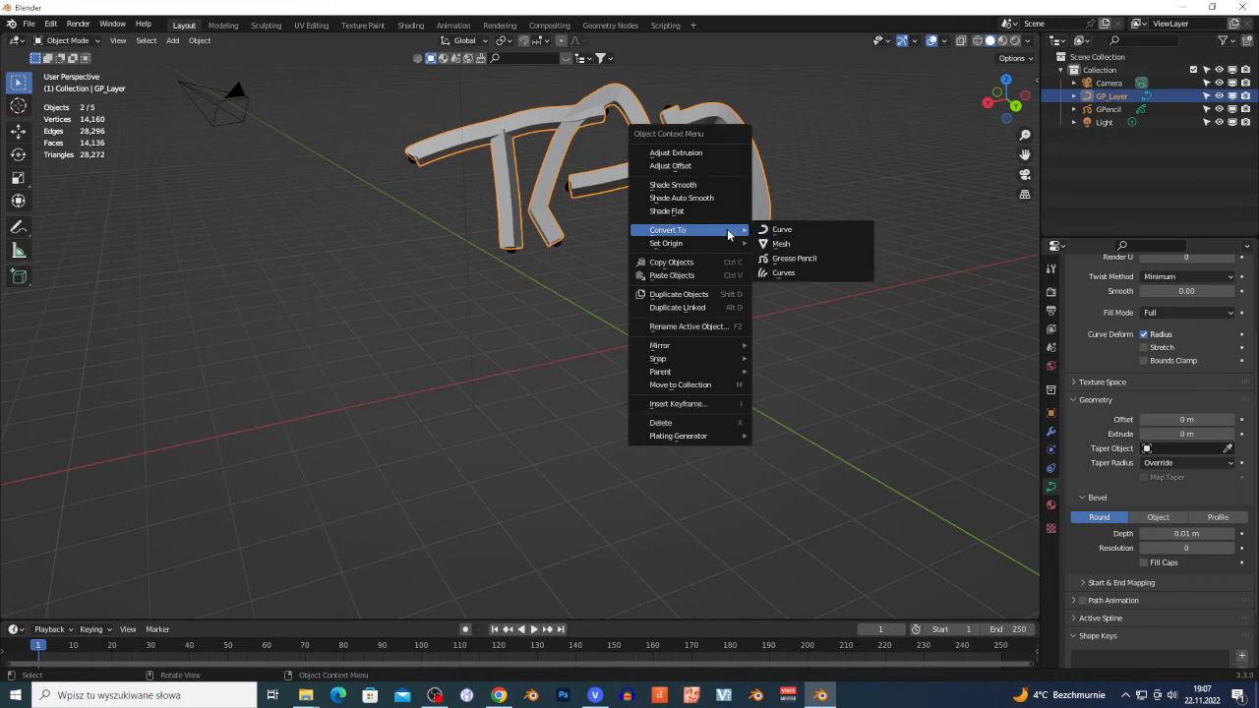
pyautogui.click(807, 244)
# Fly around the TAD mesh to examine its thick letters and stroke ends from several sides
pyautogui.hotkey('shift', '`')
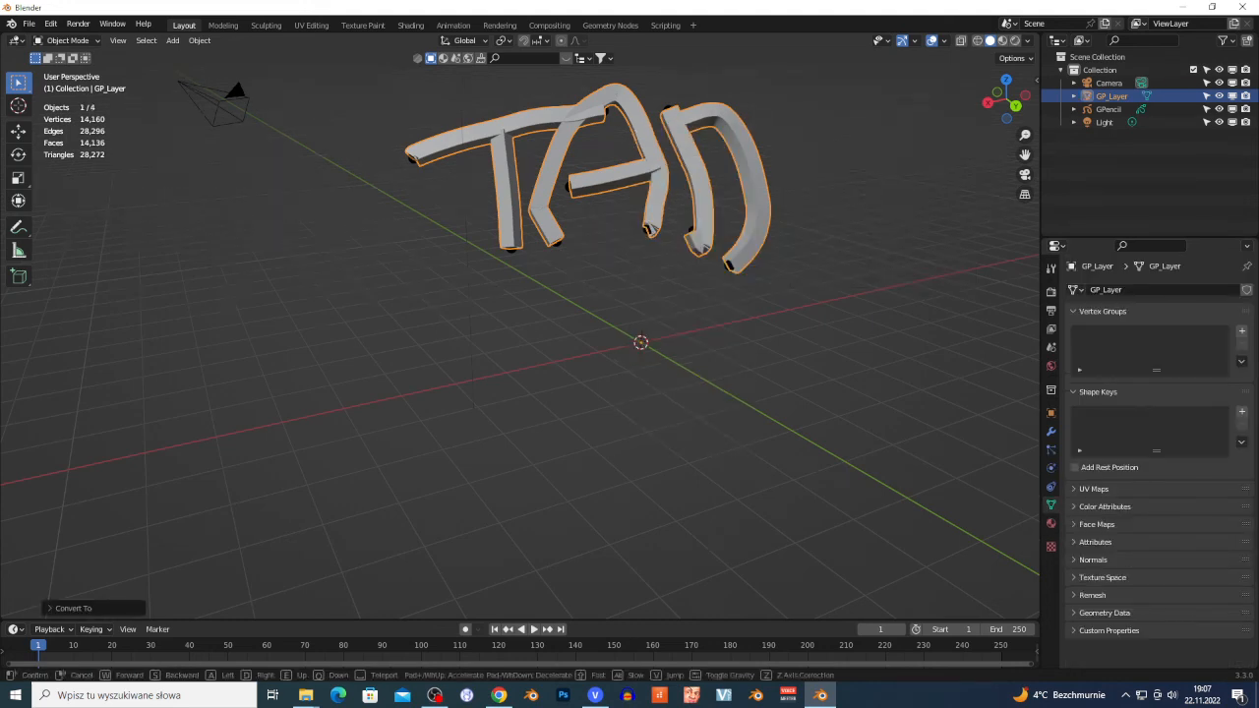
pyautogui.press('w')
pyautogui.press('s')
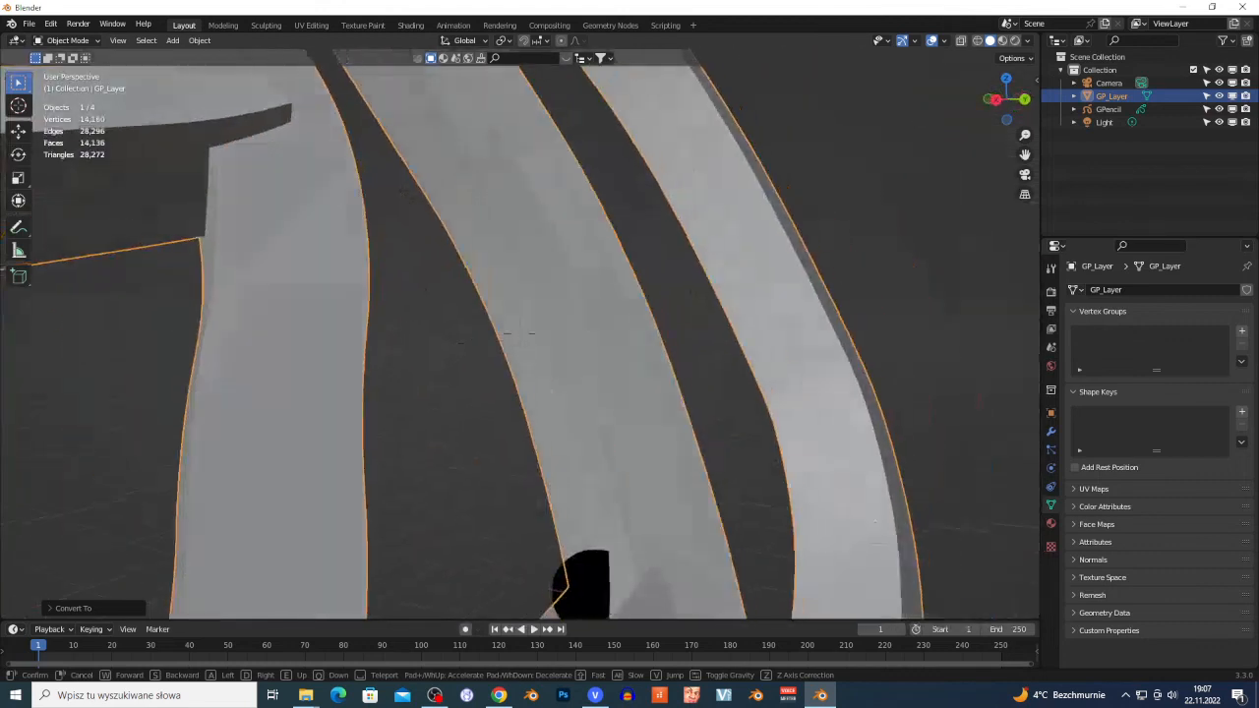
pyautogui.press('s')
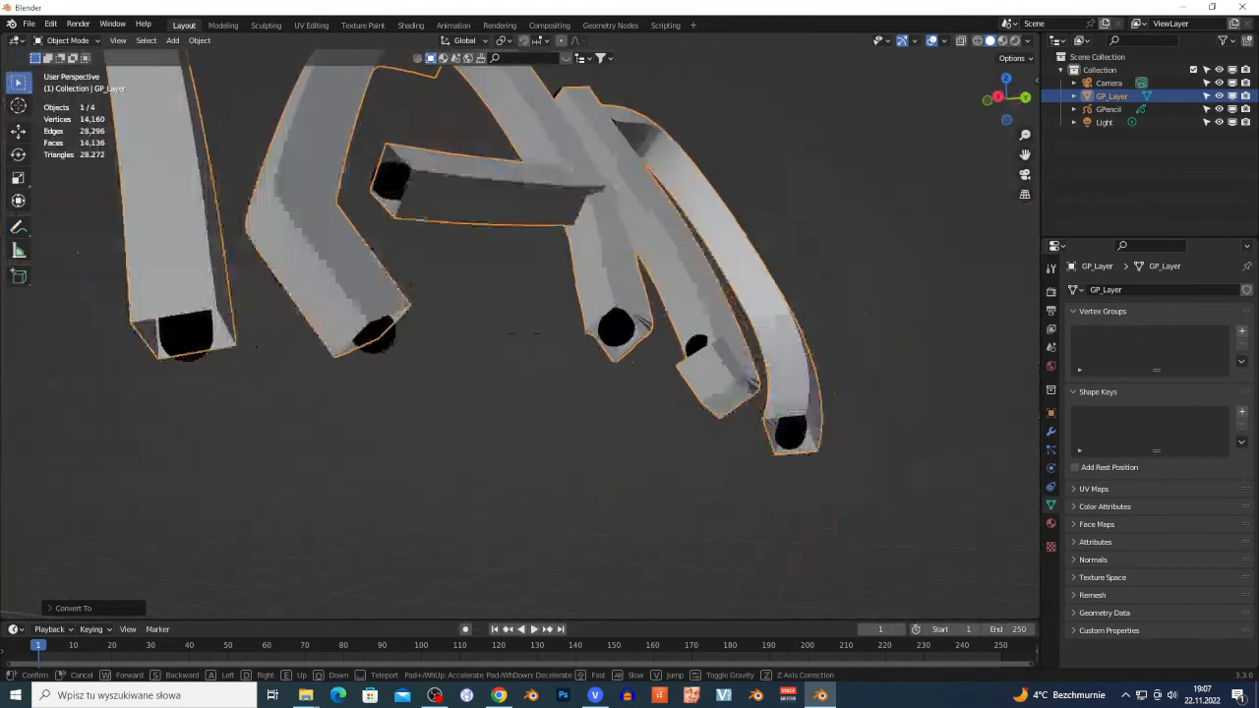
pyautogui.press('w')
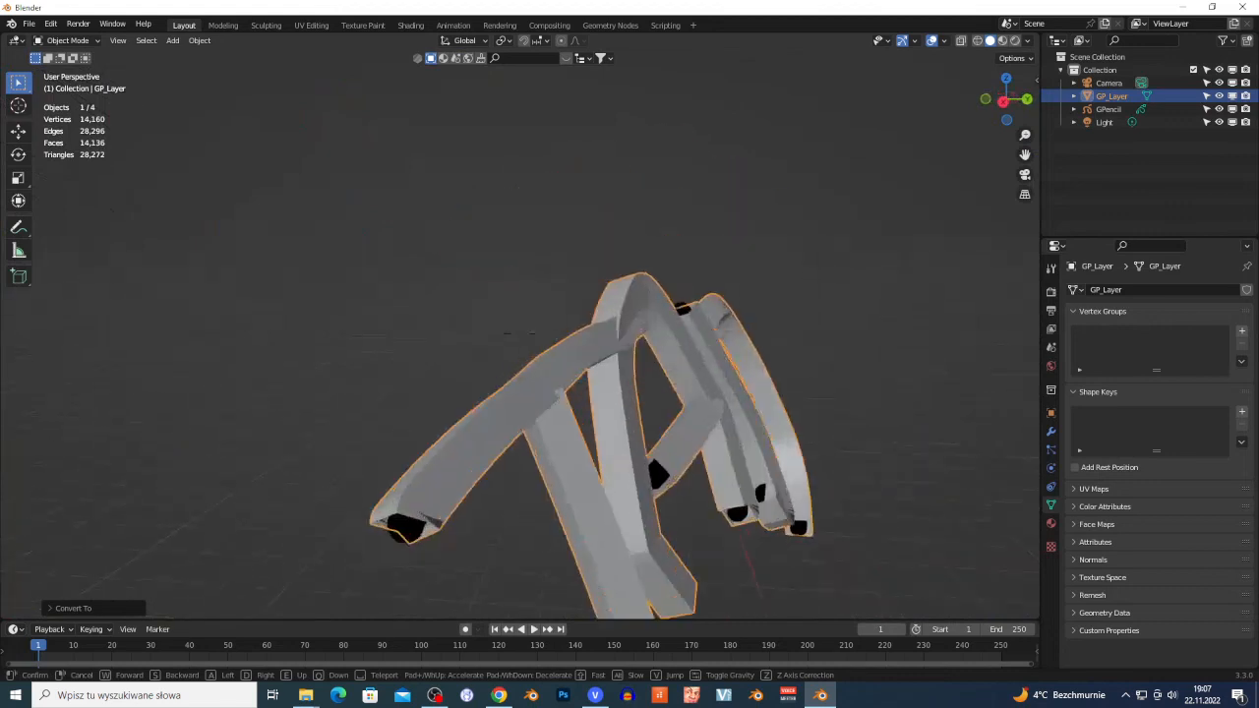
pyautogui.press('s')
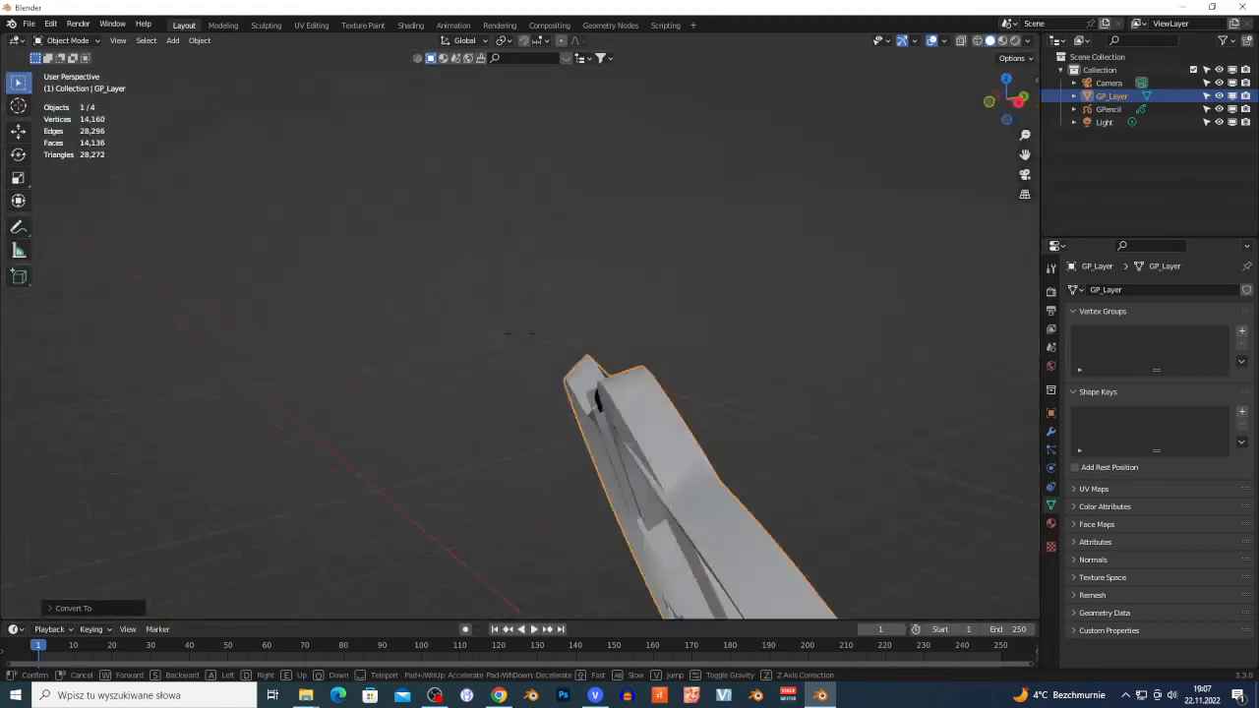
pyautogui.press('w')
pyautogui.press('s')
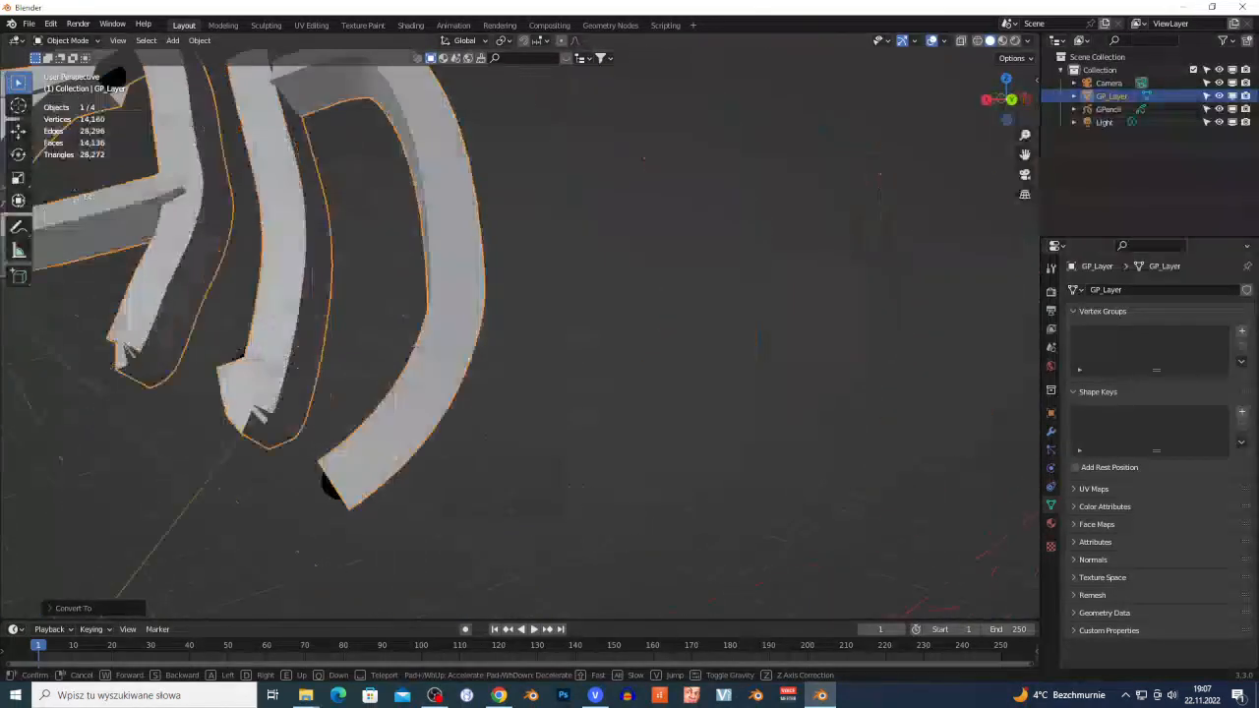
pyautogui.press('w')
pyautogui.press('s')
pyautogui.press('a')
pyautogui.press('w')
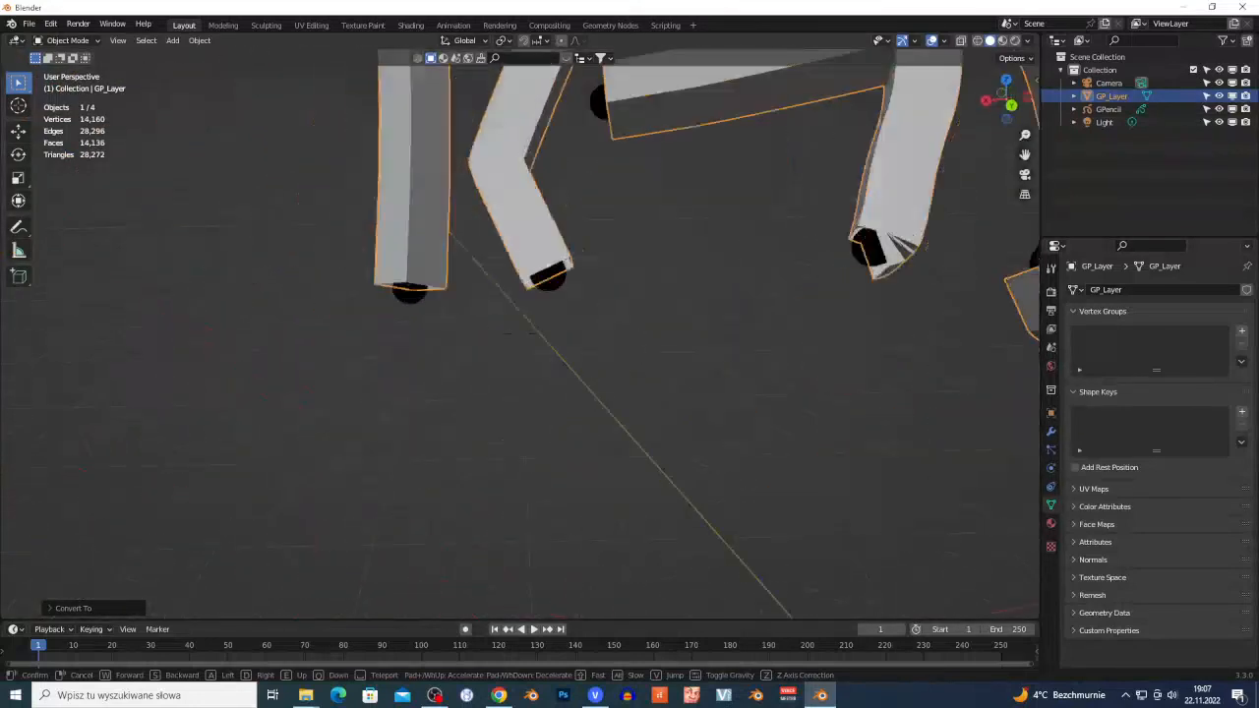
pyautogui.press('s')
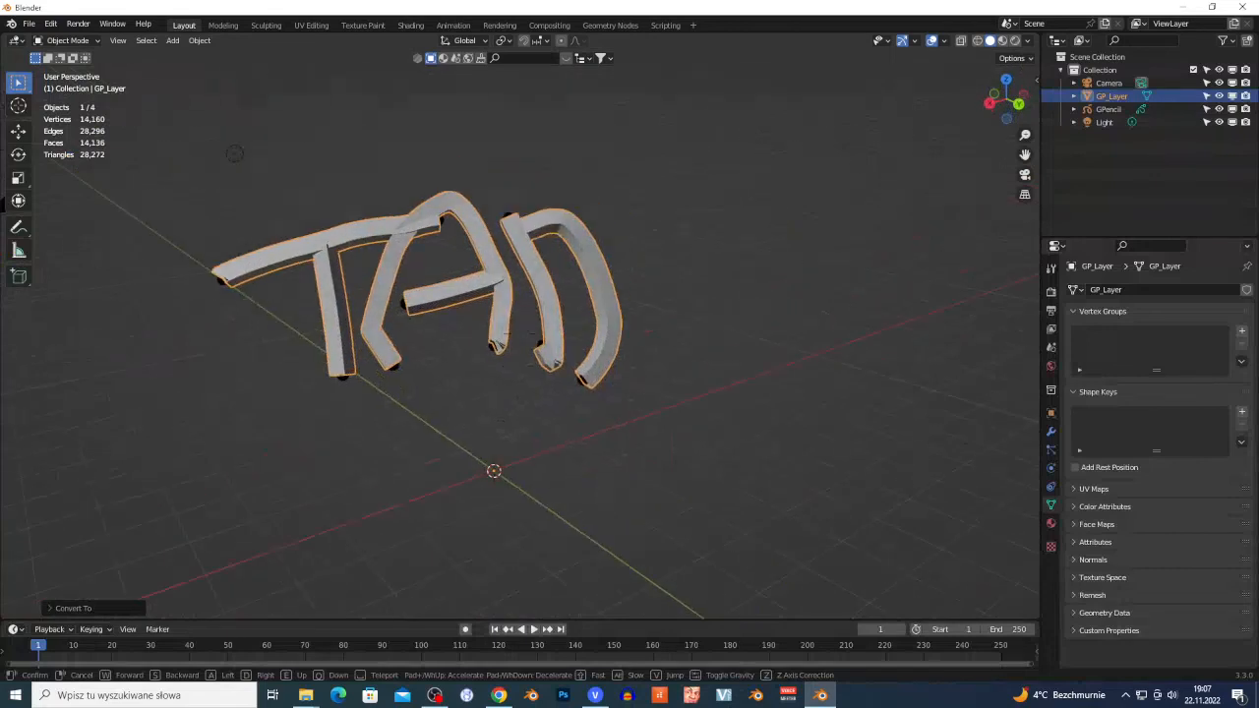
pyautogui.click(522, 477)
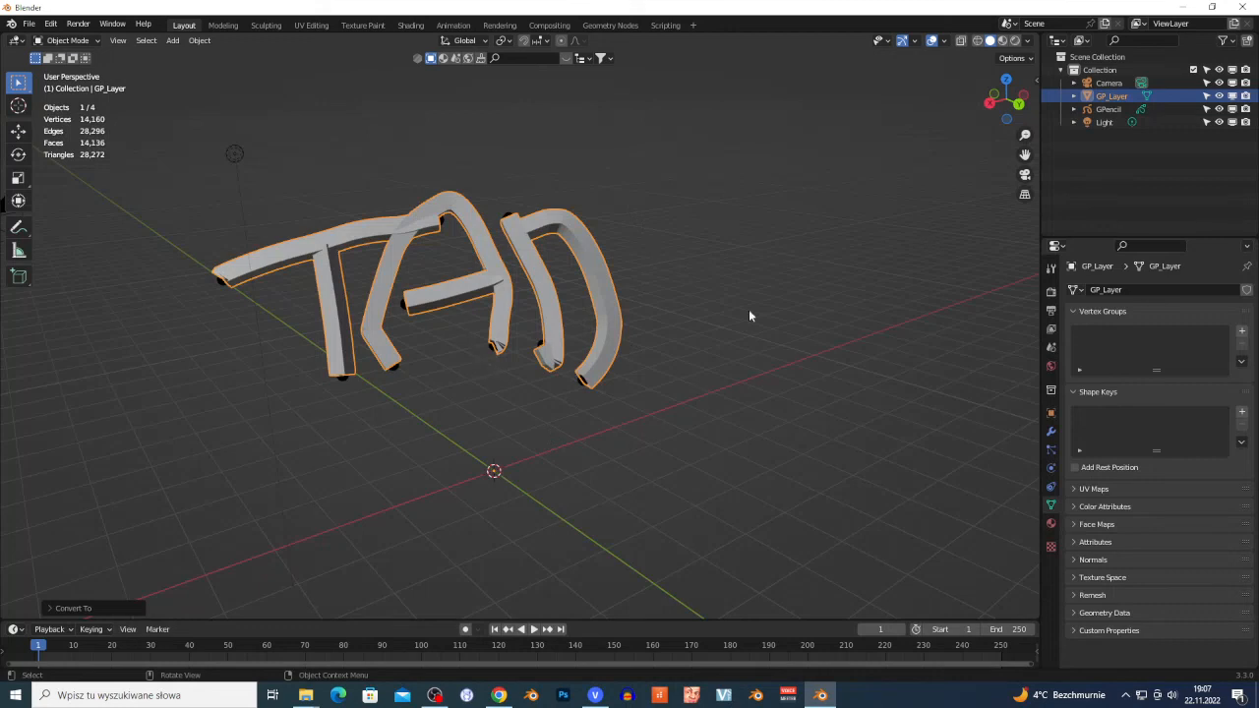
pyautogui.hotkey('shift', '`')
pyautogui.click(824, 446)
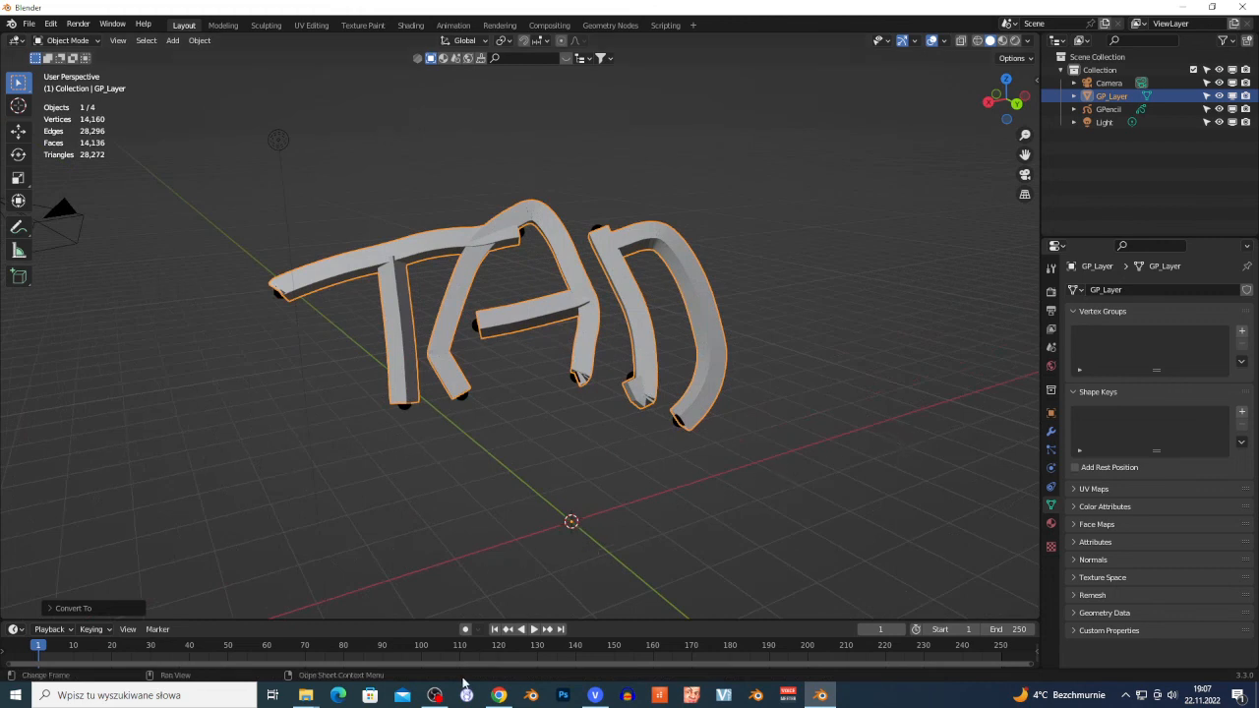
pyautogui.moveTo(435, 698)
pyautogui.click(442, 698)
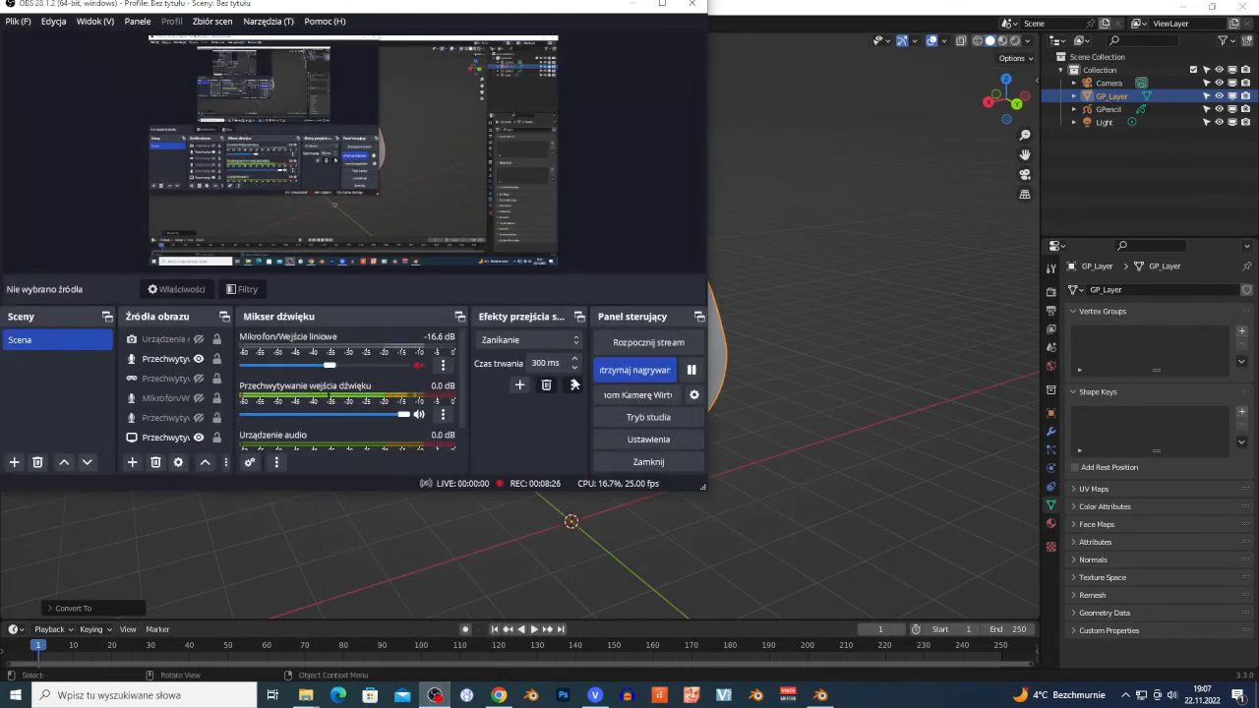